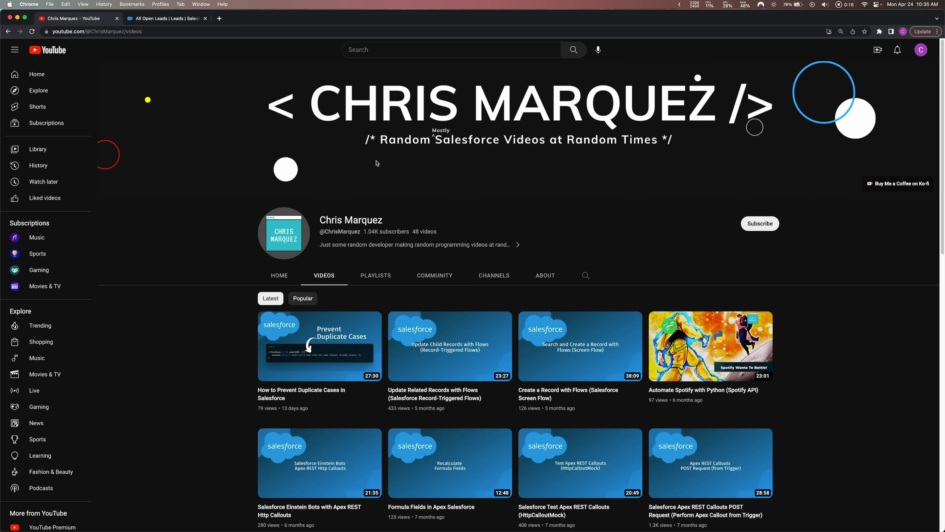
pyautogui.click(362, 281)
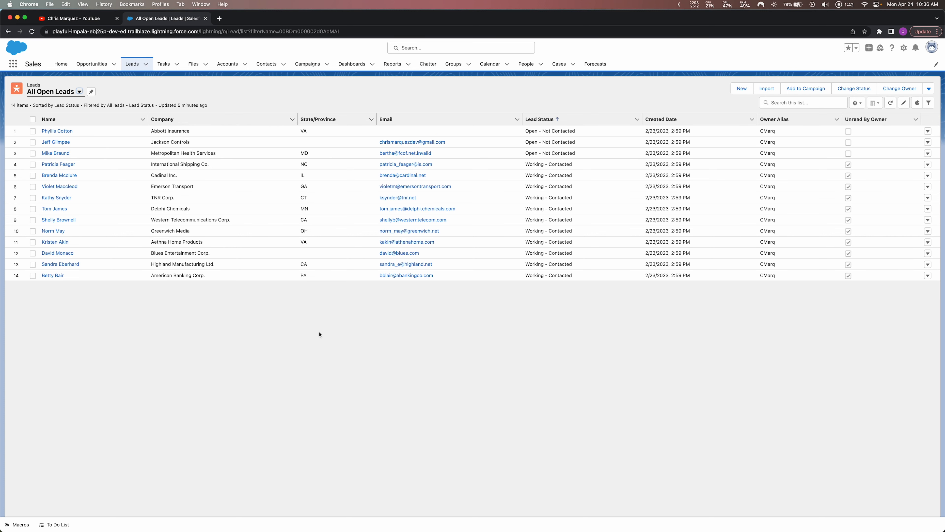
pyautogui.click(79, 92)
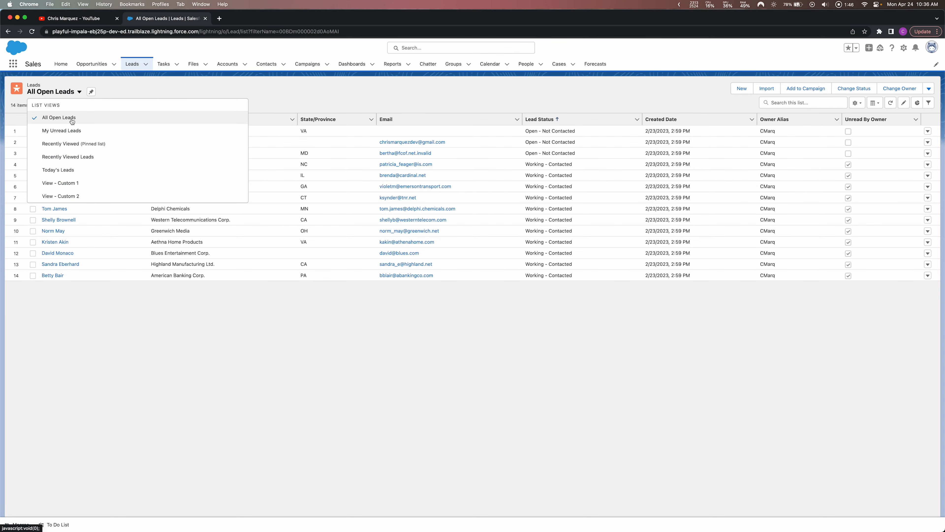
pyautogui.click(281, 92)
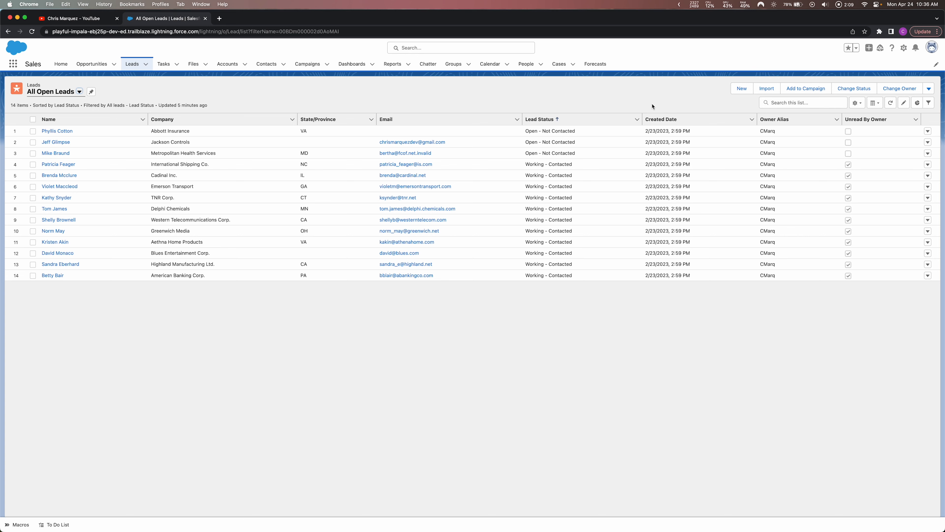
# - Open Salesforce Setup and go to the Flows page under Process Automation
pyautogui.click(904, 49)
pyautogui.click(876, 75)
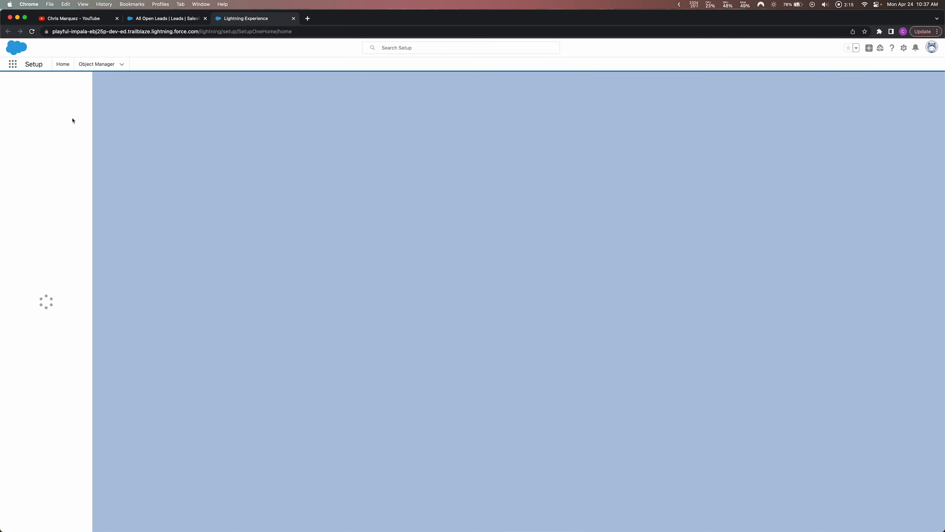
pyautogui.click(30, 90)
pyautogui.write('flows')
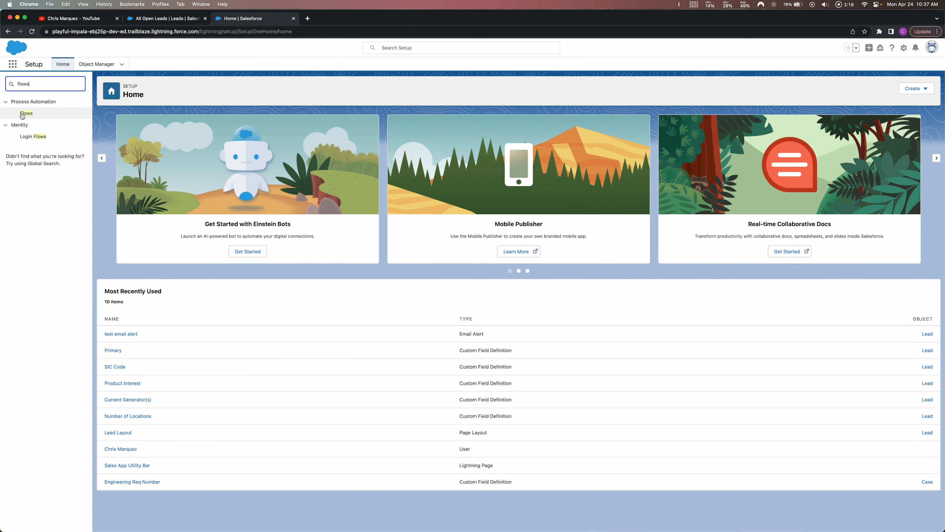
pyautogui.click(26, 113)
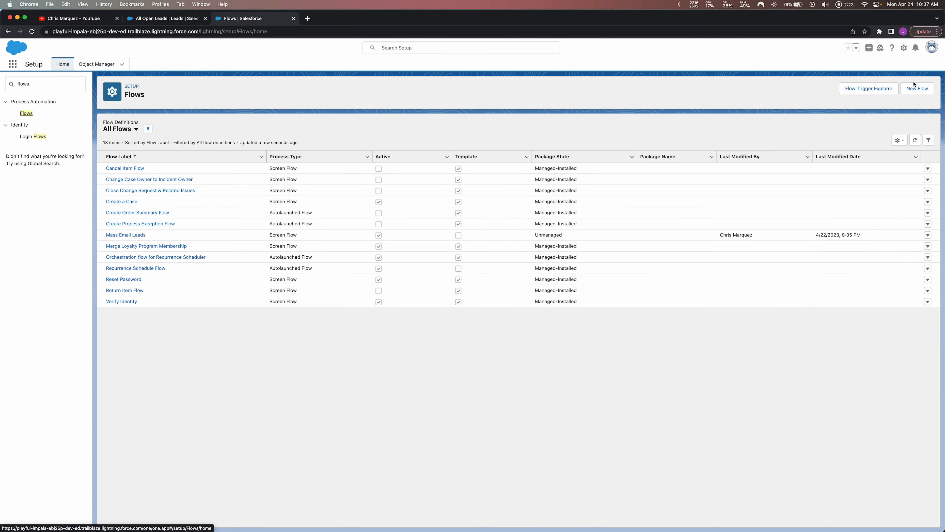
# - Create a new Screen Flow with the Auto-Layout canvas
pyautogui.click(917, 88)
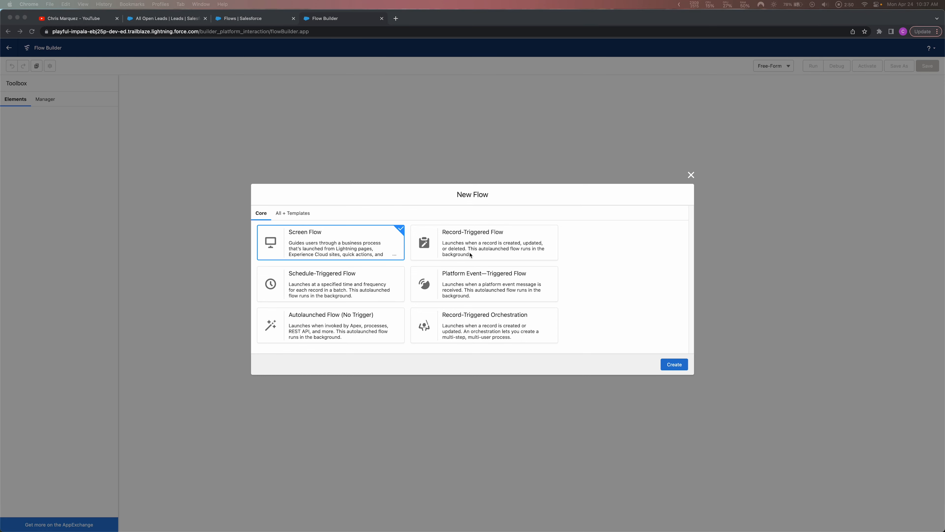
pyautogui.click(351, 244)
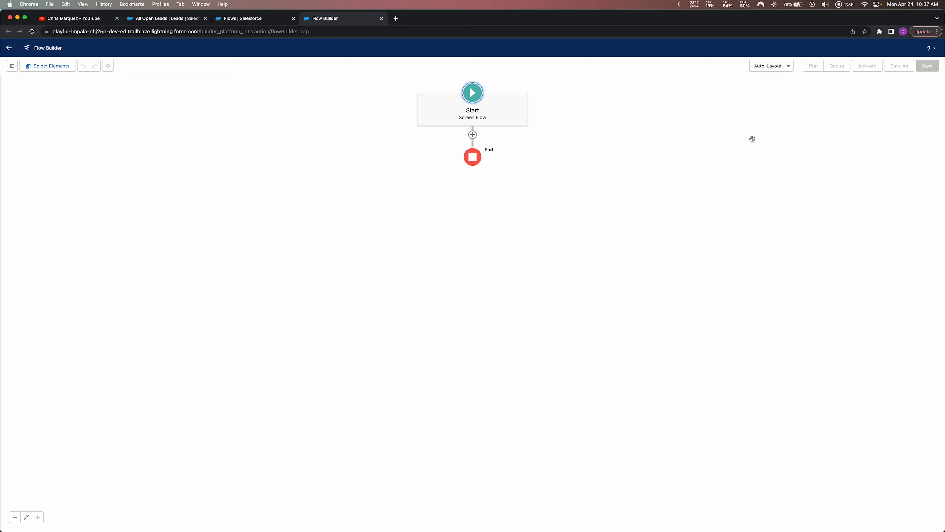
pyautogui.click(761, 68)
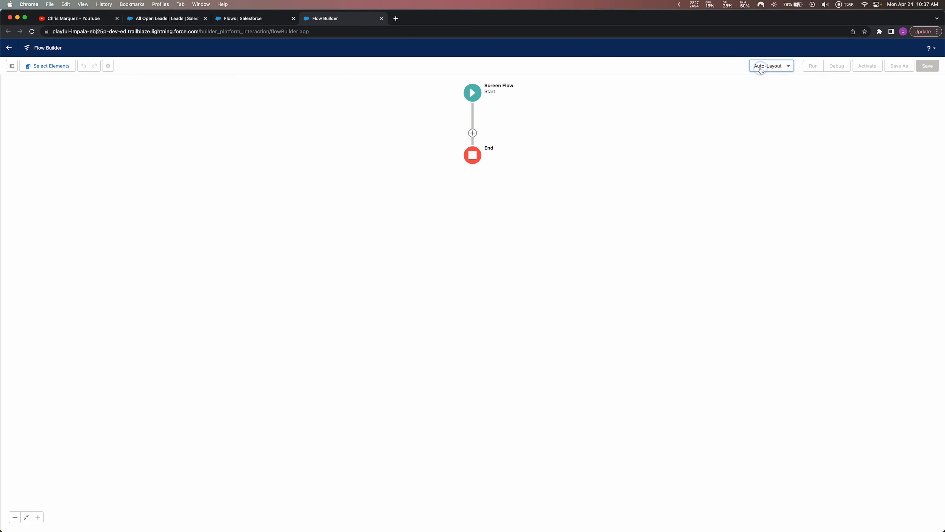
pyautogui.click(772, 66)
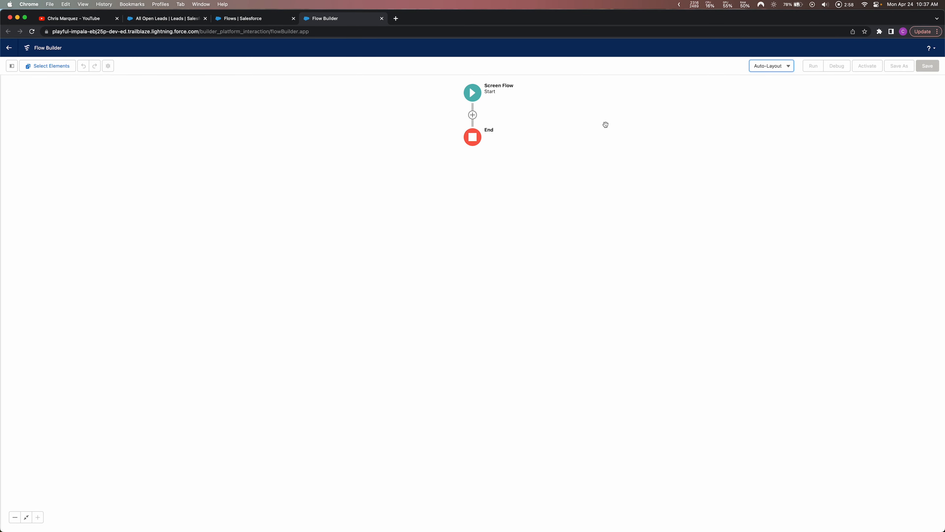
pyautogui.click(534, 160)
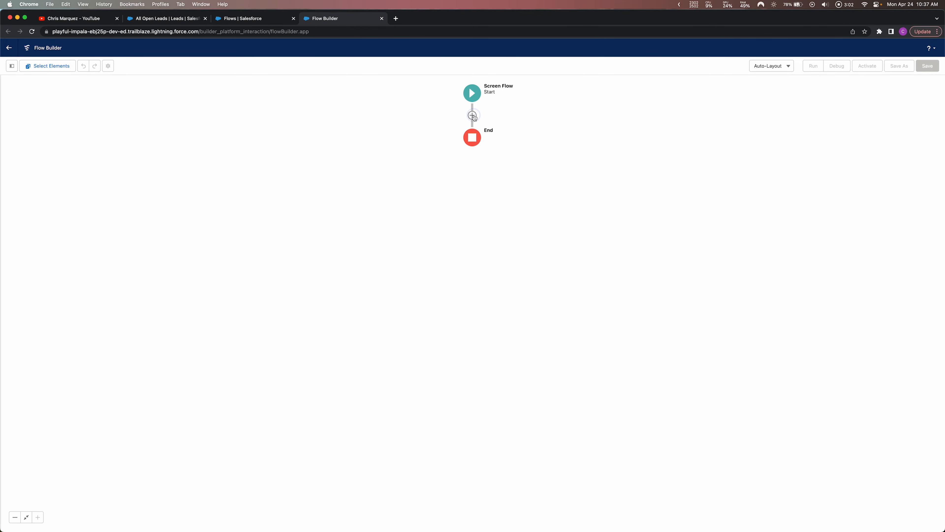
# - Add a Get Records element between the flow's Start and End
pyautogui.click(472, 116)
pyautogui.scroll(-3, 457, 214)
pyautogui.scroll(-2, 457, 215)
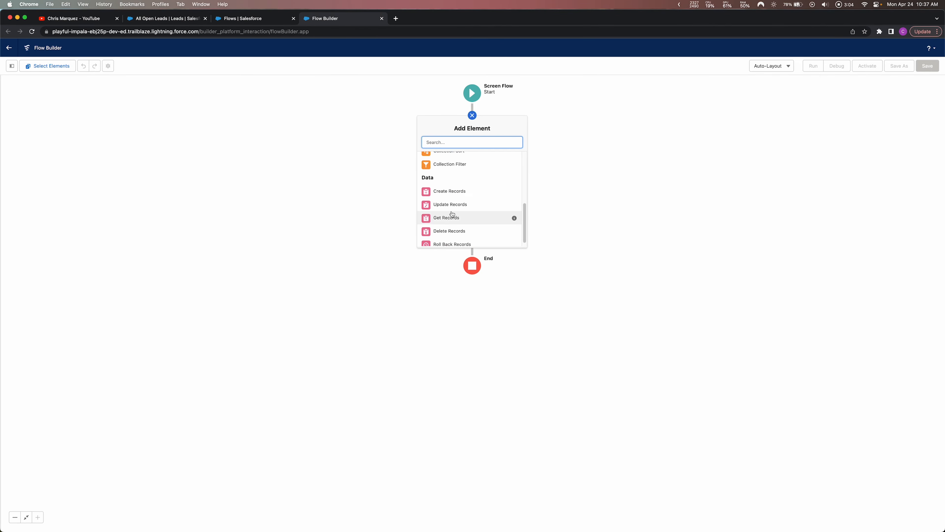
pyautogui.click(444, 220)
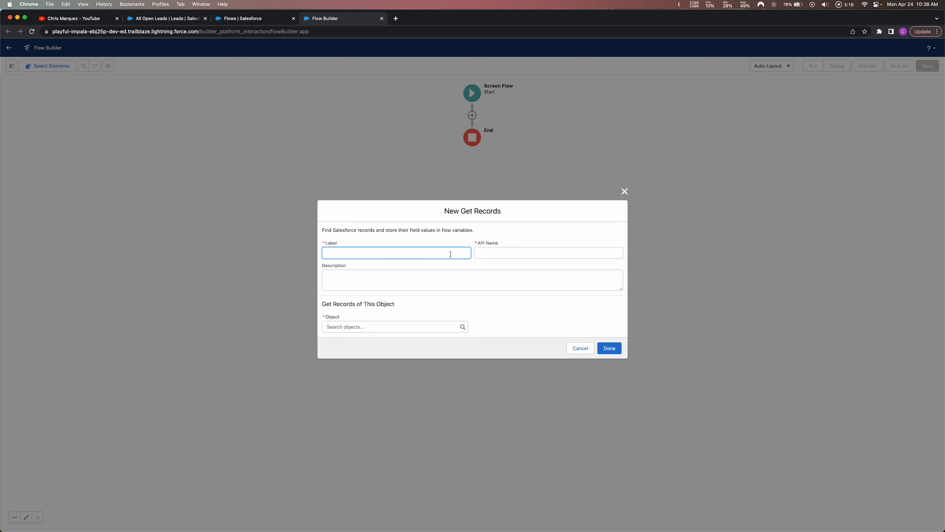
# - Label the new Get Records element "Get Open Leads" with the API name Get_Open_Leads
pyautogui.write('t ')
pyautogui.write('L')
pyautogui.press('BackSpace')
pyautogui.write('OpeN Le')
pyautogui.press('BackSpace')
pyautogui.press('BackSpace')
pyautogui.press('BackSpace')
pyautogui.write('Leads')
pyautogui.press('Tab')
pyautogui.press('Tab')
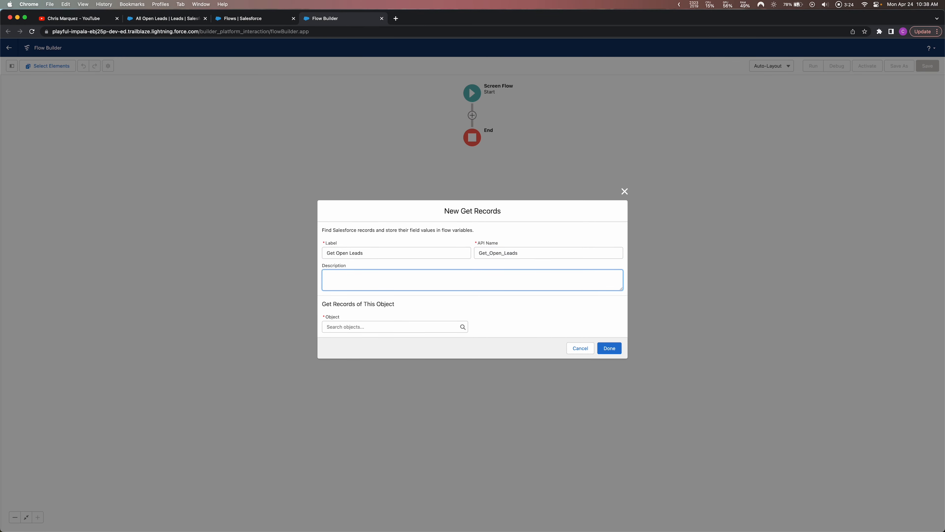
pyautogui.press('Tab')
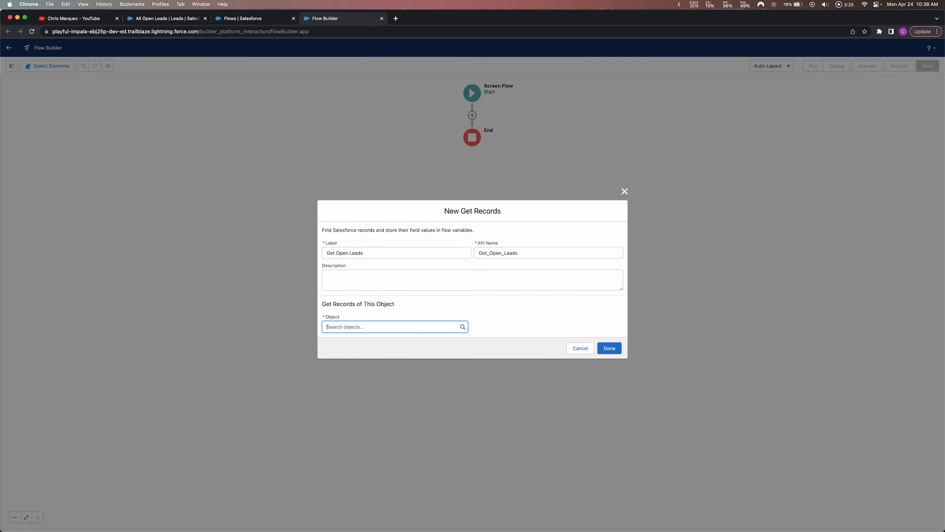
# - Set the object of the Get Records element to Lead
pyautogui.click(397, 331)
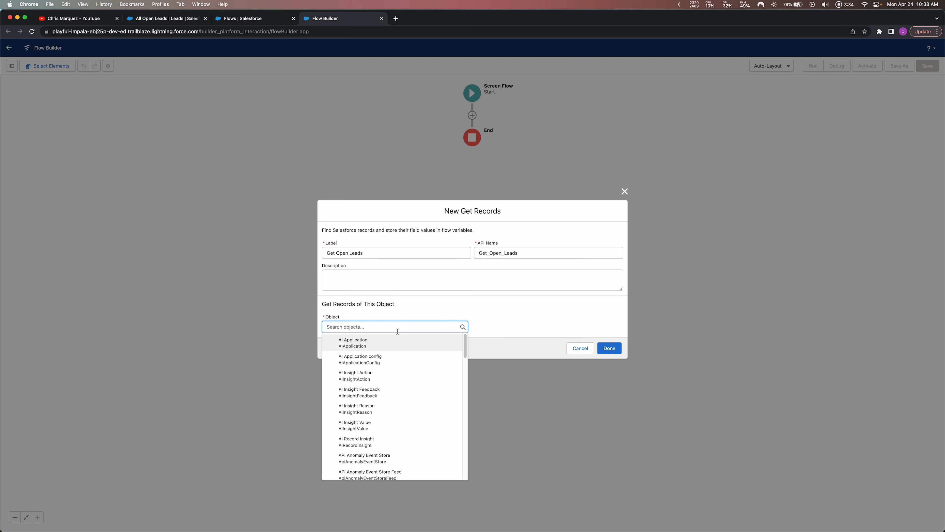
pyautogui.click(398, 332)
pyautogui.write('lead')
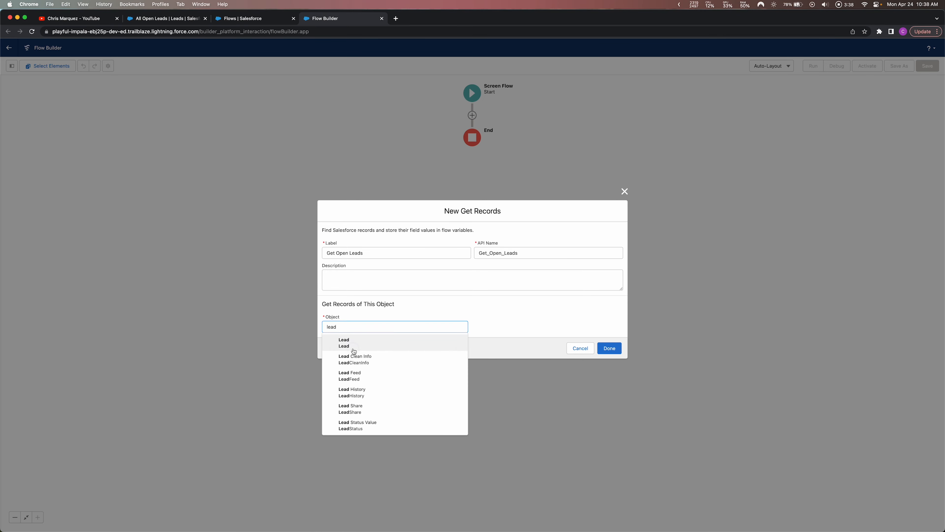
pyautogui.click(353, 350)
pyautogui.click(495, 256)
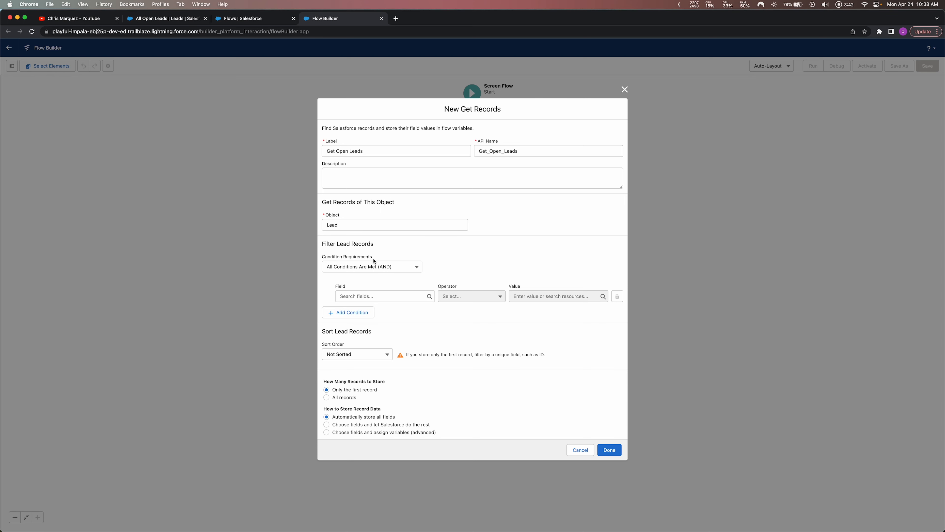
# - Filter the lead records with the condition Status Equals Open - Not Contacted
pyautogui.click(382, 297)
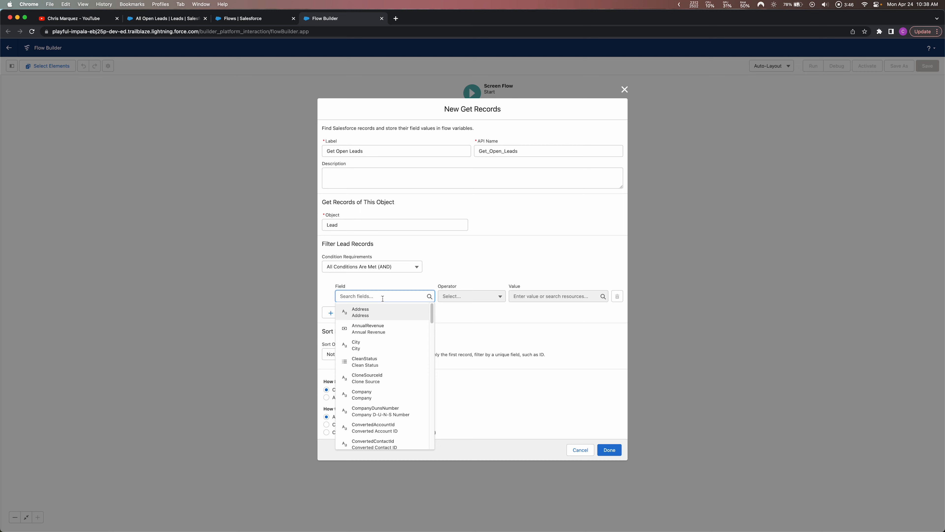
pyautogui.write('status')
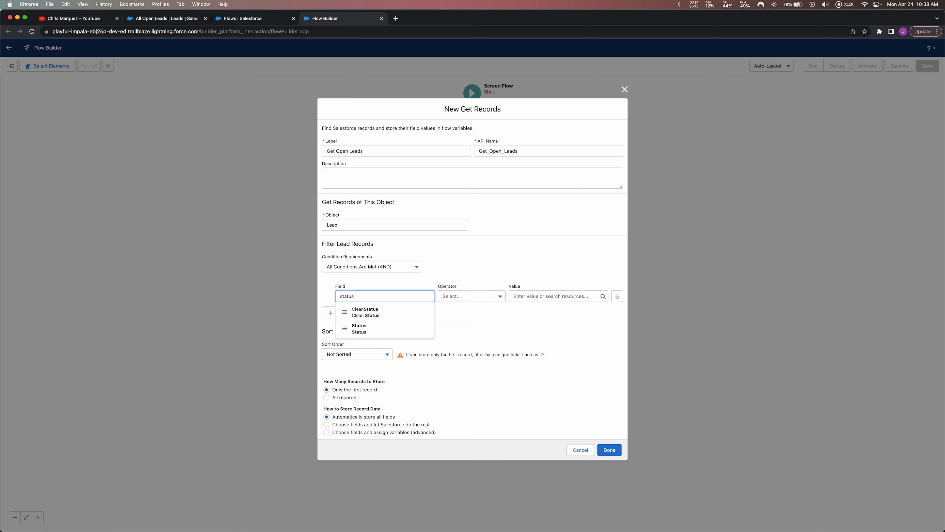
pyautogui.click(384, 327)
pyautogui.click(455, 296)
pyautogui.click(457, 298)
pyautogui.click(531, 296)
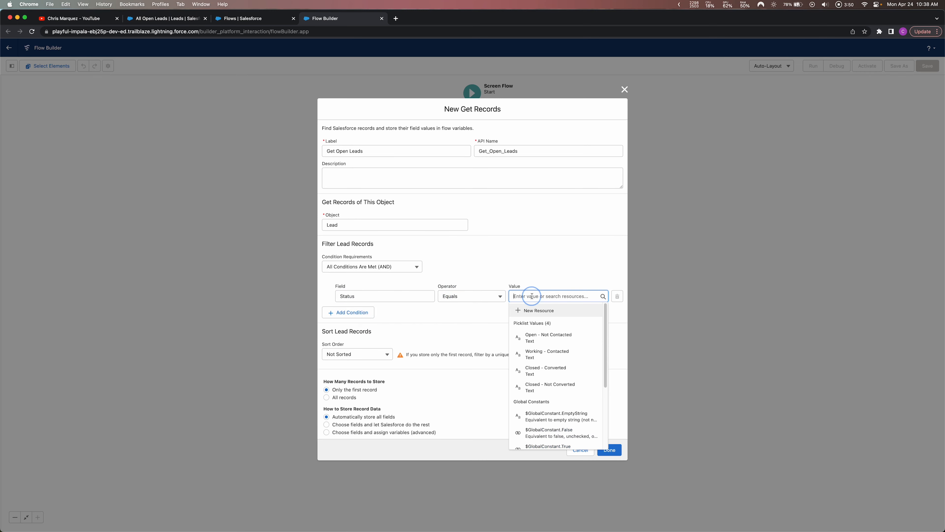
pyautogui.click(575, 340)
pyautogui.click(493, 313)
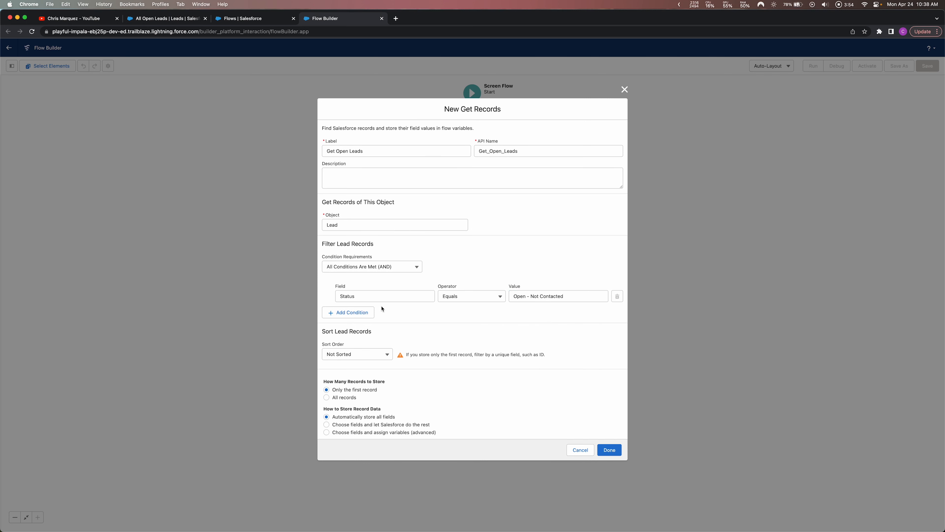
# - Add a second filter condition requiring that Email Is Null equals the global constant False
pyautogui.click(357, 312)
pyautogui.click(364, 307)
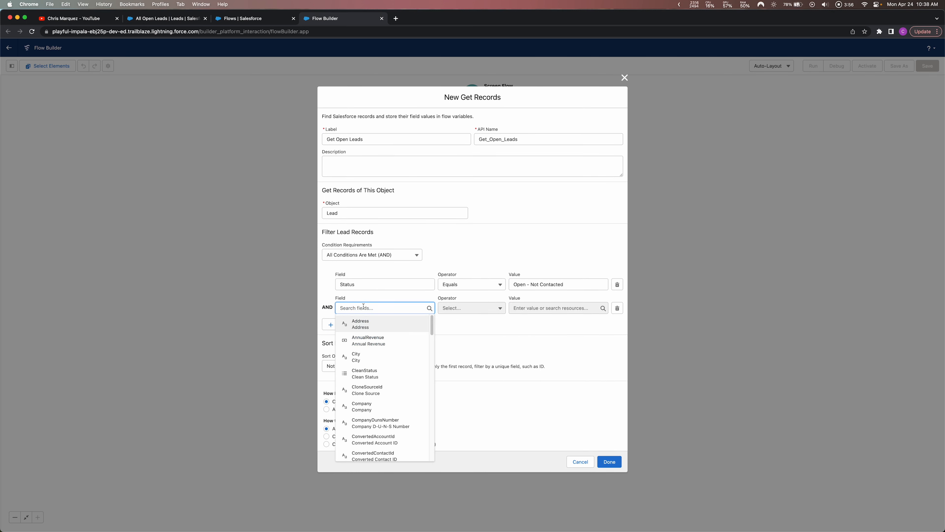
pyautogui.write('email')
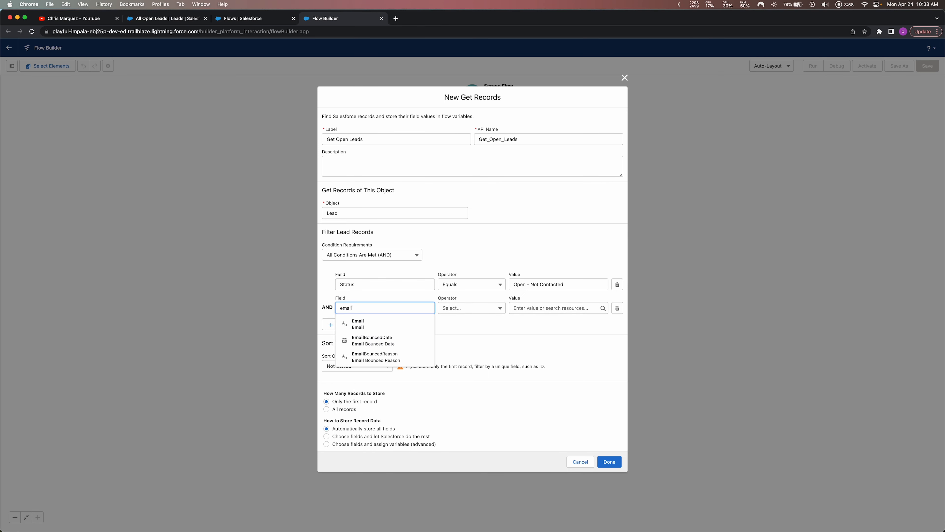
pyautogui.click(357, 324)
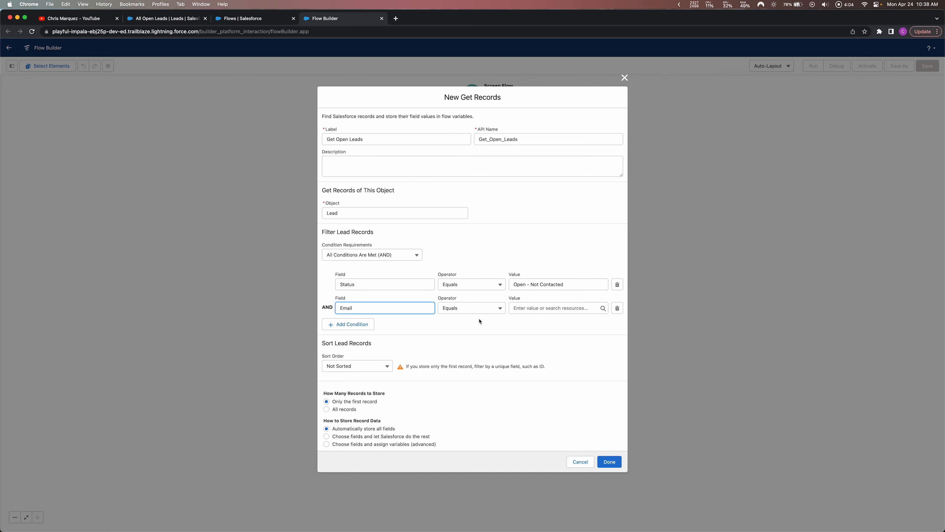
pyautogui.click(479, 311)
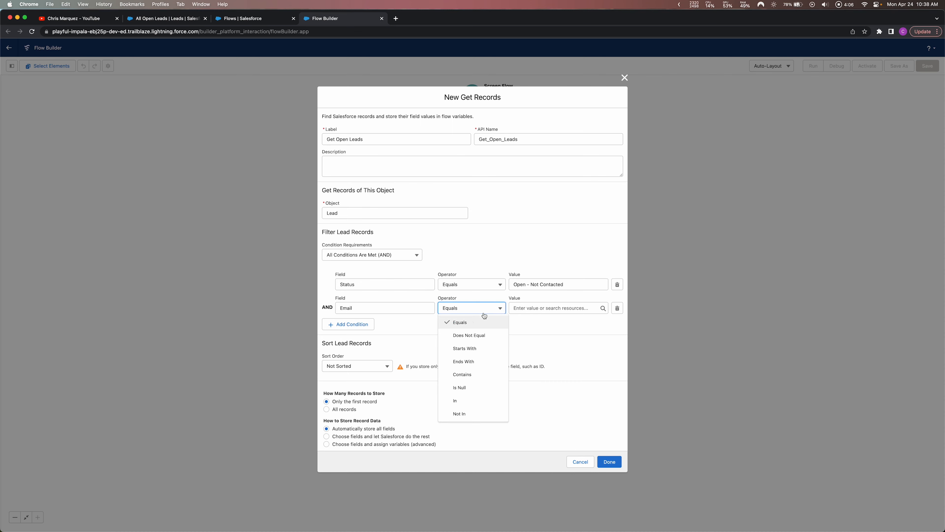
pyautogui.click(460, 387)
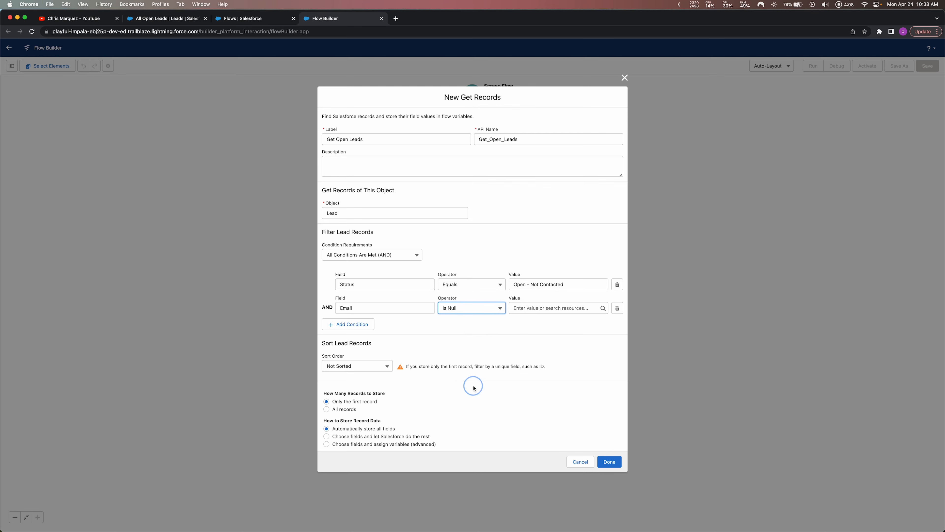
pyautogui.click(531, 309)
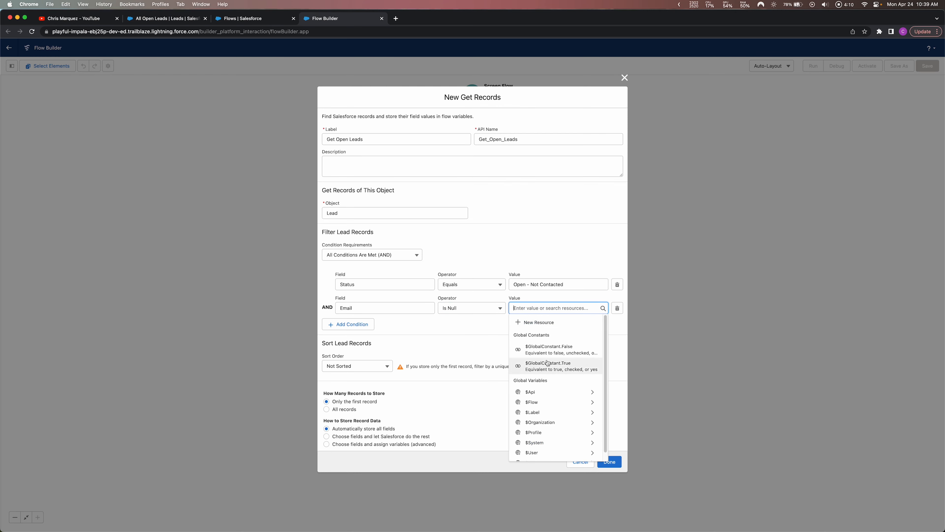
pyautogui.click(545, 348)
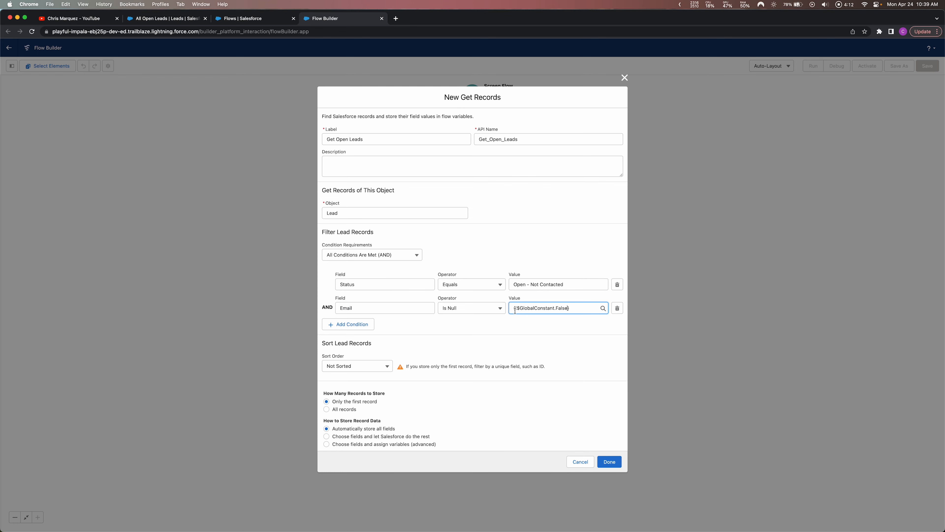
pyautogui.click(475, 344)
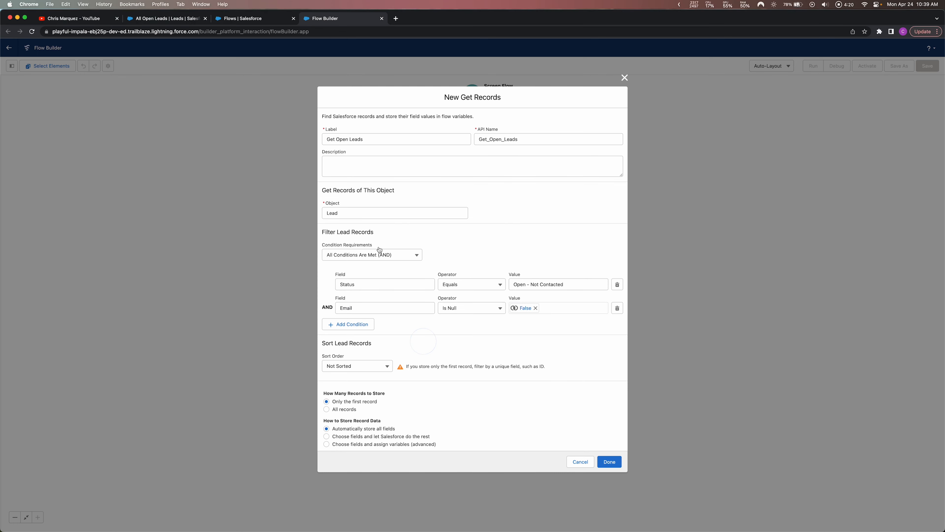
# - Set the Get Records element to store all records and finish its configuration
pyautogui.click(449, 331)
pyautogui.click(344, 409)
pyautogui.click(610, 462)
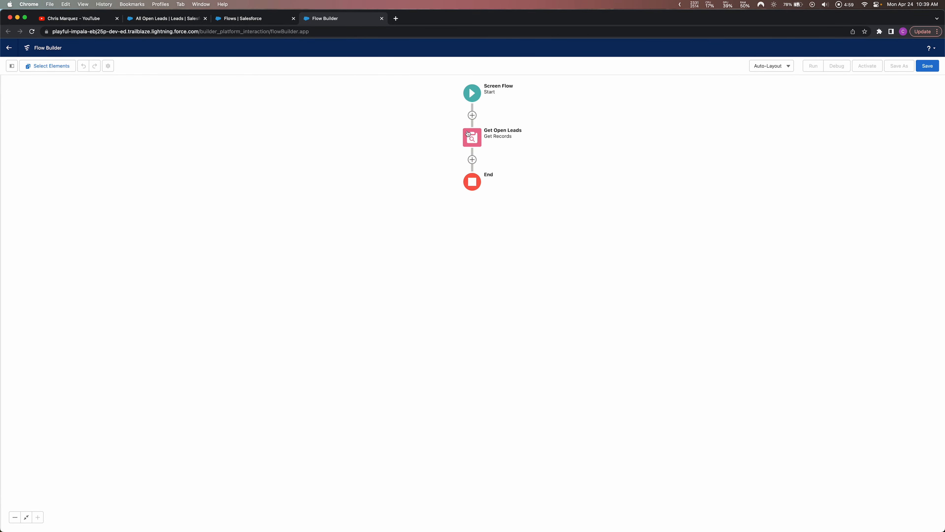
# - Add a Decision element after Get Open Leads and label it "Are there open leads?"
pyautogui.click(472, 159)
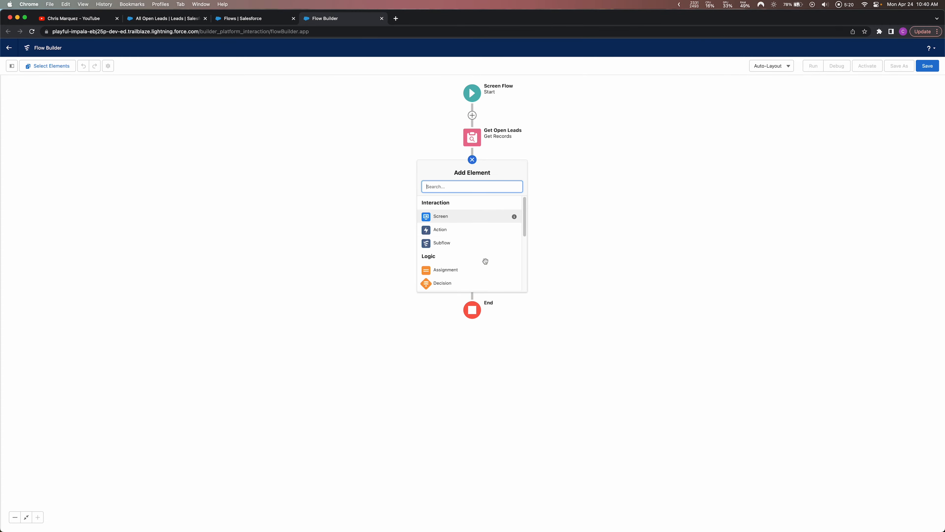
pyautogui.scroll(-2, 485, 261)
pyautogui.click(456, 257)
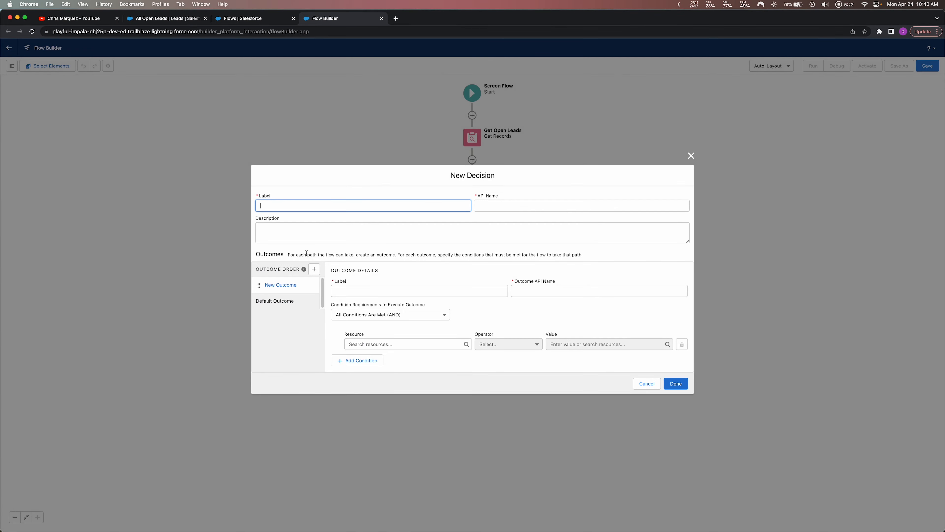
pyautogui.write('Are there open leads?')
pyautogui.click(332, 185)
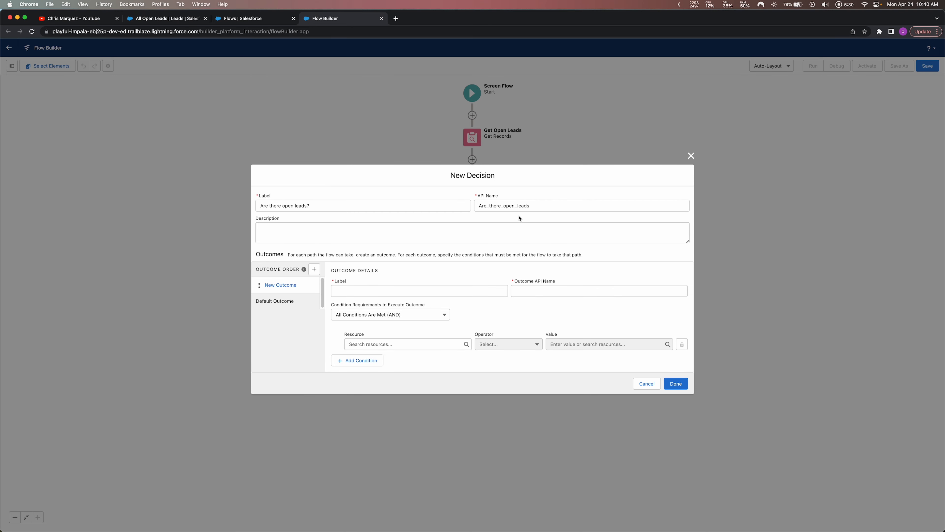
# - Rename the decision's default outcome to "Open Leads"
pyautogui.click(376, 287)
pyautogui.click(275, 301)
pyautogui.press('super+a')
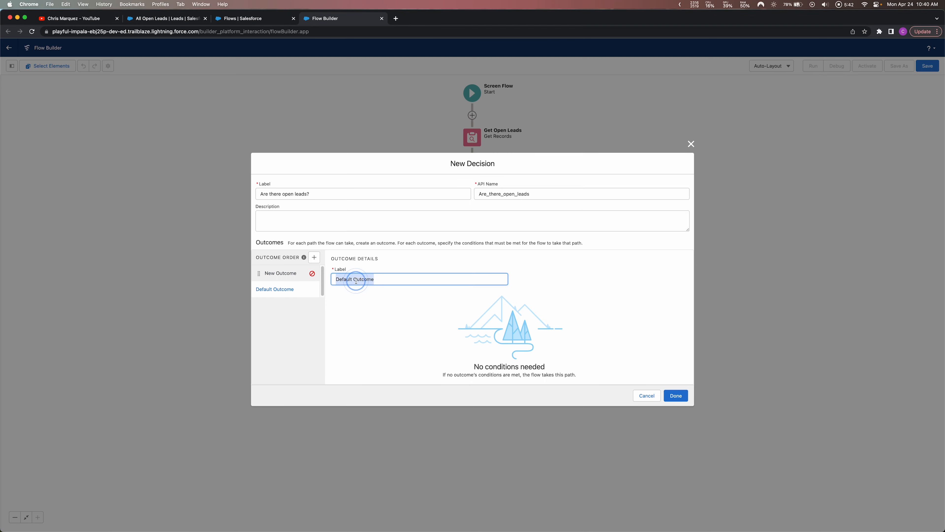
pyautogui.press('BackSpace')
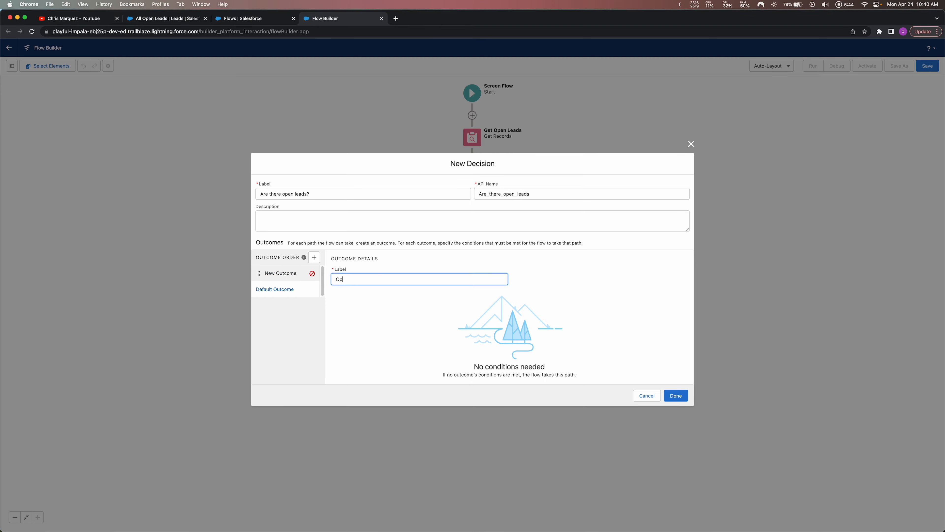
pyautogui.write('Open le')
pyautogui.press('BackSpace')
pyautogui.press('BackSpace')
pyautogui.write('Leads')
# - Label the new outcome of the decision "No Open Leads" and let its API name fill in
pyautogui.click(280, 273)
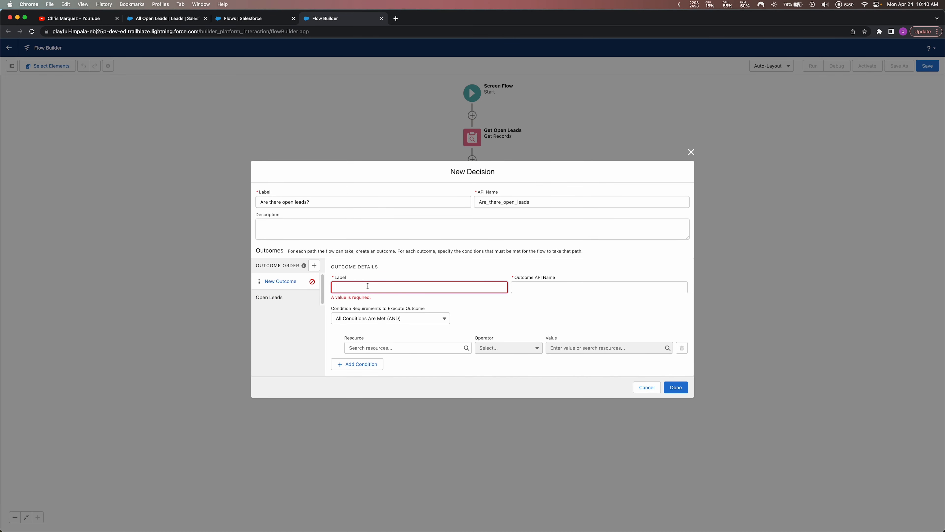
pyautogui.write('No Open Leads')
pyautogui.press('Tab')
pyautogui.click(469, 311)
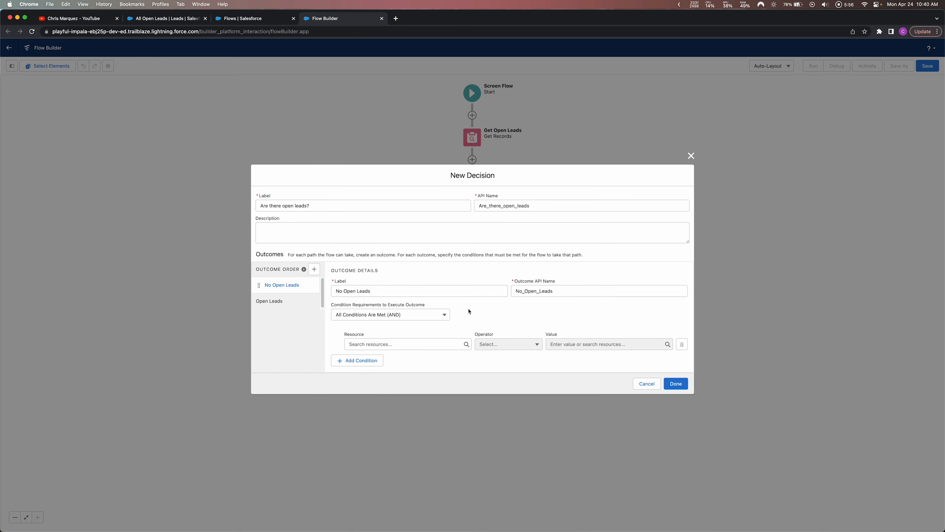
# - Set the No Open Leads condition to Leads from Get_Open_Leads Is Null True, and finish the decision
pyautogui.click(401, 341)
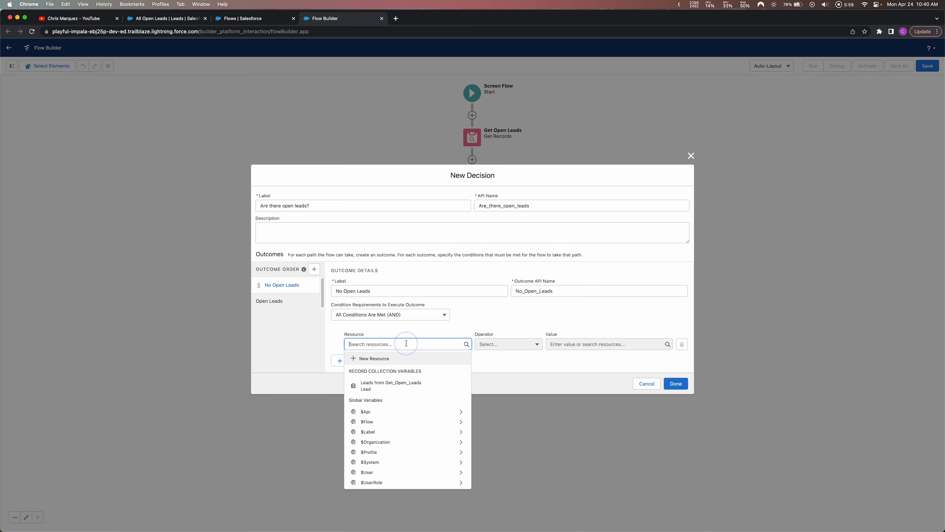
pyautogui.click(391, 385)
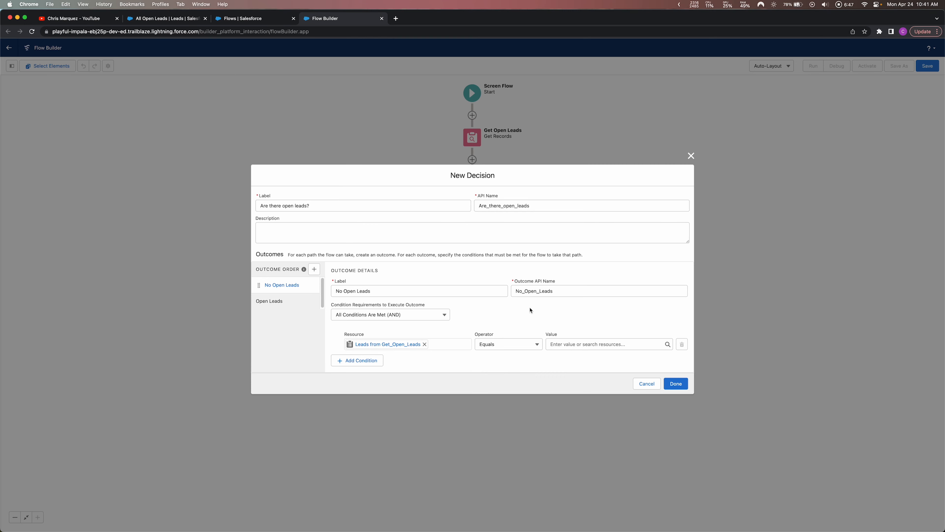
pyautogui.click(509, 344)
pyautogui.click(492, 397)
pyautogui.click(570, 344)
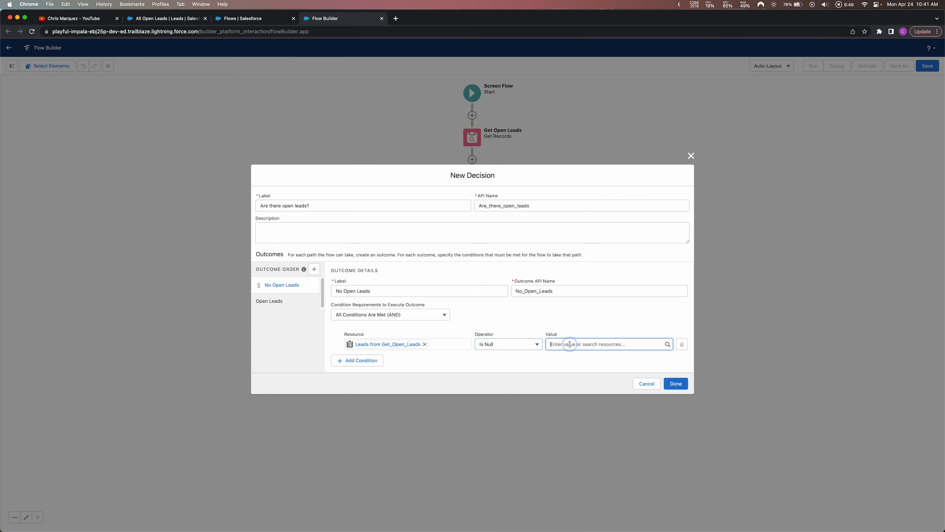
pyautogui.click(602, 405)
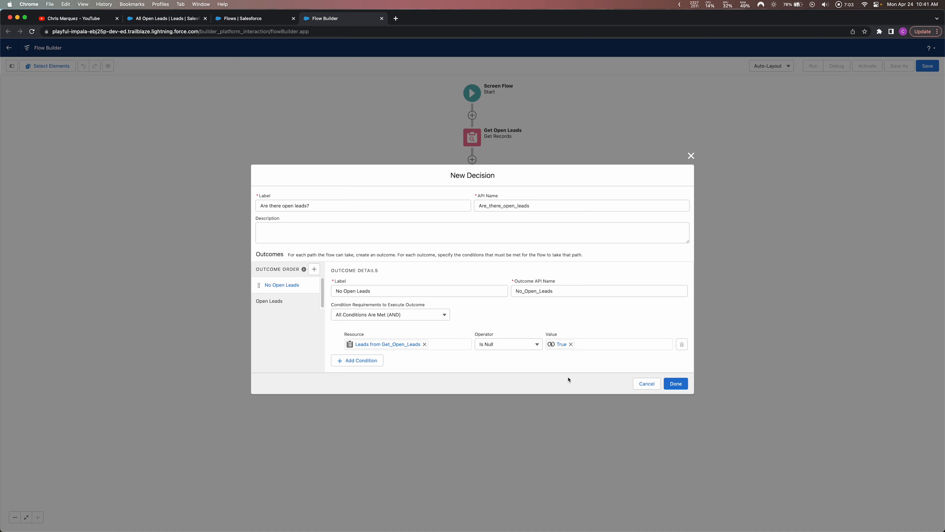
pyautogui.click(675, 382)
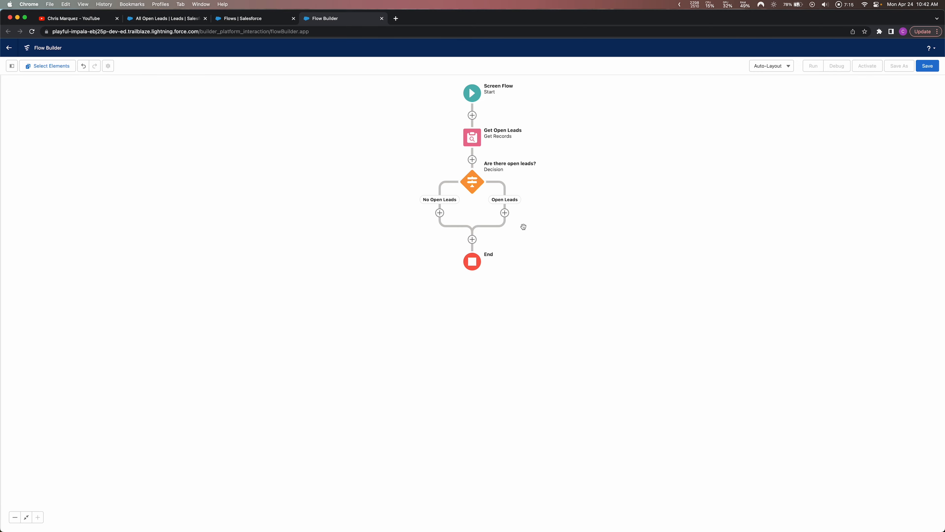
# - Add a Screen element on the No Open Leads path and label it "Email Leads"
pyautogui.click(440, 213)
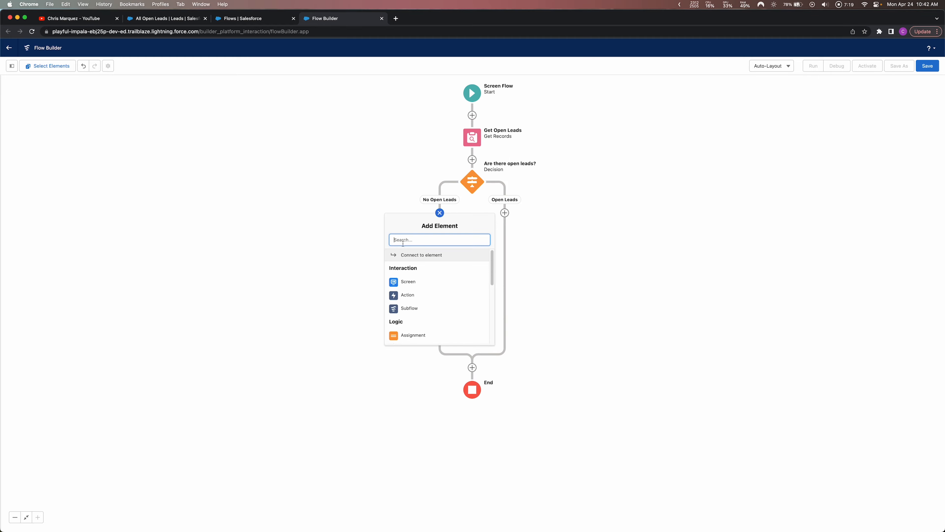
pyautogui.click(409, 282)
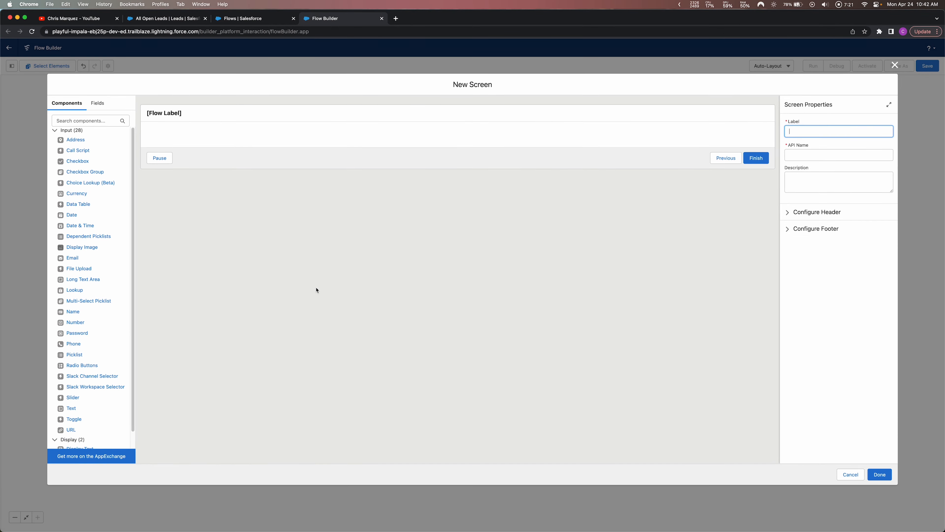
pyautogui.click(412, 115)
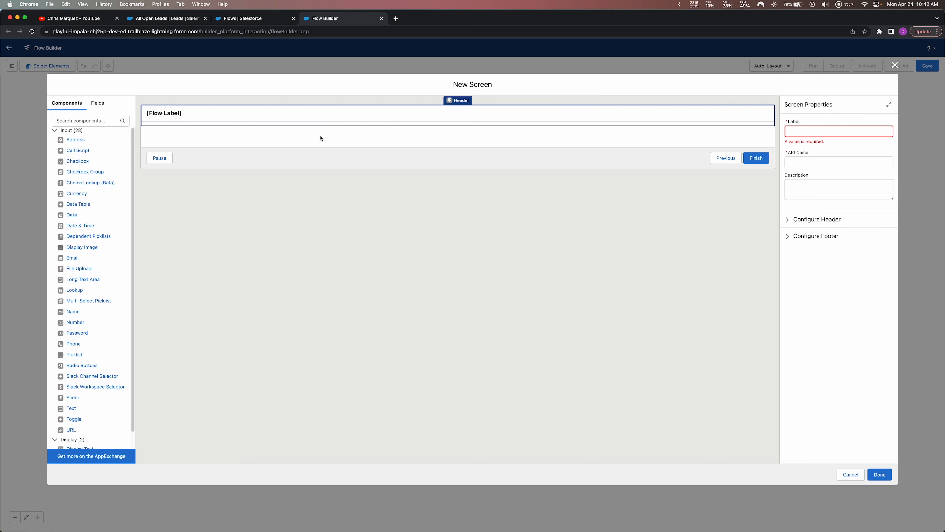
pyautogui.click(794, 134)
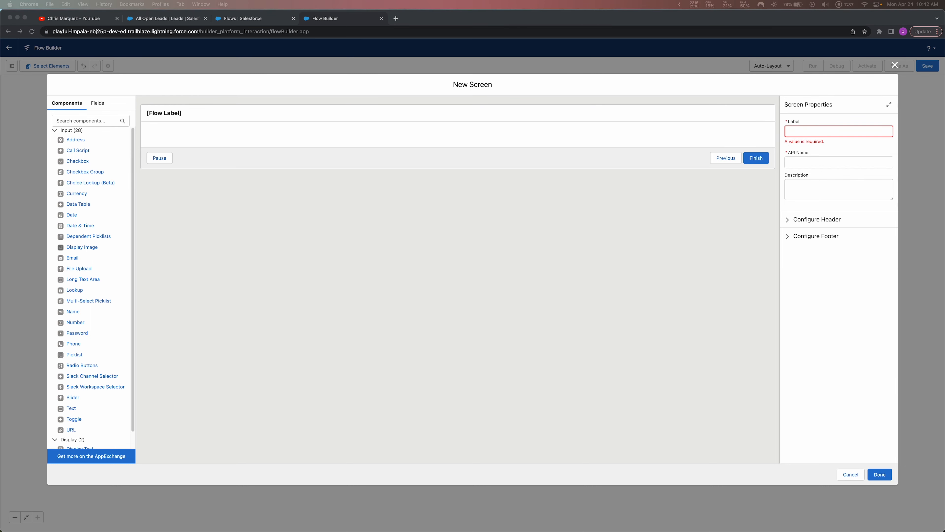
pyautogui.click(796, 131)
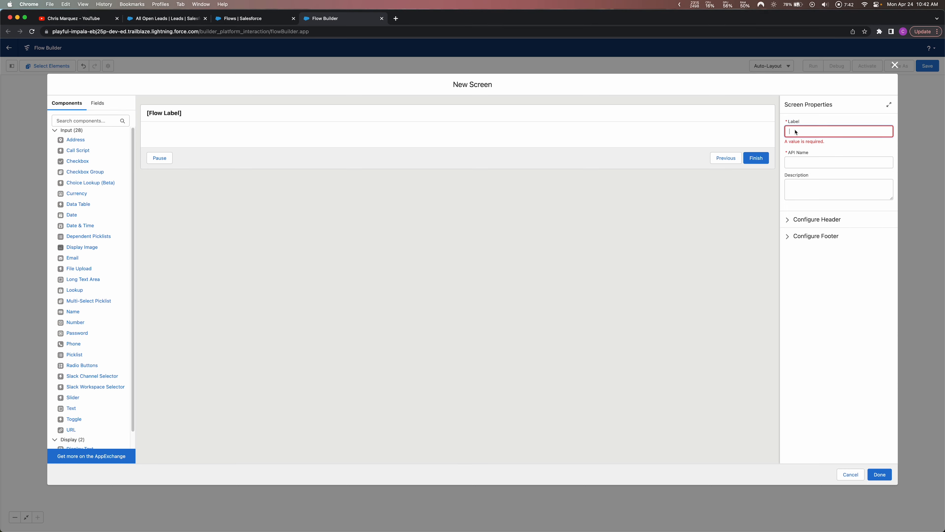
pyautogui.write('Email Leads')
pyautogui.click(811, 172)
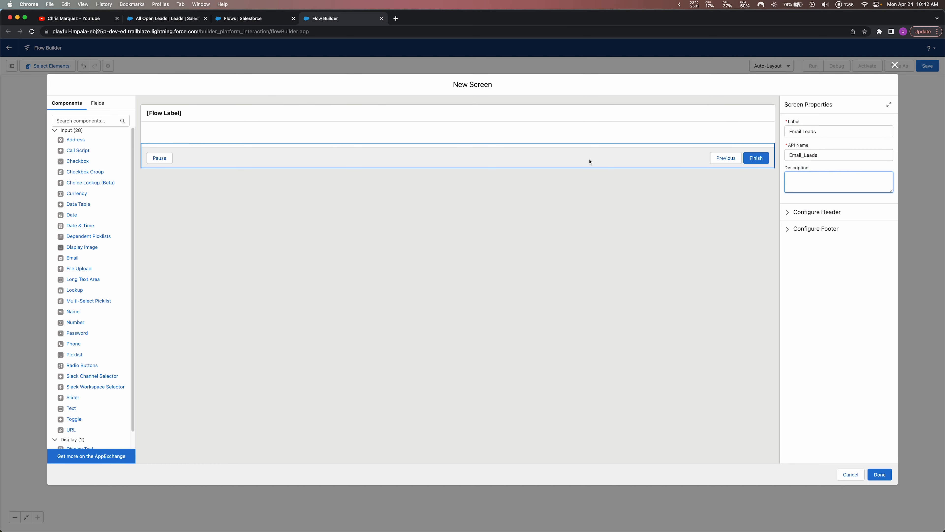
pyautogui.click(534, 134)
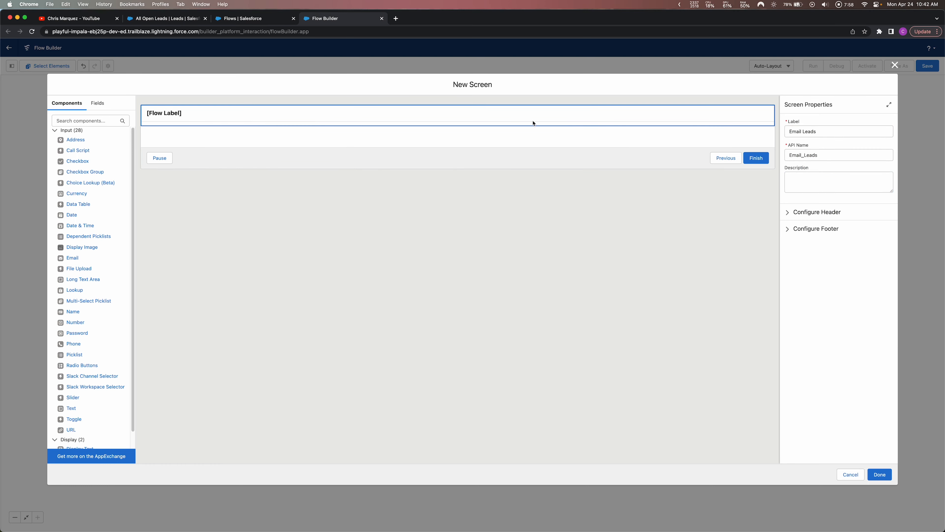
# - Add a Display Text component to the screen with the API name Display_Text_No_Open_Leads
pyautogui.scroll(-1, 93, 307)
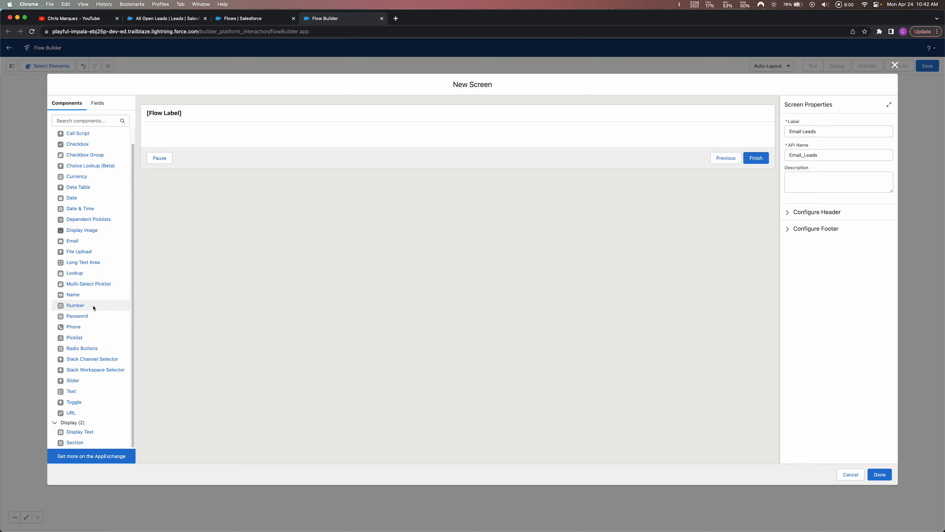
pyautogui.moveTo(78, 434); pyautogui.dragTo(250, 143)
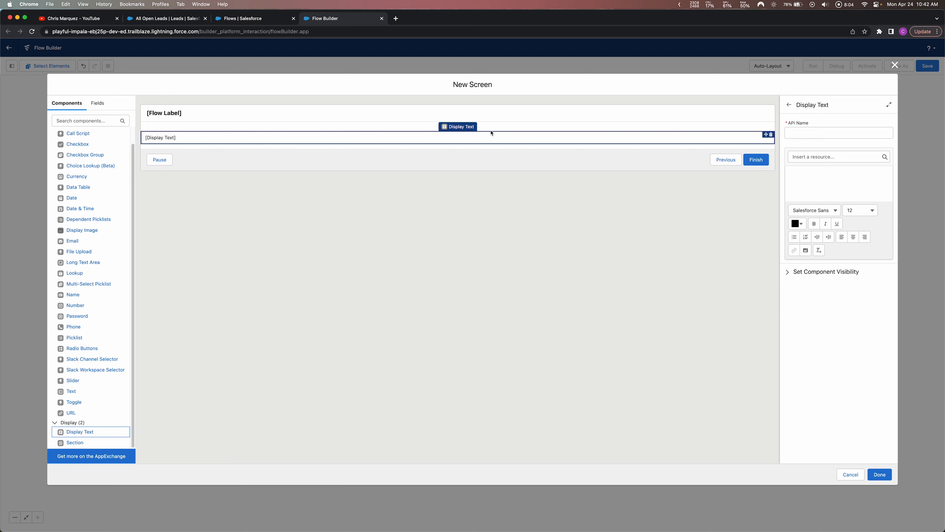
pyautogui.click(811, 131)
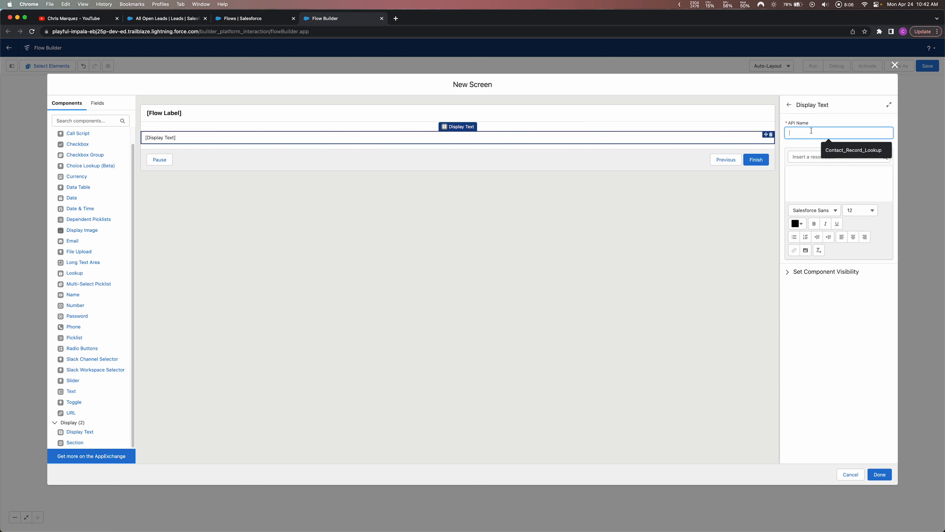
pyautogui.write('D')
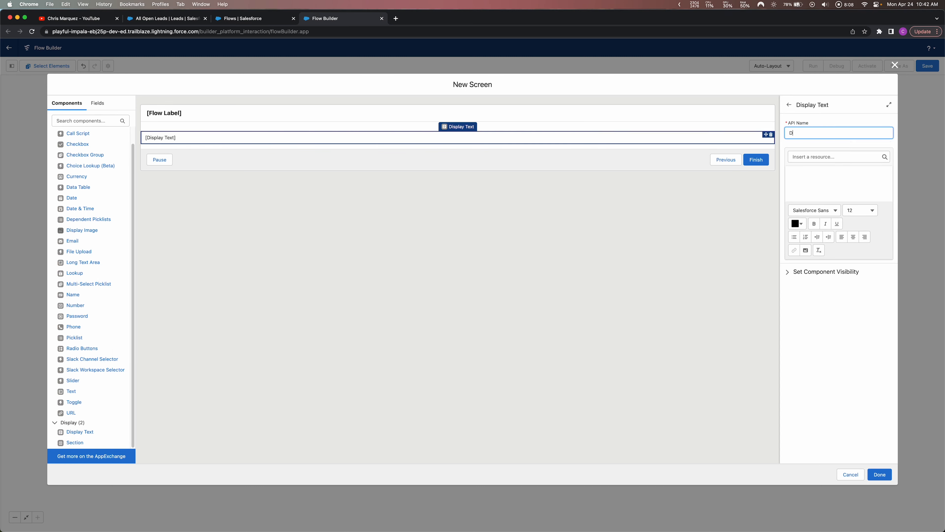
pyautogui.write('isplay_Te')
pyautogui.write('xt_')
pyautogui.write('No')
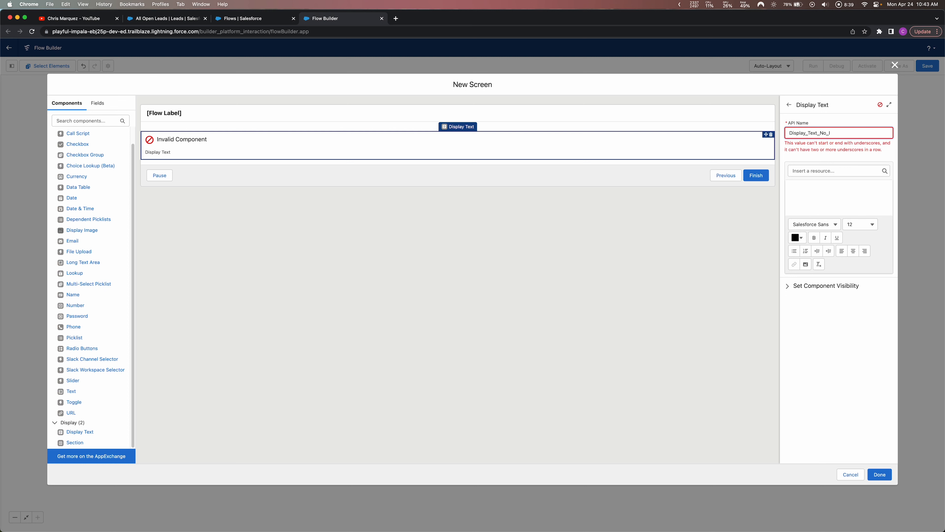
pyautogui.write('_Open_Leads')
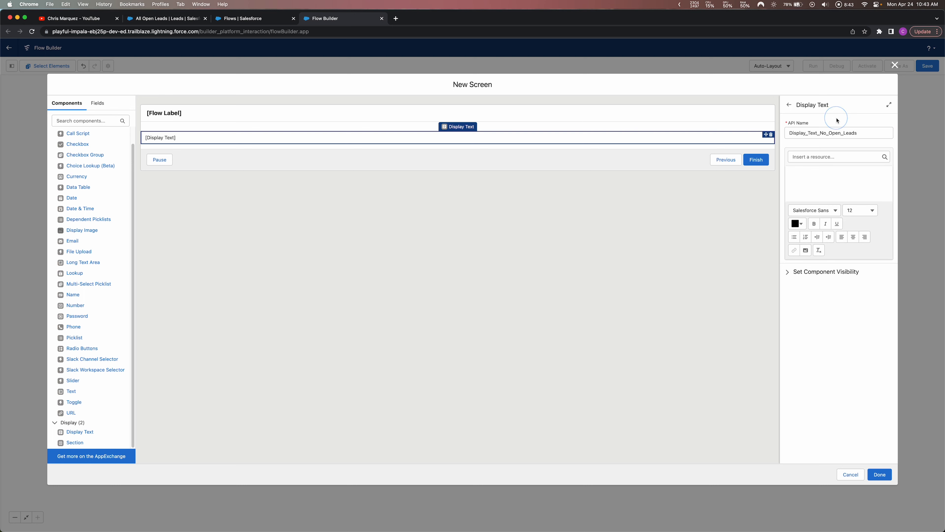
# - Enter "No Open Leads!" as the display text, centred at font size 18
pyautogui.click(833, 181)
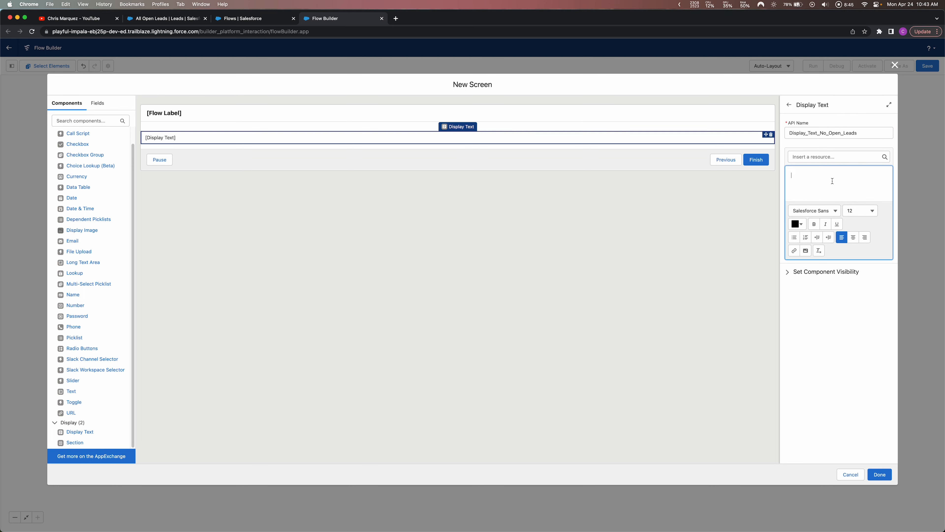
pyautogui.write('No Open Leads!')
pyautogui.moveTo(833, 179); pyautogui.dragTo(789, 177)
pyautogui.click(853, 239)
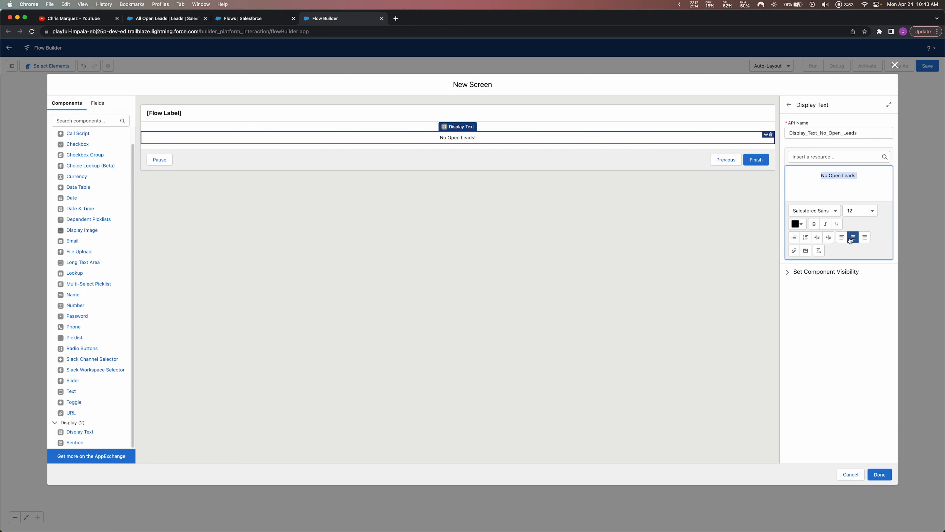
pyautogui.click(856, 212)
pyautogui.click(852, 316)
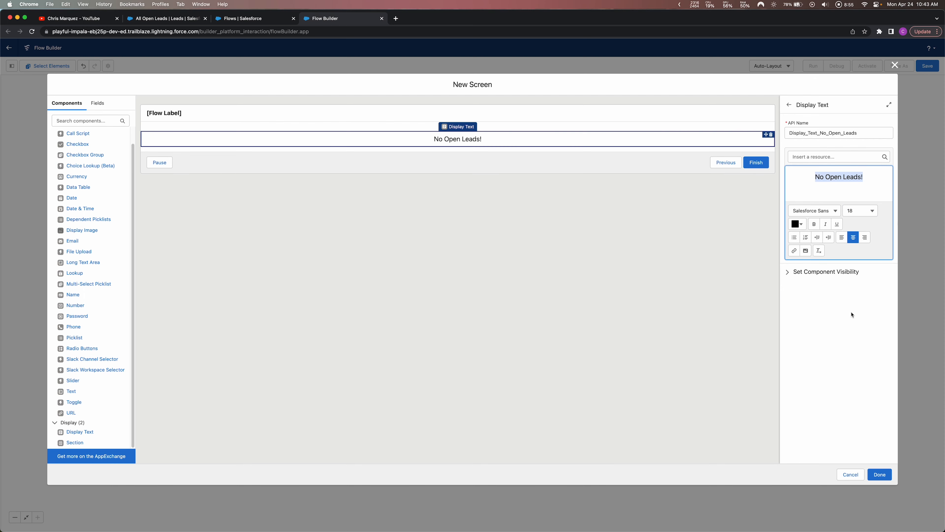
# - Colour the "No Open Leads!" text dark red, RGB 195, 15, 15
pyautogui.click(800, 225)
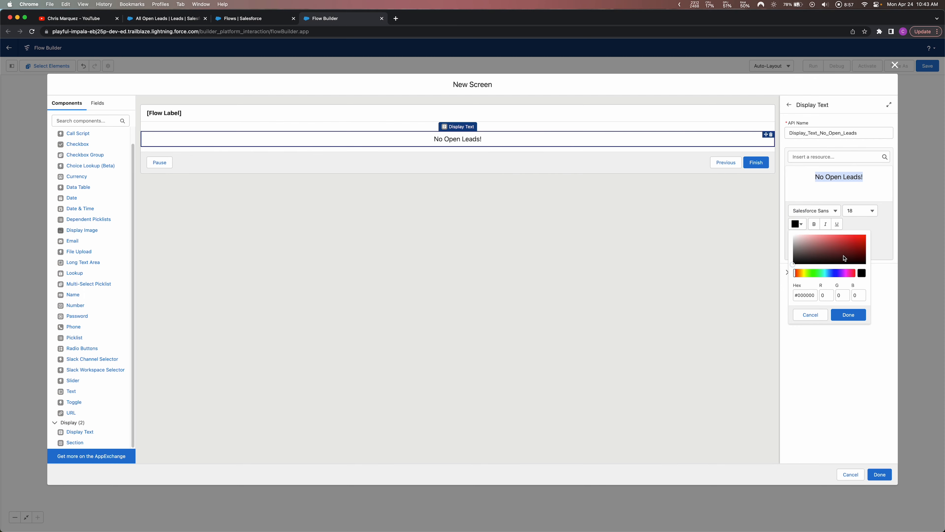
pyautogui.click(845, 241)
pyautogui.click(860, 242)
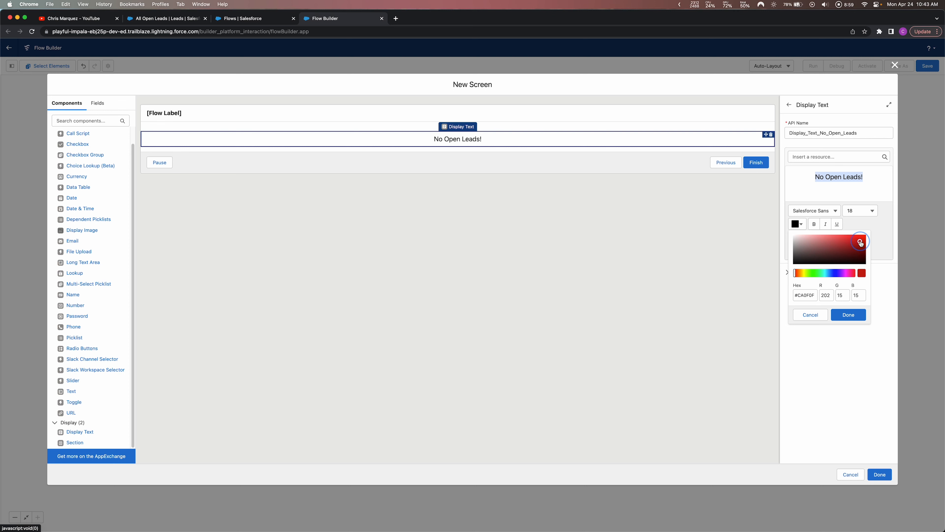
pyautogui.click(837, 186)
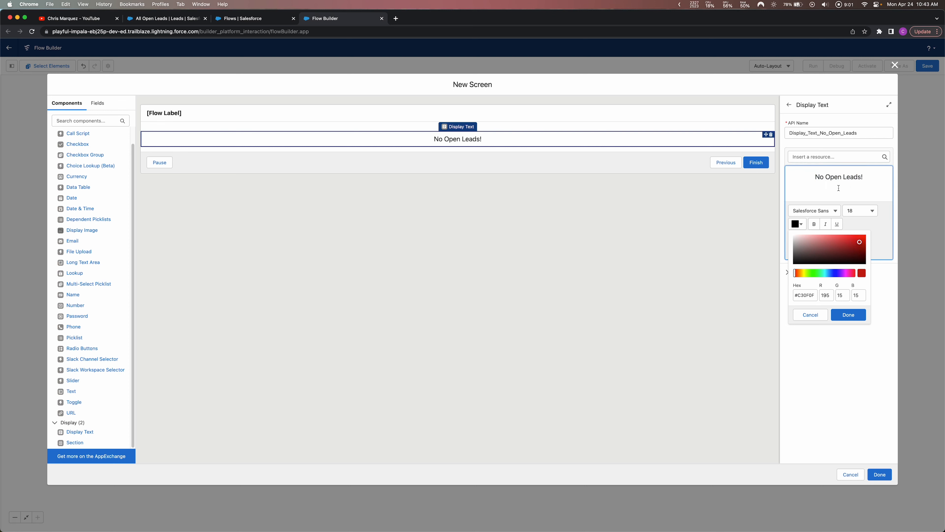
pyautogui.tripleClick(830, 177)
pyautogui.click(848, 315)
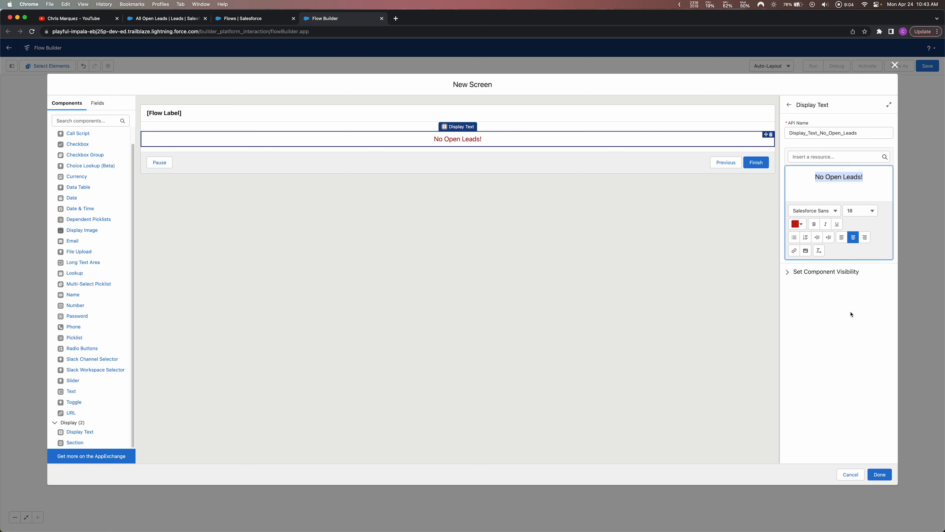
# - Make the "No Open Leads!" text bold and set its font size to 20
pyautogui.click(813, 223)
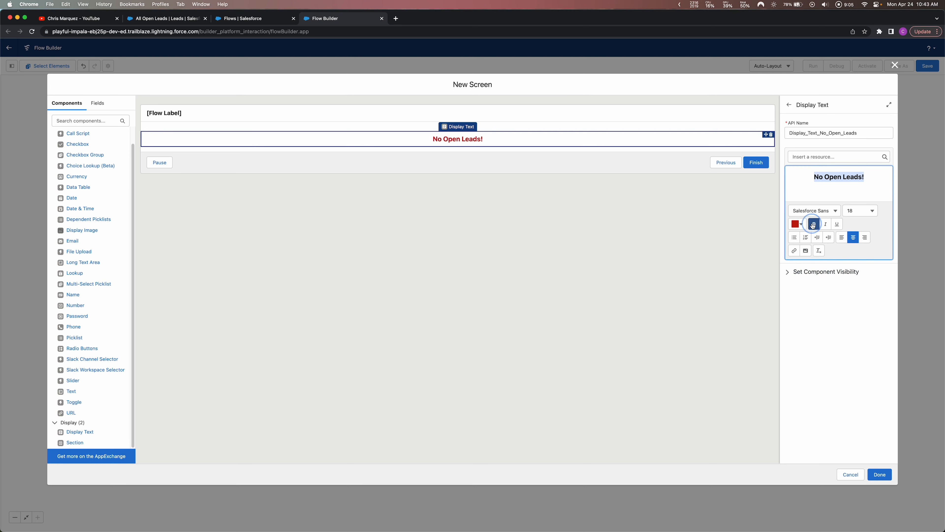
pyautogui.click(853, 210)
pyautogui.click(860, 330)
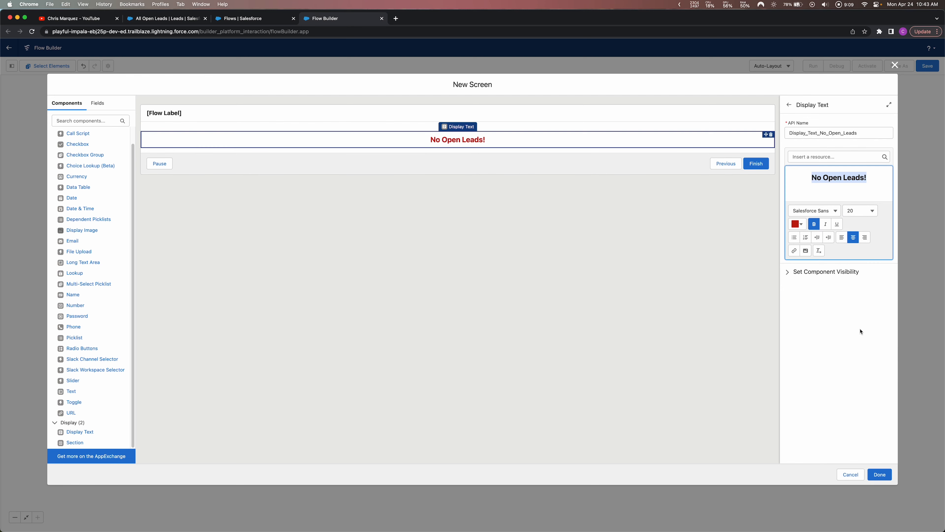
pyautogui.click(861, 331)
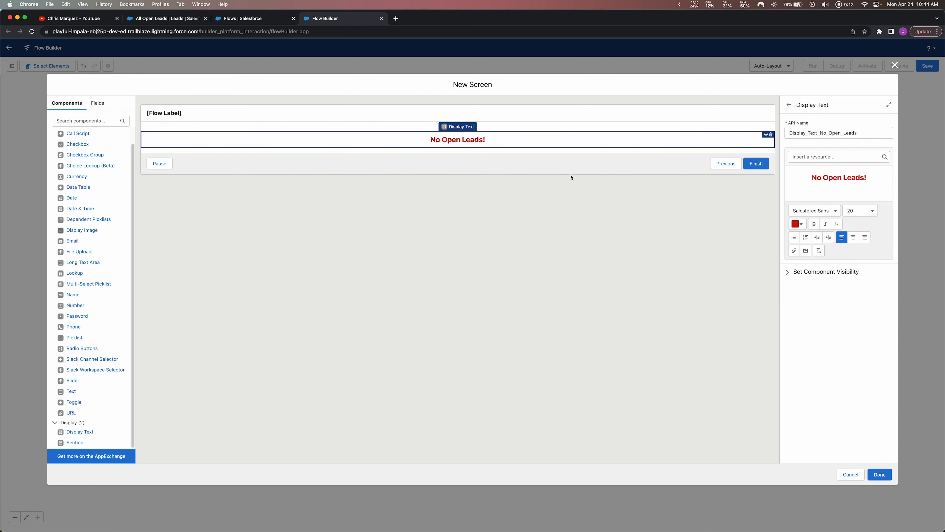
# - Give the screen footer's Next or Finish button the custom label "Close" and hide the Previous and Pause buttons
pyautogui.click(643, 169)
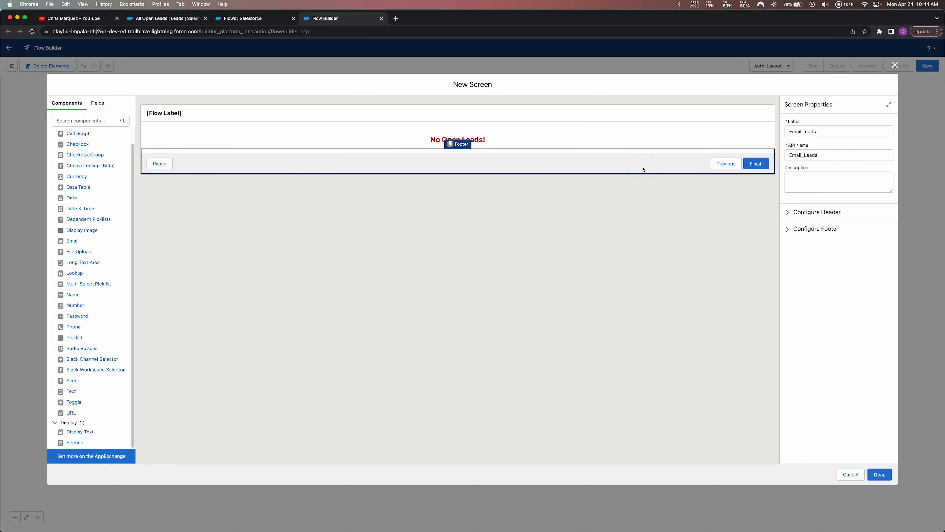
pyautogui.click(790, 232)
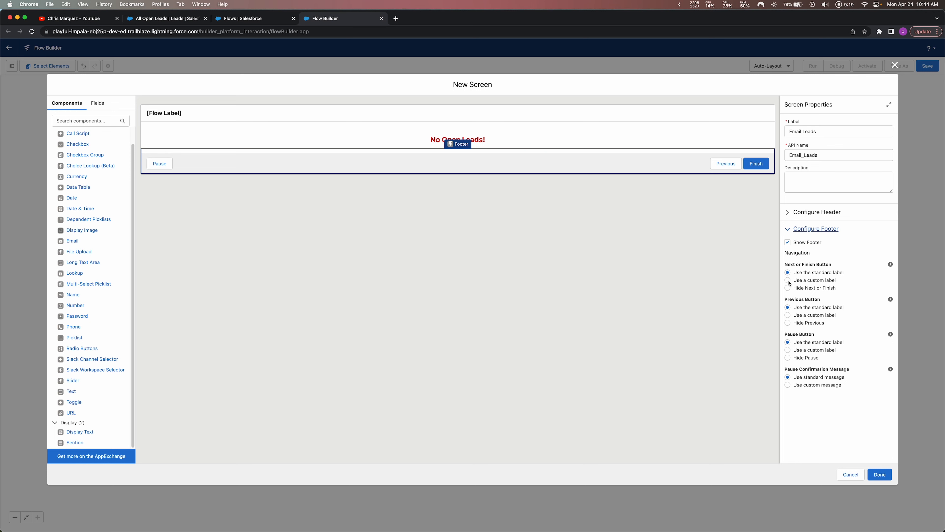
pyautogui.click(788, 281)
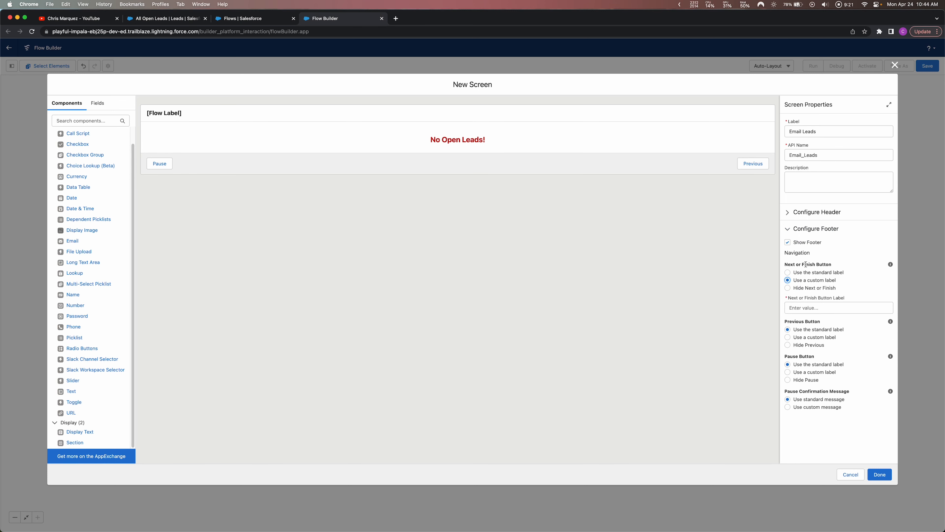
pyautogui.click(813, 308)
pyautogui.write('Close')
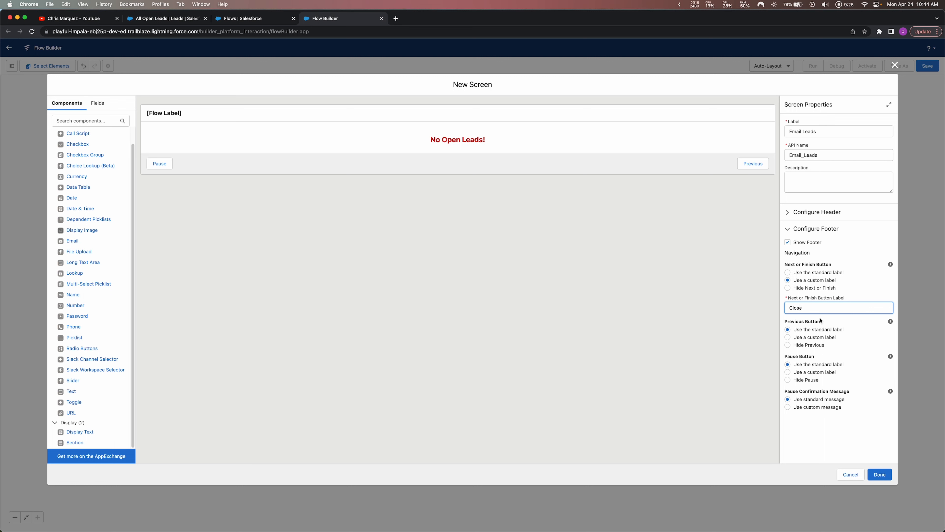
pyautogui.click(790, 346)
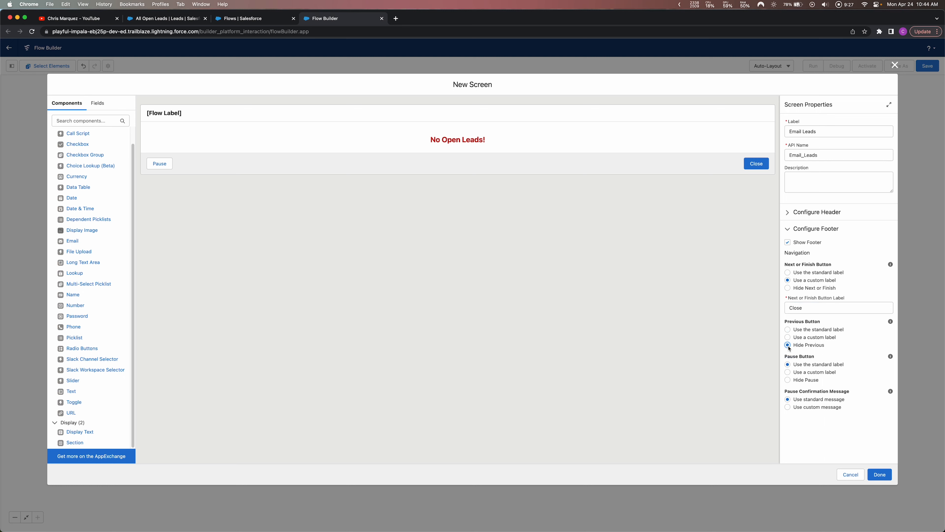
pyautogui.click(788, 380)
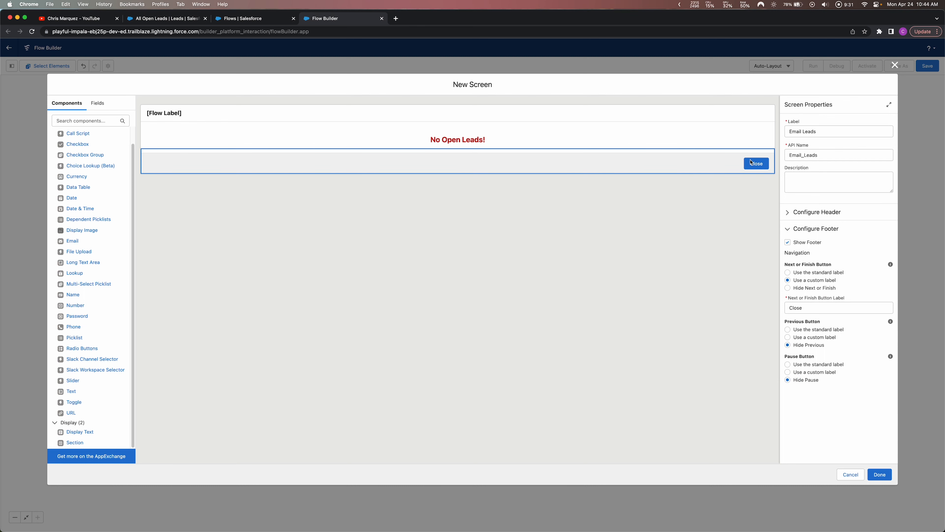
pyautogui.click(706, 167)
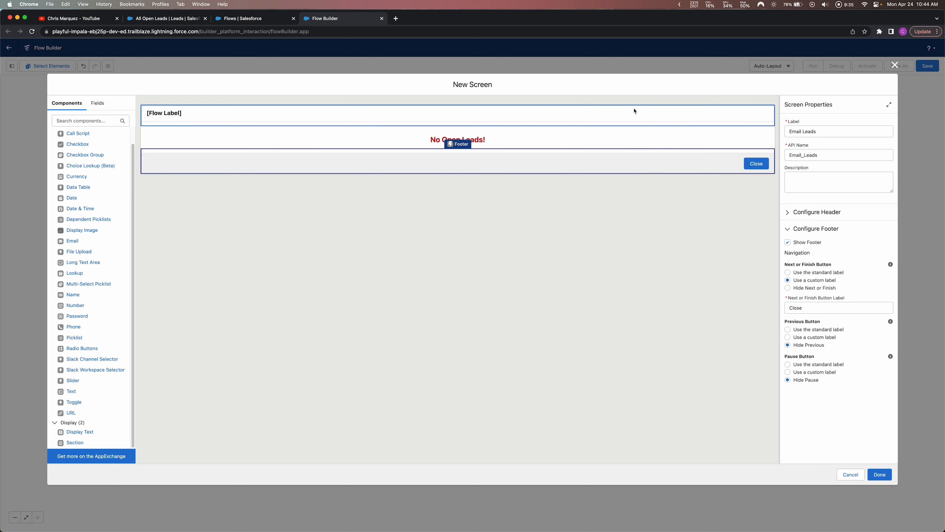
pyautogui.click(617, 113)
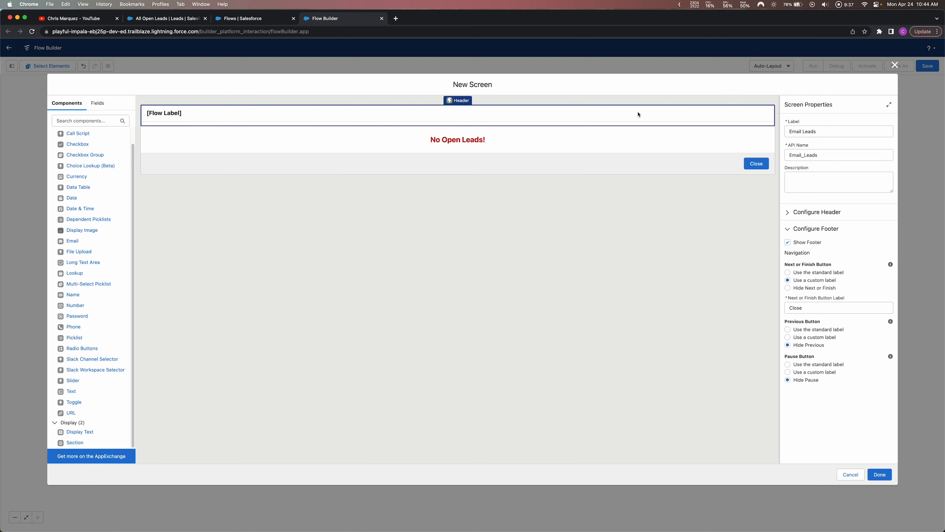
pyautogui.click(735, 131)
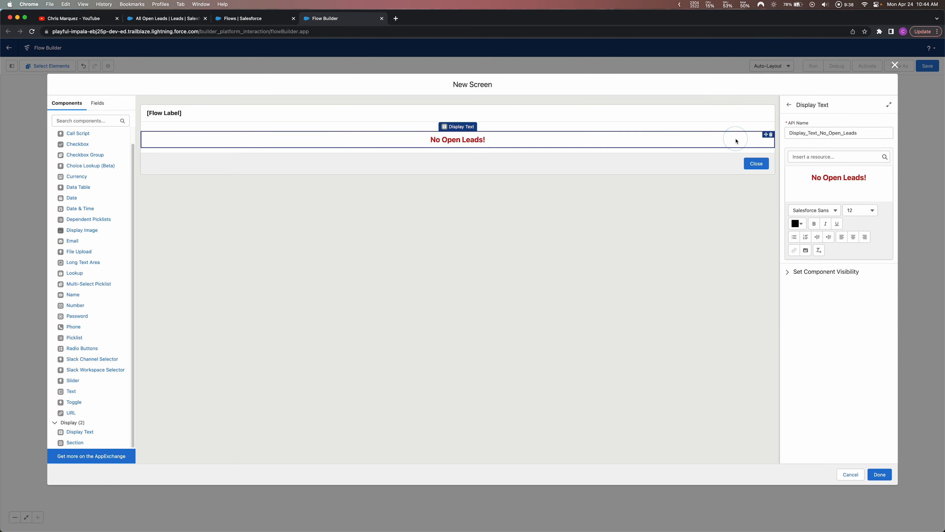
pyautogui.click(725, 116)
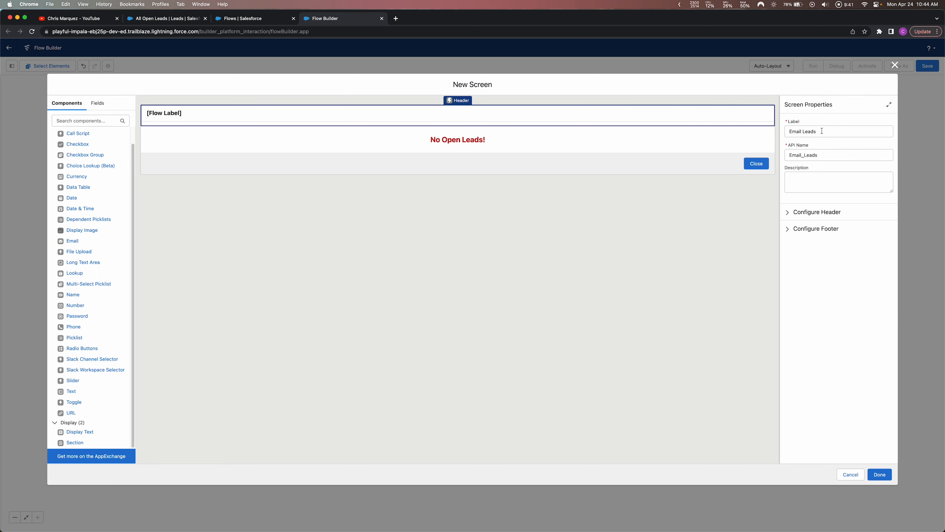
pyautogui.click(684, 137)
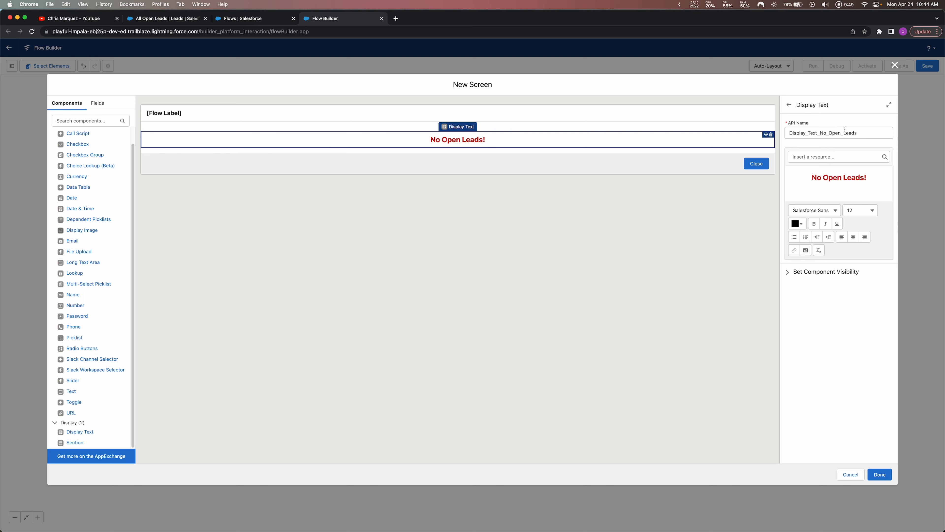
# - Change the screen's API name to Screen_No_Open_Leads
pyautogui.click(692, 116)
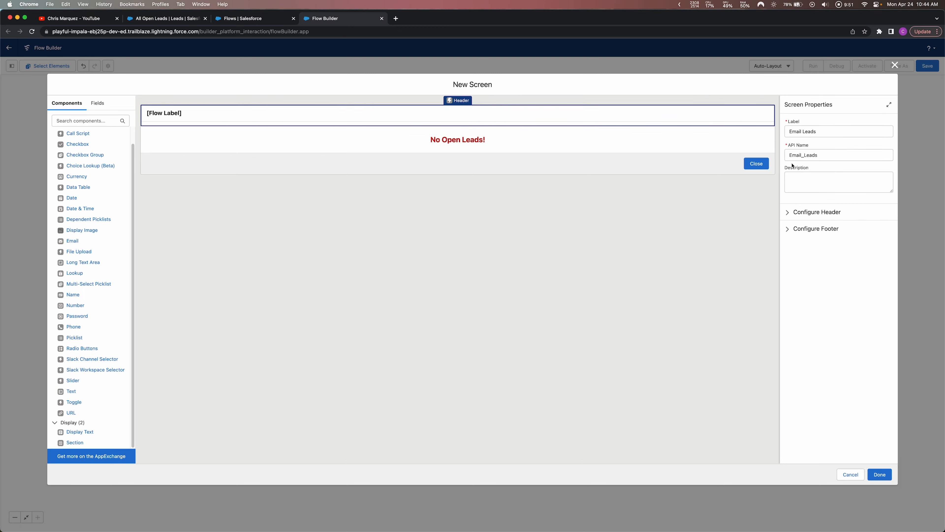
pyautogui.click(789, 154)
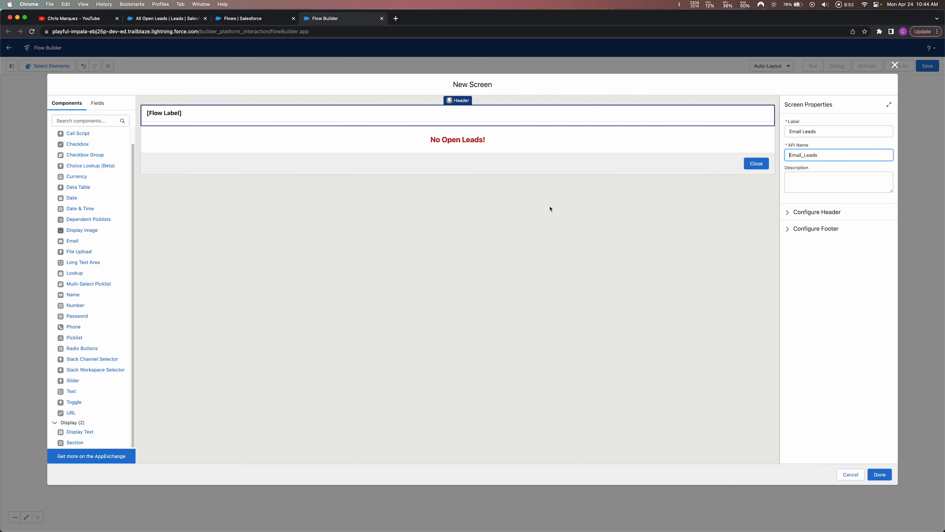
pyautogui.write('Scrf')
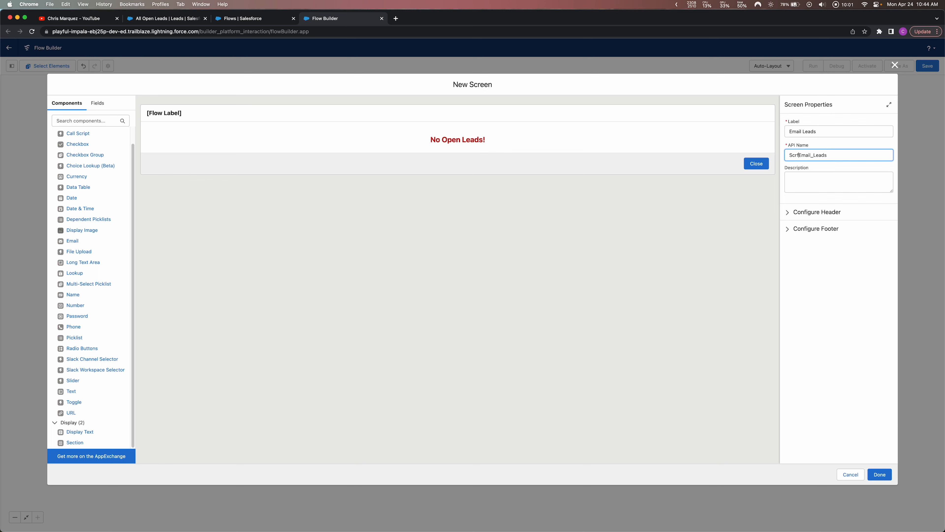
pyautogui.press('BackSpace')
pyautogui.write('een_')
pyautogui.hotkey('shift', 'Right')
pyautogui.hotkey('shift', 'Right')
pyautogui.hotkey('shift', 'Right')
pyautogui.hotkey('shift', 'Right')
pyautogui.hotkey('shift', 'Right')
pyautogui.hotkey('shift', 'Right')
pyautogui.hotkey('shift', 'Right')
pyautogui.hotkey('shift', 'Right')
pyautogui.hotkey('shift', 'Right')
pyautogui.hotkey('shift', 'Right')
pyautogui.hotkey('shift', 'Right')
pyautogui.press('BackSpace')
pyautogui.write('No_')
pyautogui.write('loe')
pyautogui.press('BackSpace')
pyautogui.press('BackSpace')
pyautogui.press('BackSpace')
pyautogui.write('Open_leads')
# - Change the screen's label to "No Open Leads" and finish the new screen
pyautogui.moveTo(807, 155); pyautogui.dragTo(859, 156)
pyautogui.press('super+c')
pyautogui.doubleClick(808, 130)
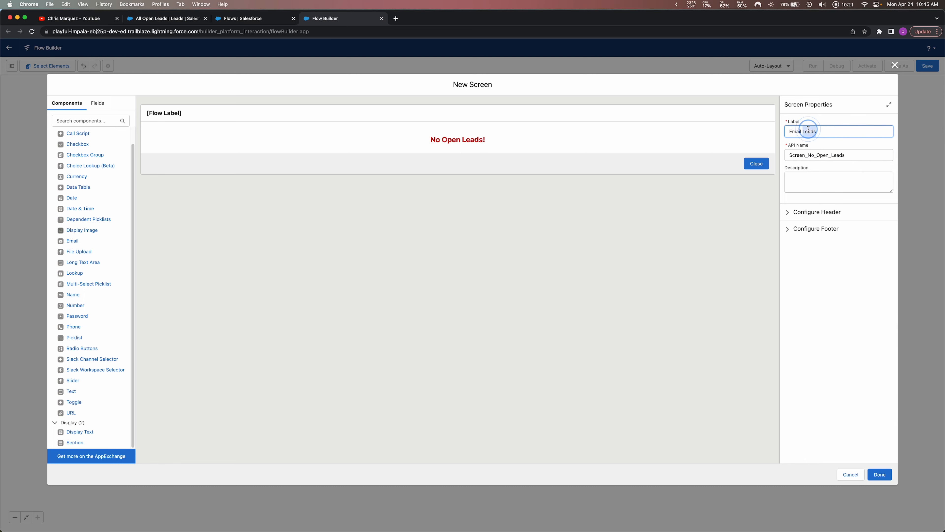
pyautogui.click(819, 129)
pyautogui.moveTo(886, 133); pyautogui.dragTo(762, 132)
pyautogui.press('super+v')
pyautogui.click(799, 132)
pyautogui.press('BackSpace')
pyautogui.click(813, 131)
pyautogui.press('BackSpace')
pyautogui.click(827, 328)
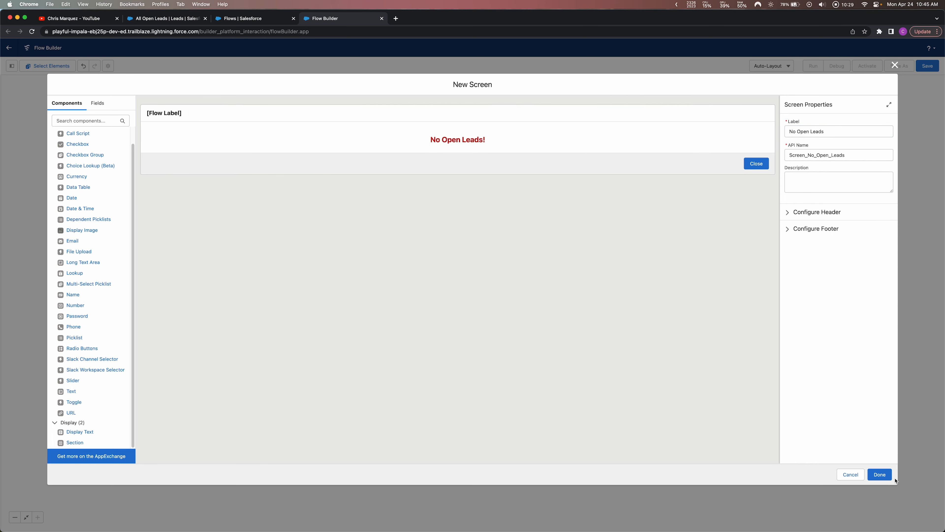
pyautogui.click(883, 475)
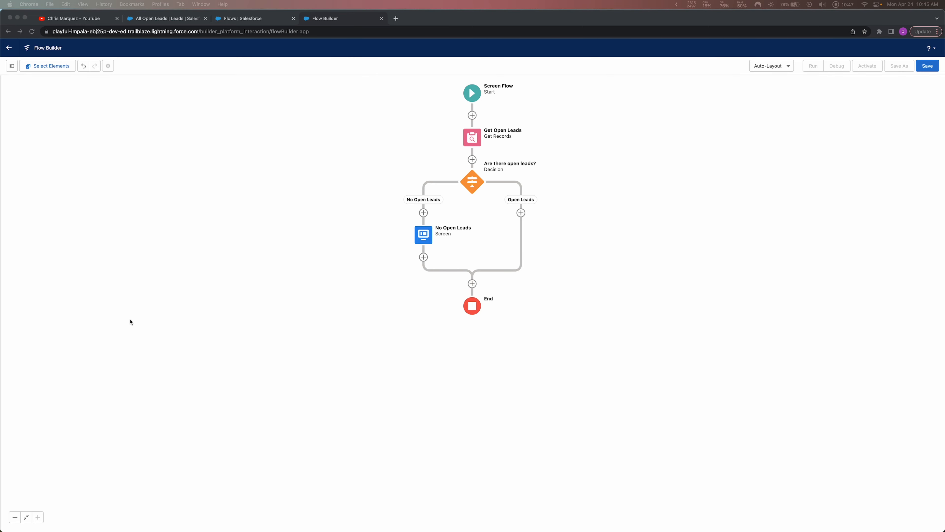
# - Add a Screen element to the Open Leads branch of the decision
pyautogui.click(522, 212)
pyautogui.click(522, 212)
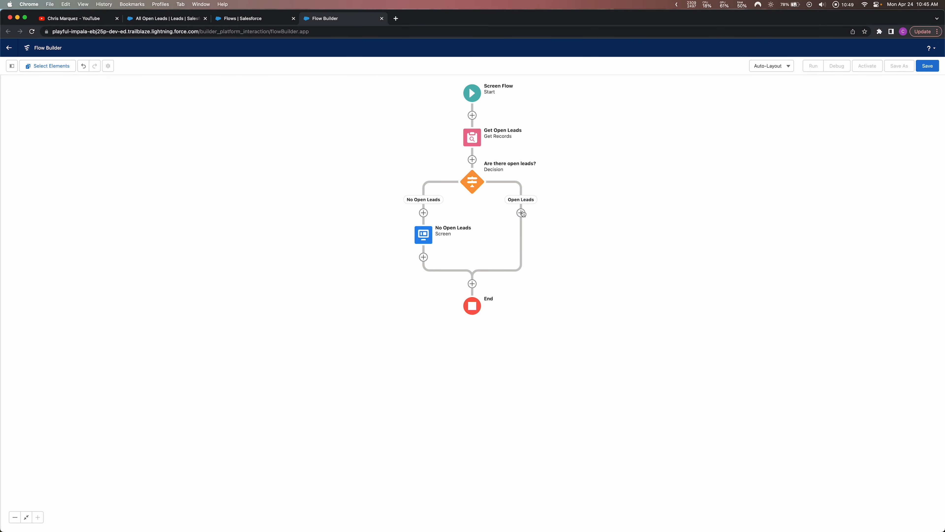
pyautogui.click(520, 213)
pyautogui.click(495, 279)
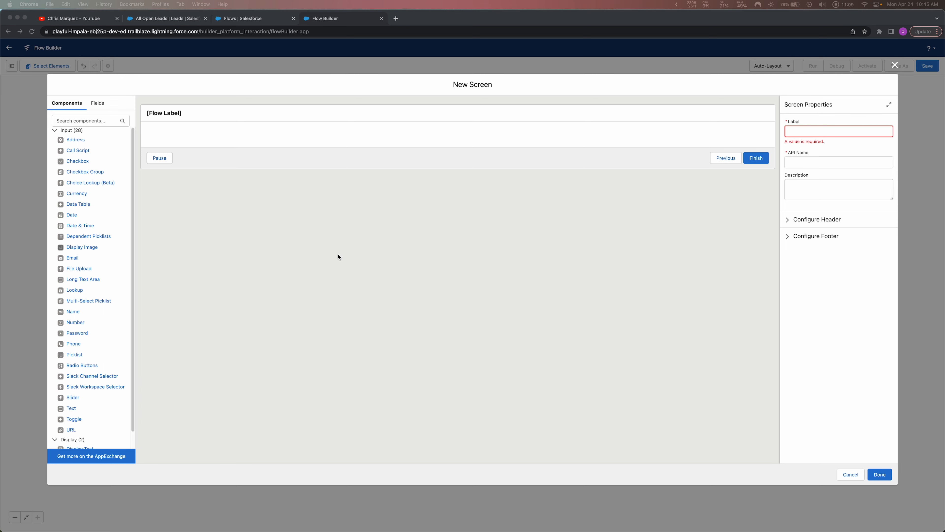
# - Add a Data Table component to the screen with the API name Data_Table_Open_Leads
pyautogui.click(308, 217)
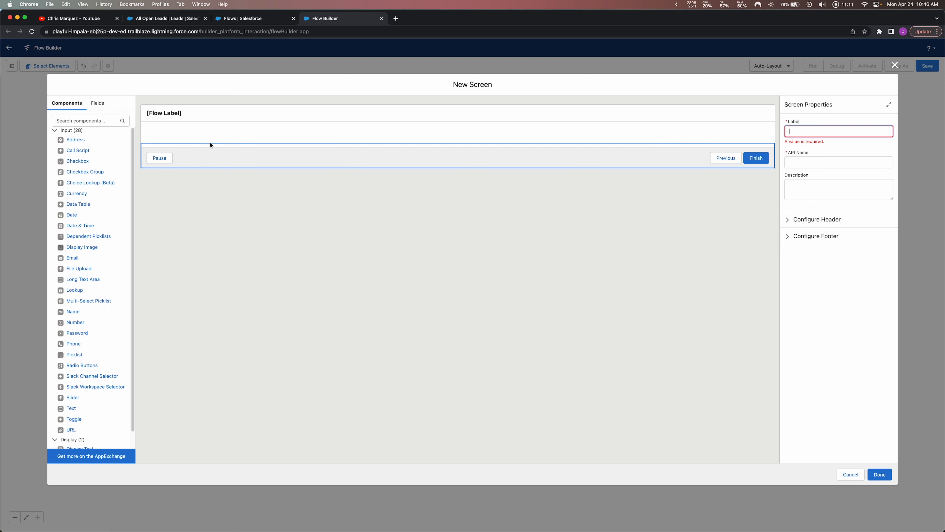
pyautogui.scroll(-1, 106, 201)
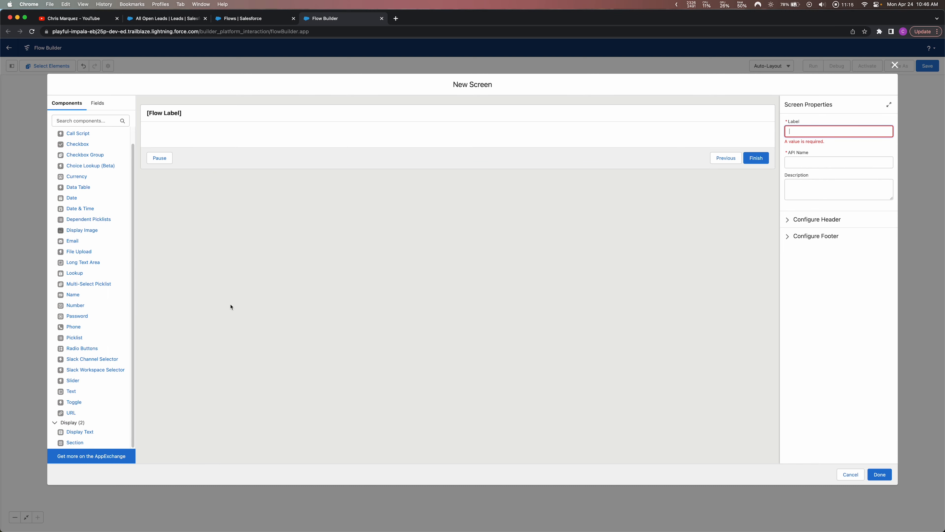
pyautogui.scroll(1, 101, 286)
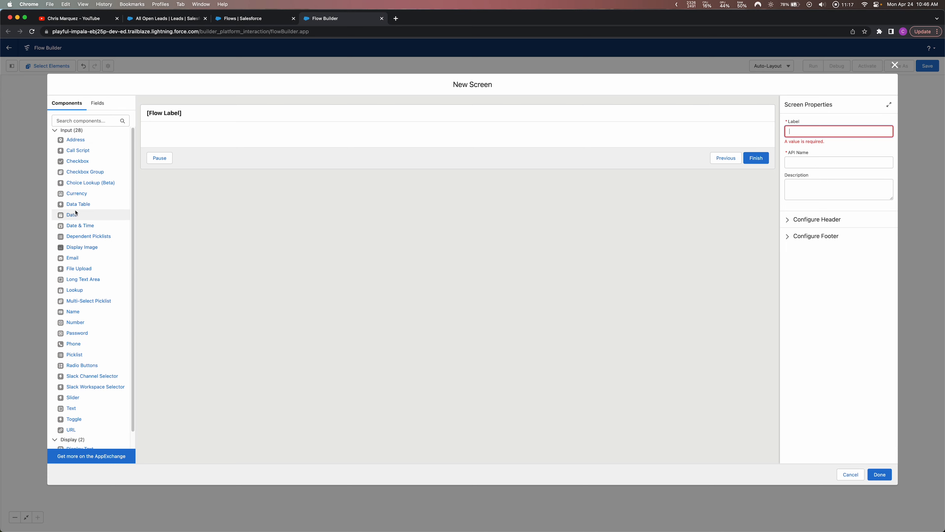
pyautogui.moveTo(73, 206); pyautogui.dragTo(235, 140)
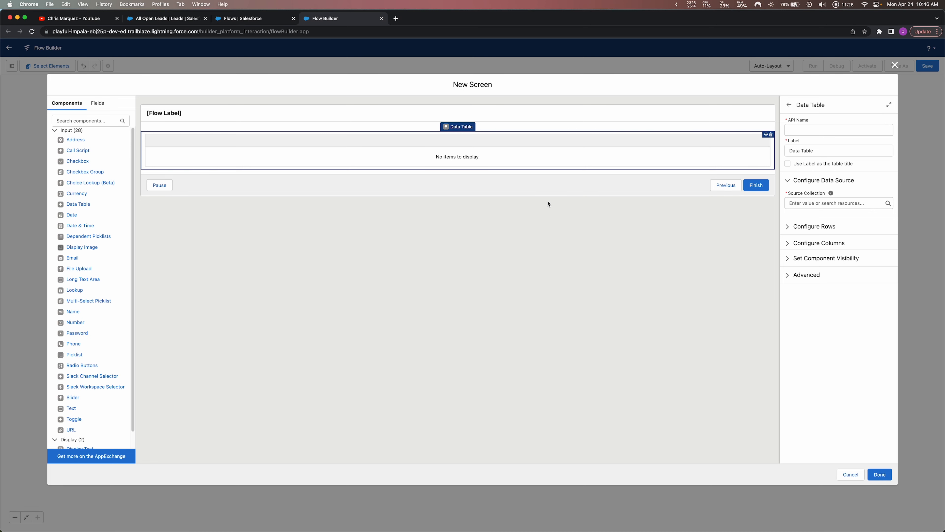
pyautogui.click(809, 126)
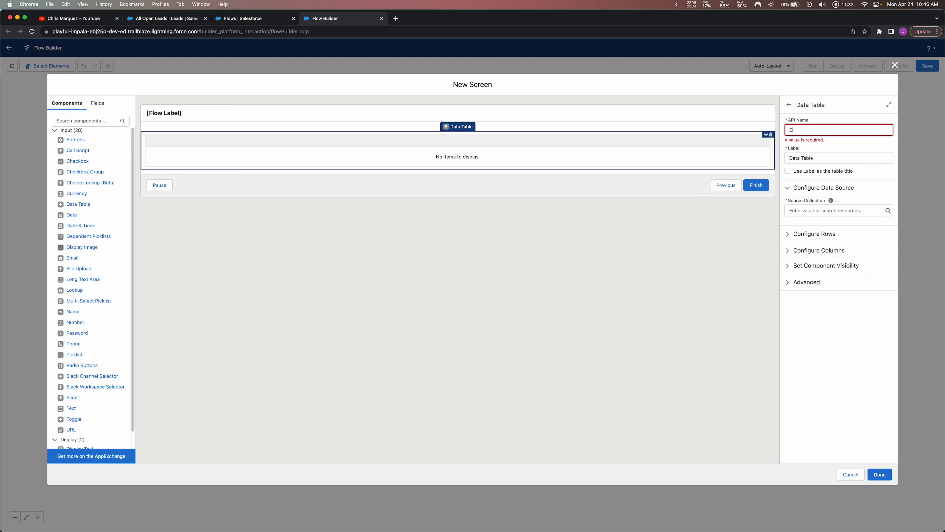
pyautogui.write('Data_Table_Open_Lera')
# - Label the data table "Open - Not Contacted Leads" and use the label as the table title
pyautogui.tripleClick(821, 157)
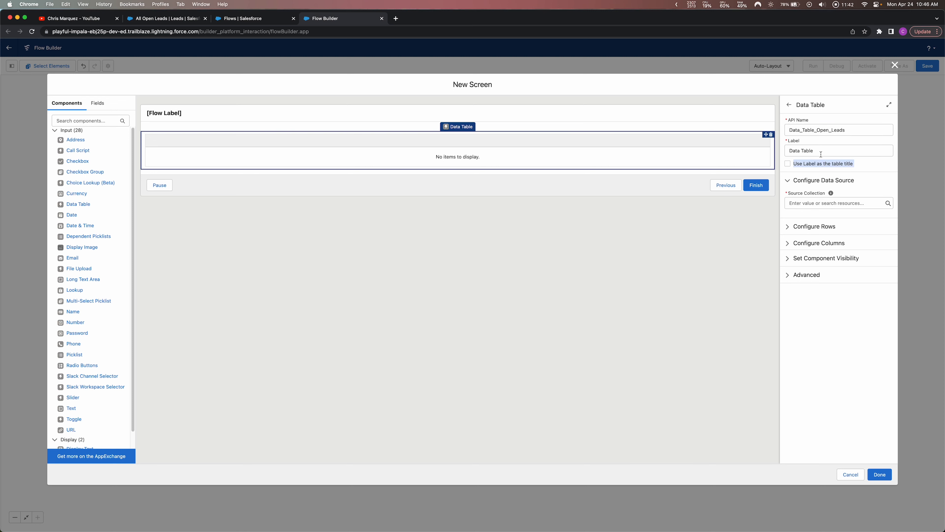
pyautogui.tripleClick(809, 150)
pyautogui.press('BackSpace')
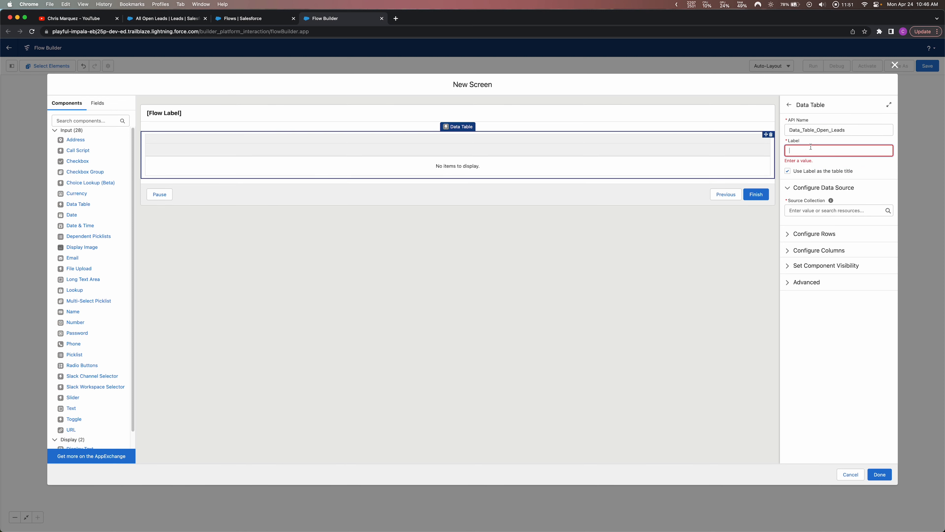
pyautogui.write('Open')
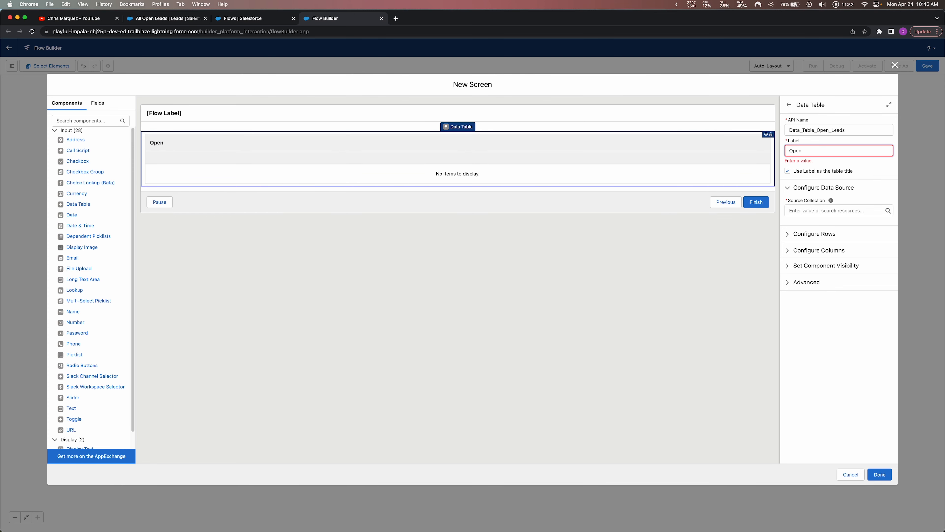
pyautogui.write(' - Not Contacteds')
pyautogui.press('BackSpace')
pyautogui.press('BackSpace')
pyautogui.write('Leads')
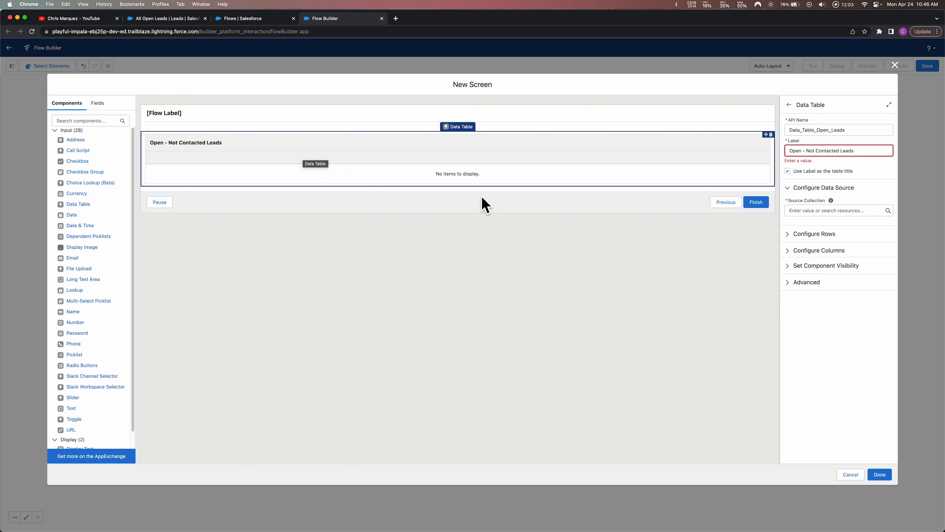
pyautogui.click(847, 314)
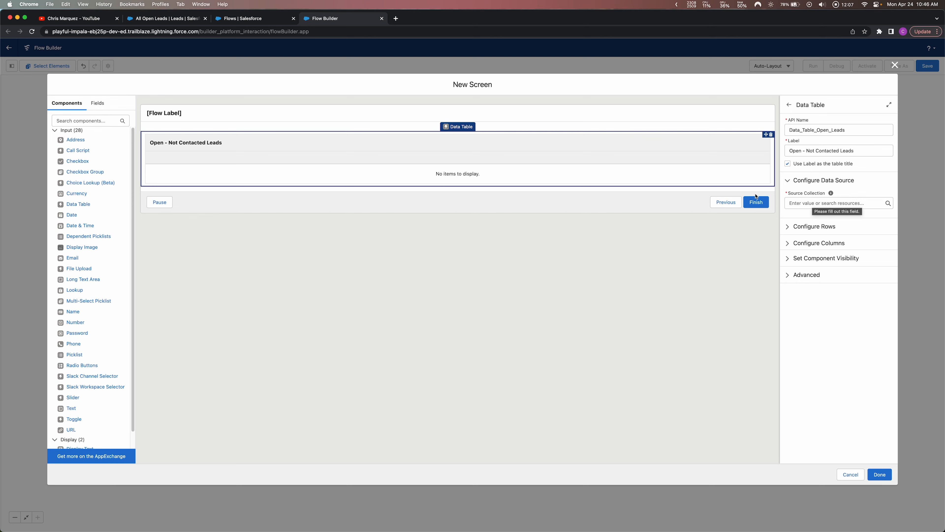
# - Set the data table's source collection to Leads from Get_Open_Leads and open its row configuration
pyautogui.click(825, 204)
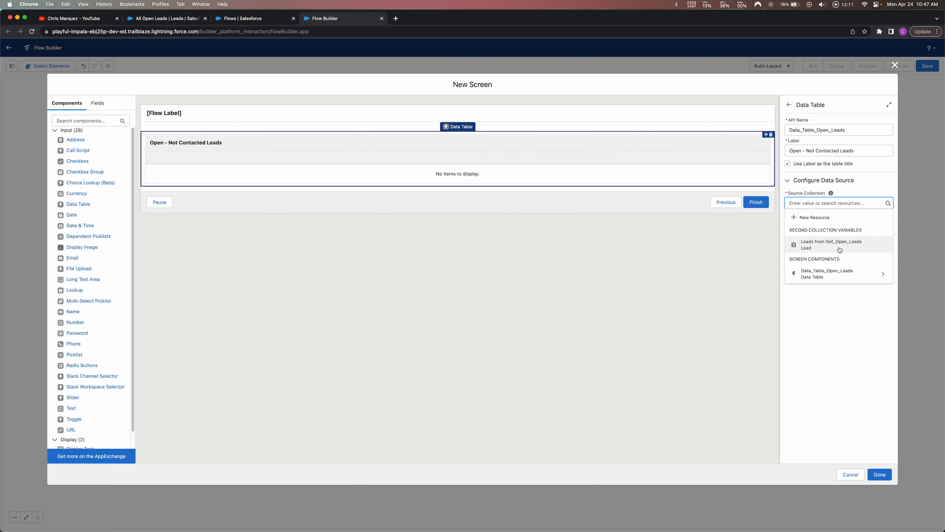
pyautogui.click(827, 245)
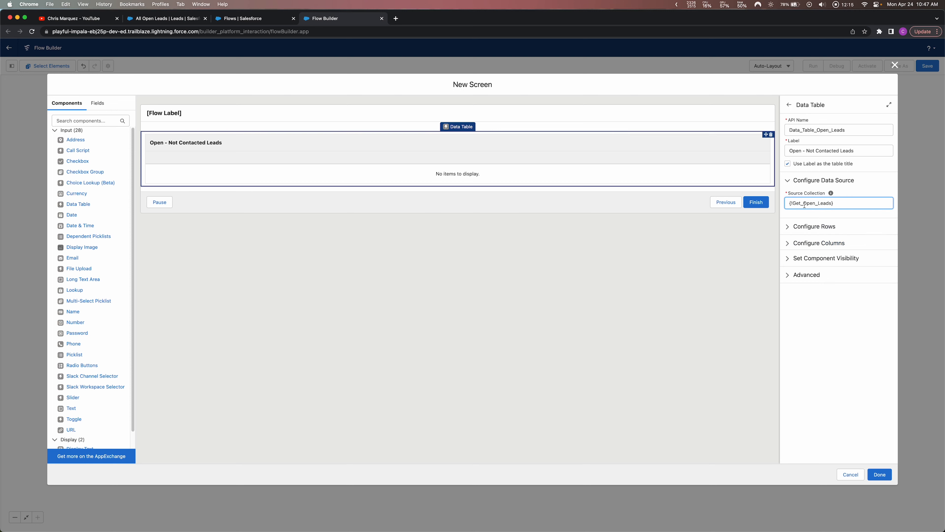
pyautogui.click(845, 342)
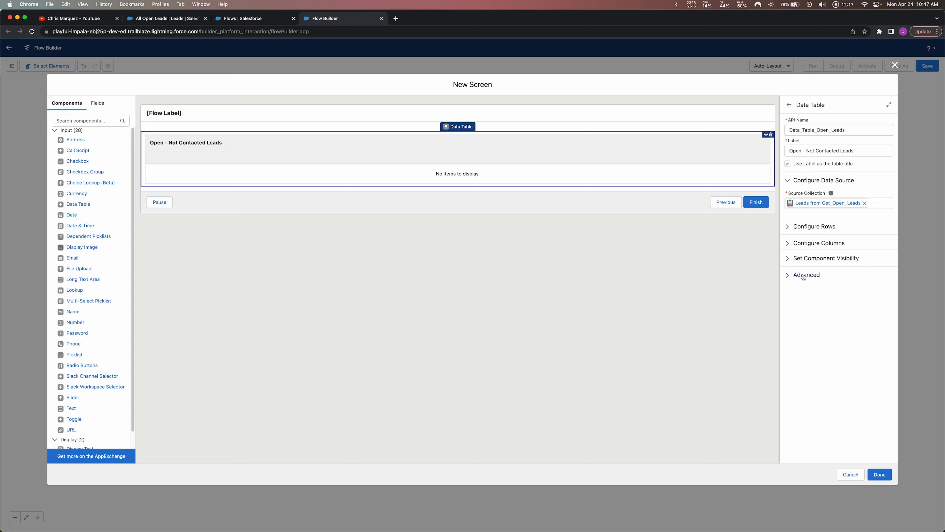
pyautogui.click(792, 228)
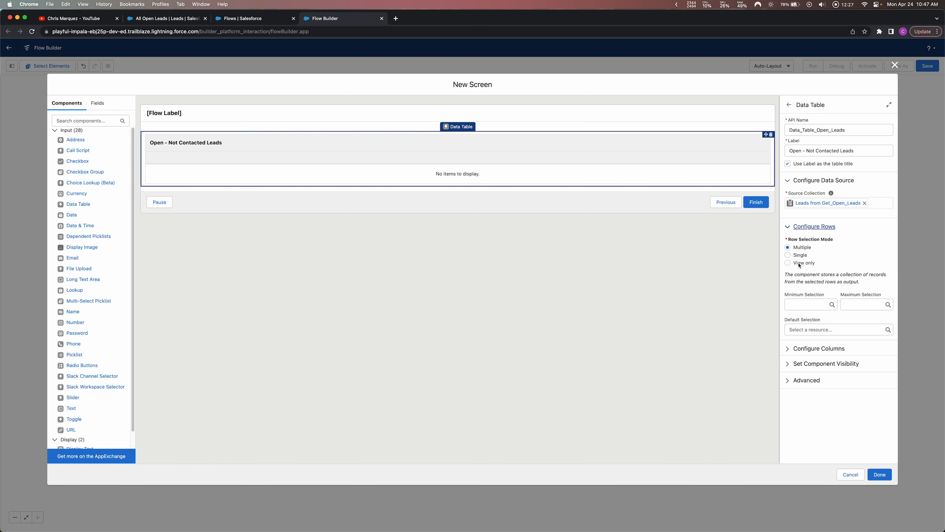
# - Switch to the All Open Leads list, select the leads in rows 2 to 5 as a multiple-selection example, and return to Flow Builder
pyautogui.click(166, 18)
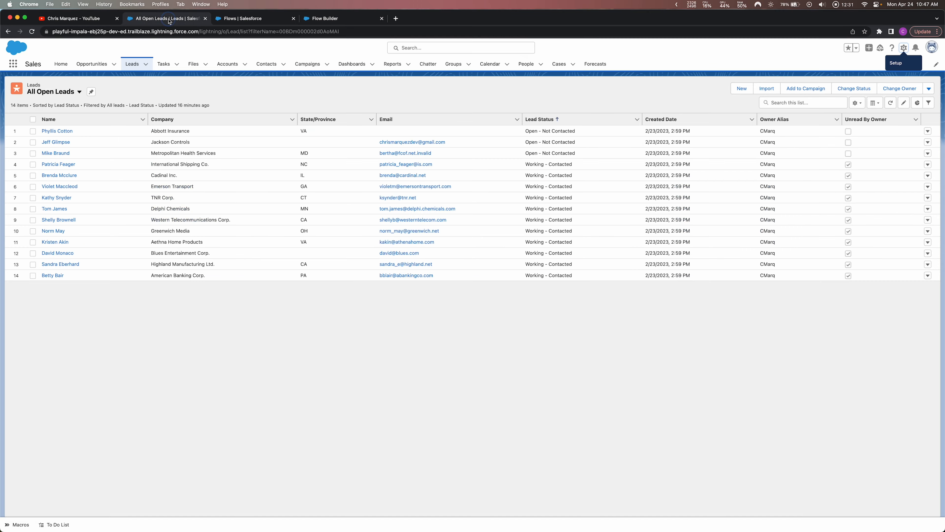
pyautogui.click(32, 142)
pyautogui.click(33, 153)
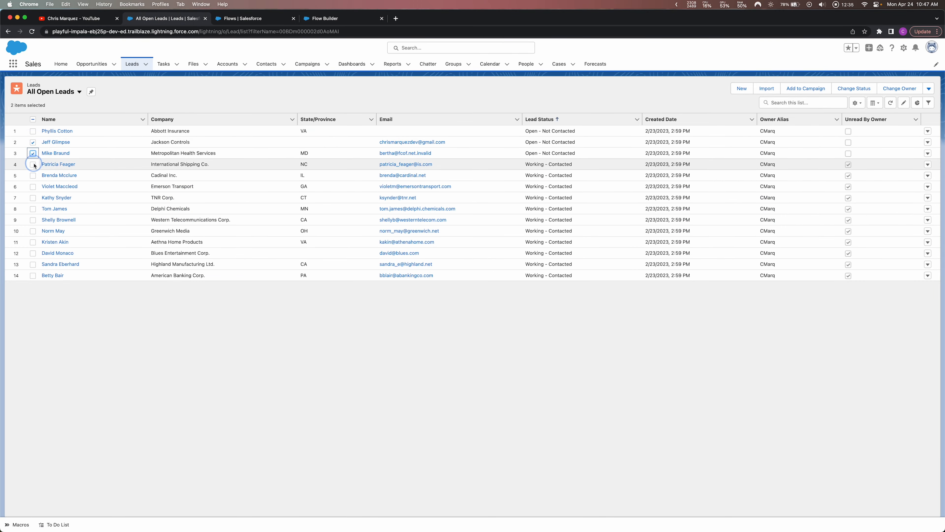
pyautogui.click(33, 164)
pyautogui.click(33, 175)
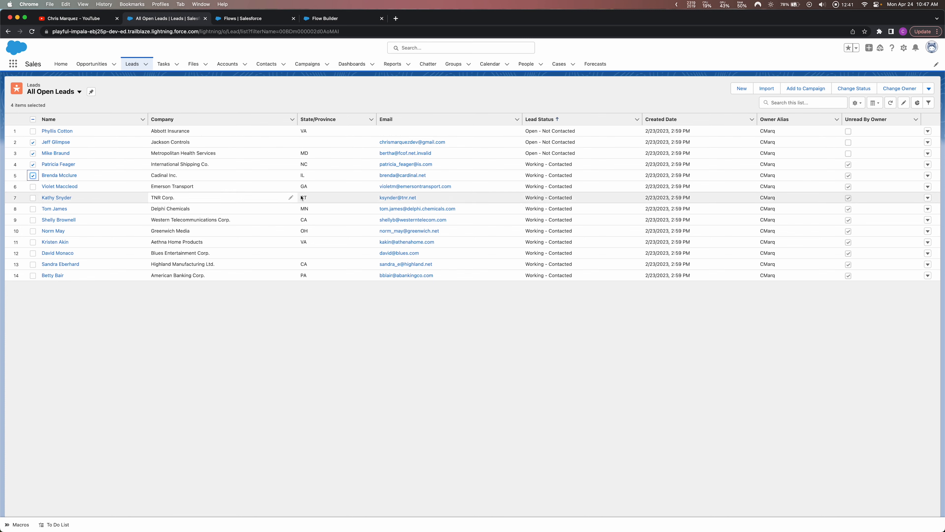
pyautogui.click(319, 18)
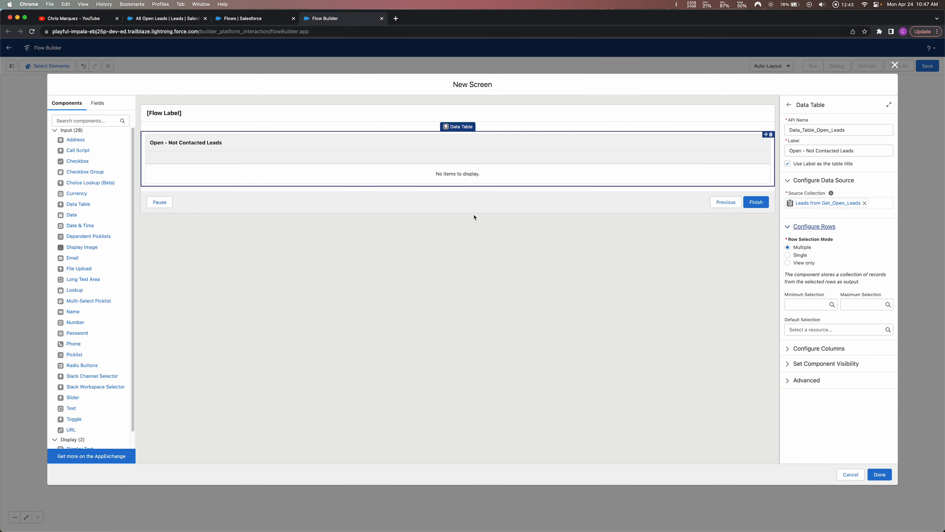
# - Set the data table's row selection mode to View only and add the lead's Full Name (Name field) as the first column
pyautogui.click(787, 263)
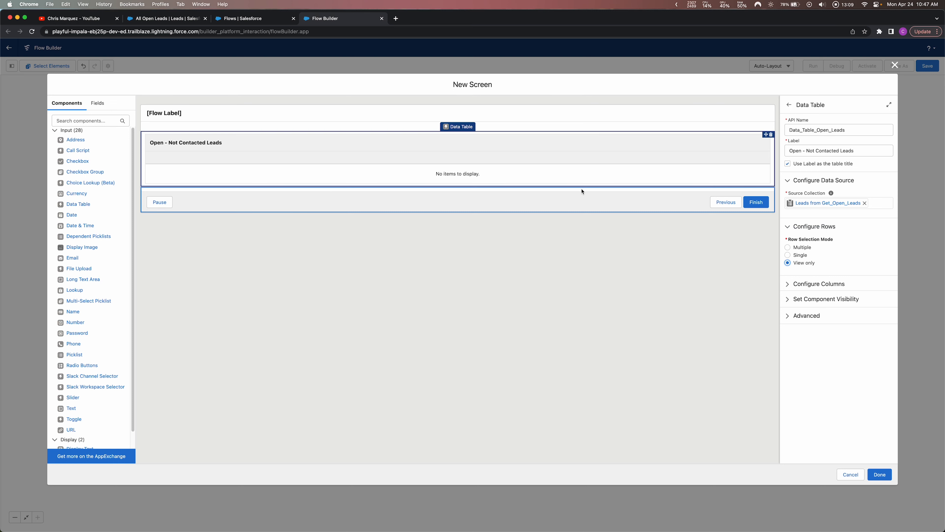
pyautogui.click(819, 284)
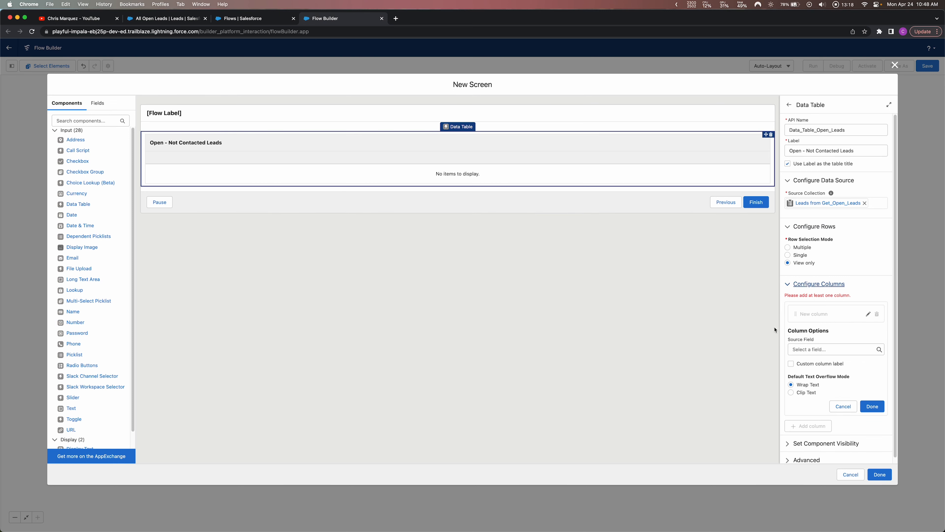
pyautogui.scroll(-1, 805, 294)
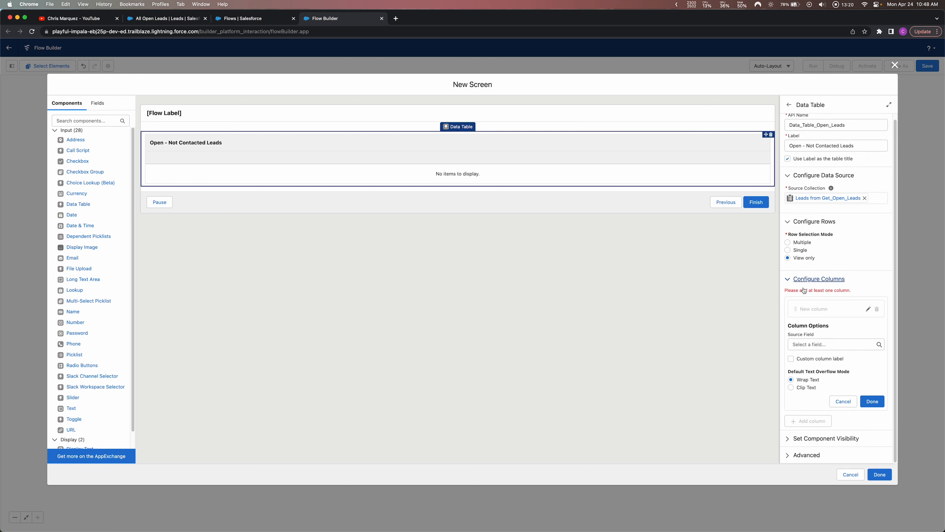
pyautogui.click(817, 310)
pyautogui.click(813, 343)
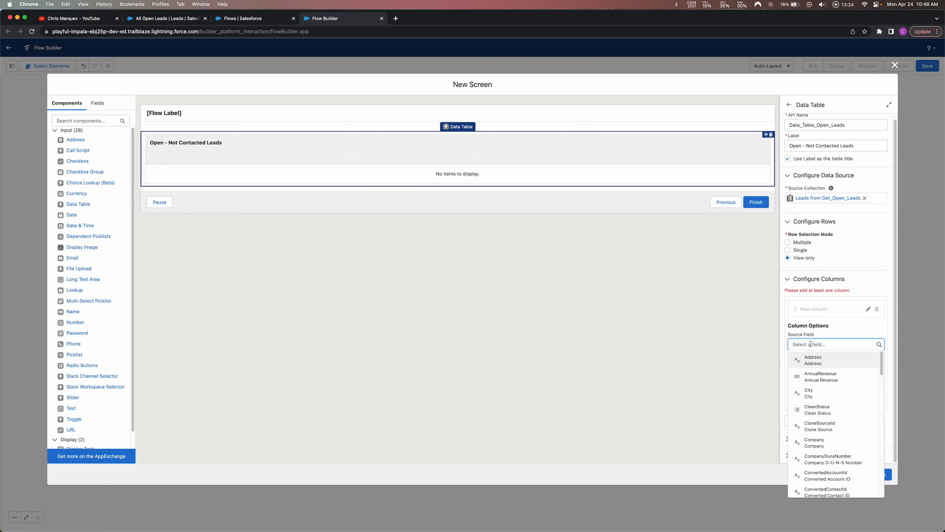
pyautogui.write('full')
pyautogui.click(815, 359)
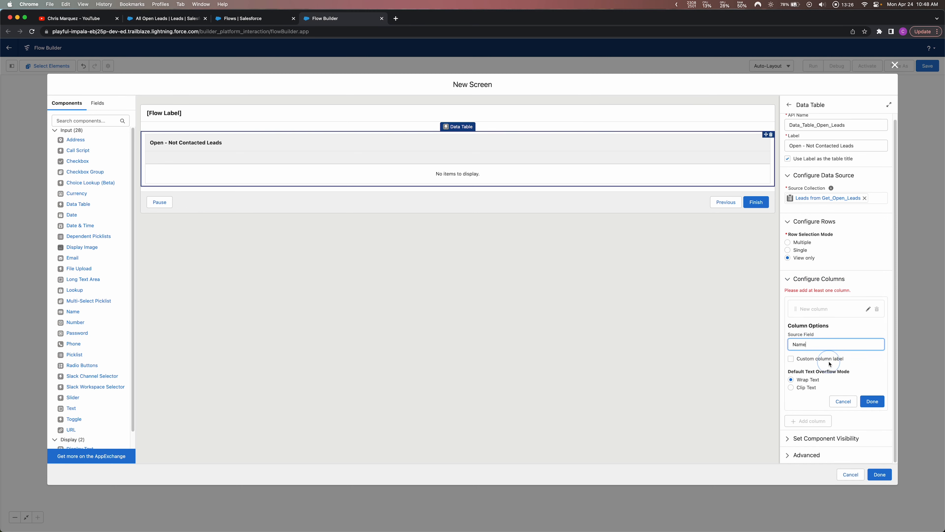
pyautogui.click(872, 401)
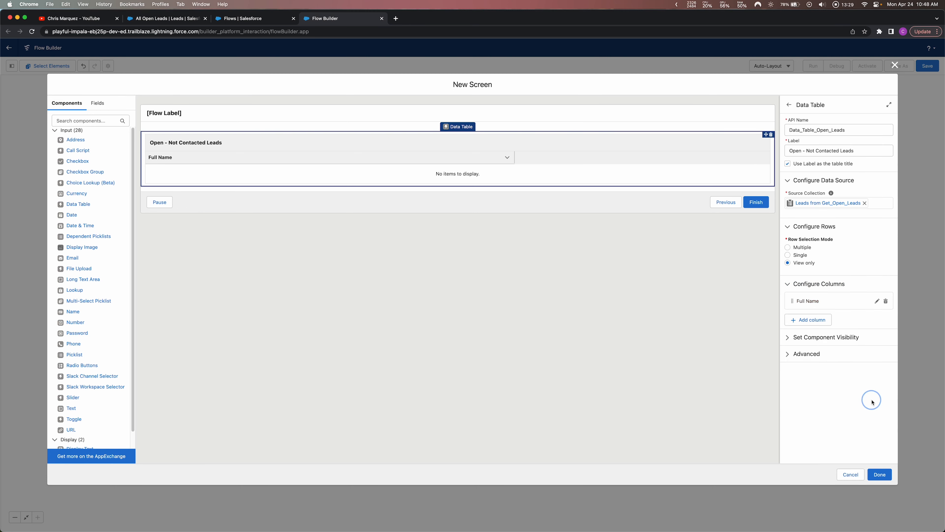
# - Add a second column to the data table with Company as its source field
pyautogui.click(800, 320)
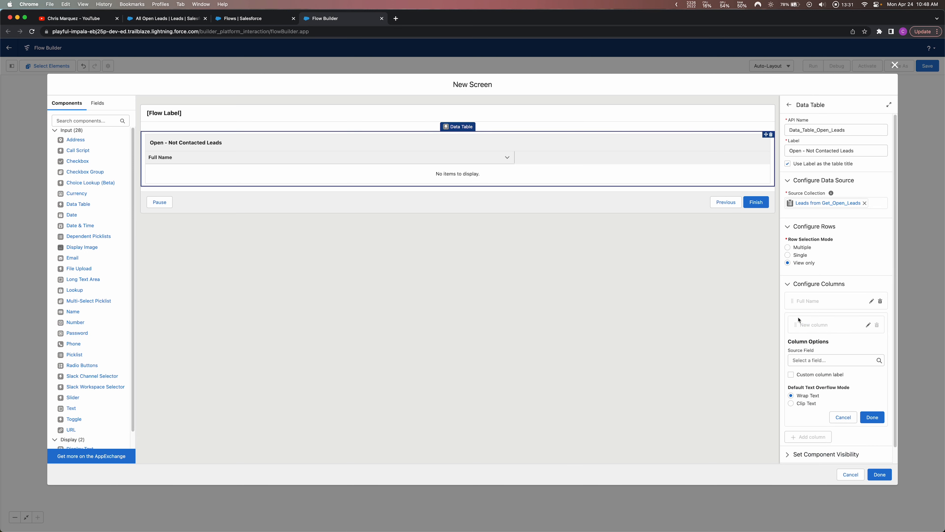
pyautogui.click(815, 360)
pyautogui.write('comp')
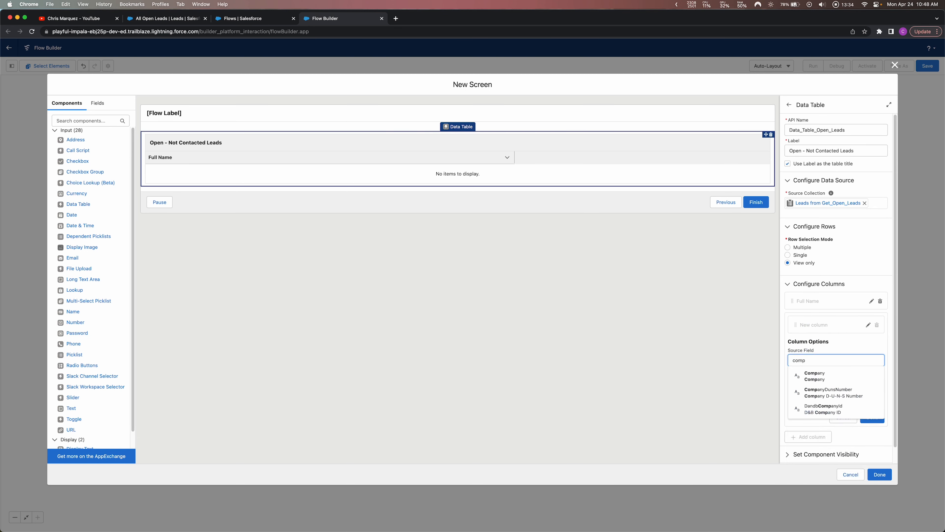
pyautogui.click(815, 375)
pyautogui.click(872, 416)
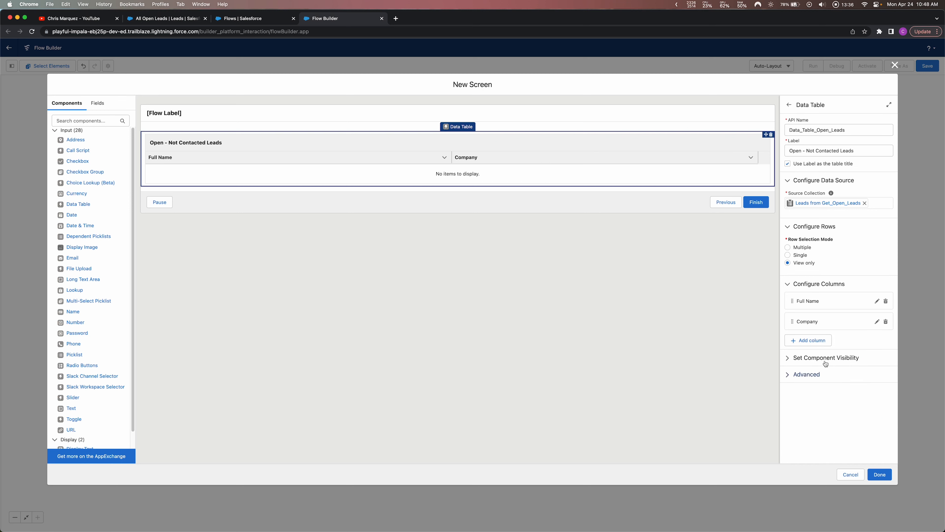
# - Add a third column to the data table with Annual Revenue as its source field
pyautogui.click(813, 340)
pyautogui.click(824, 378)
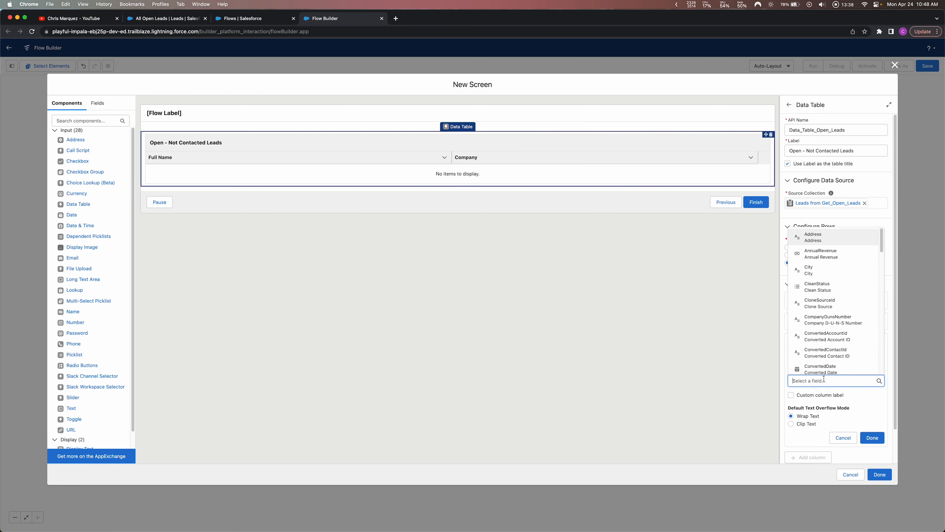
pyautogui.write('ana')
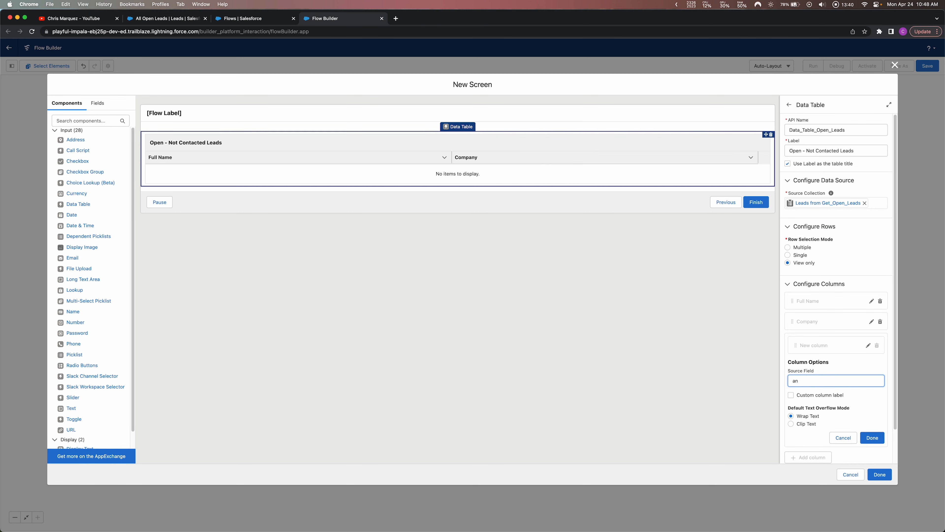
pyautogui.click(814, 393)
pyautogui.click(873, 437)
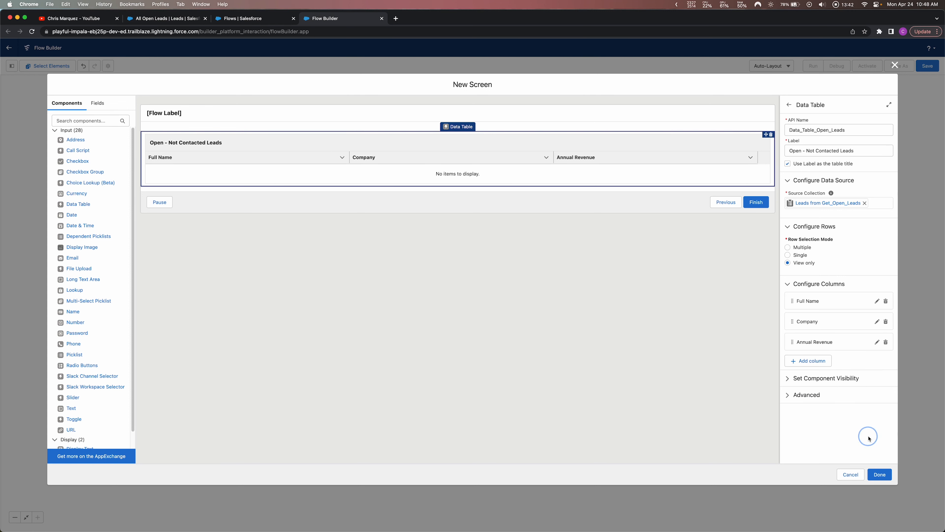
# - Add a fourth column to the data table with Email as its source field
pyautogui.click(808, 360)
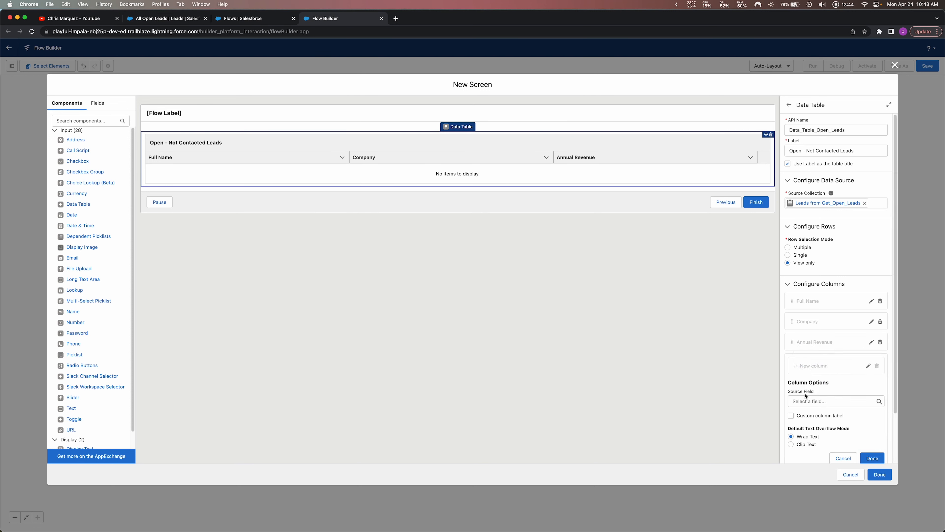
pyautogui.click(813, 401)
pyautogui.write('email')
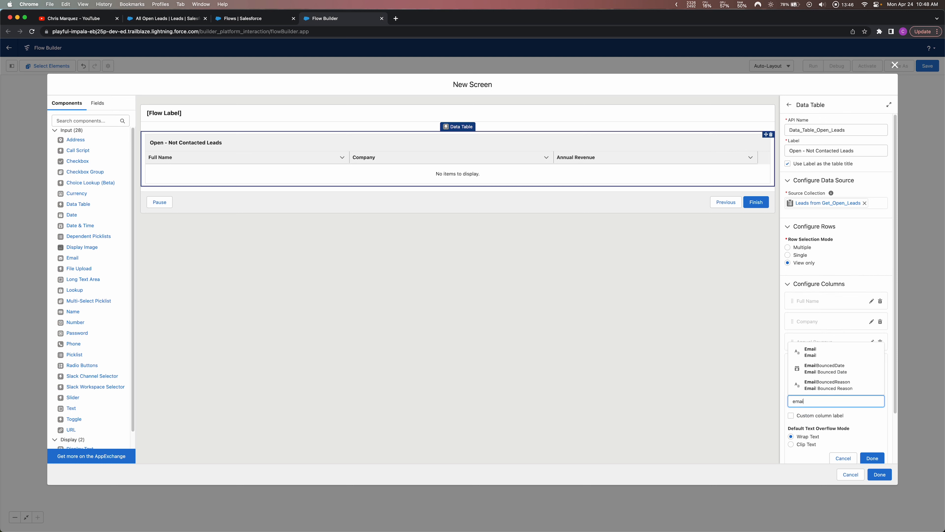
pyautogui.click(821, 353)
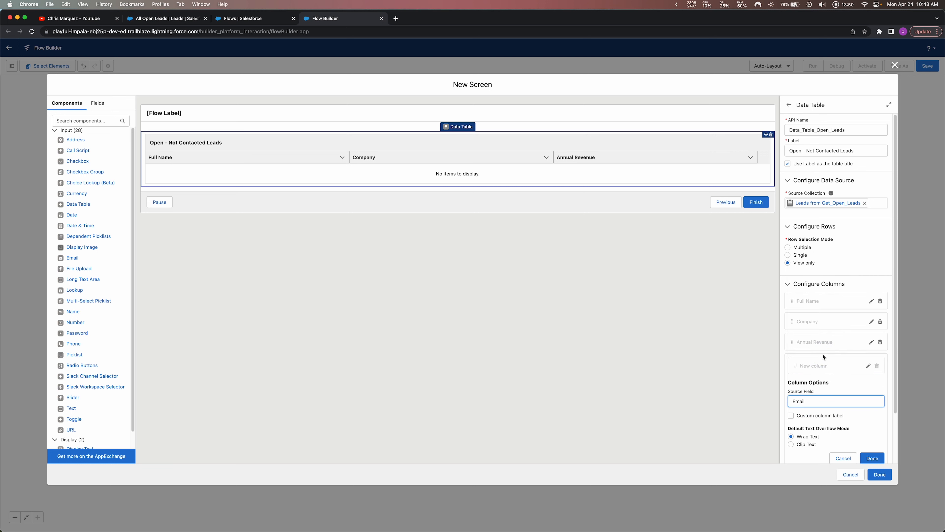
pyautogui.scroll(-2, 824, 357)
pyautogui.click(872, 400)
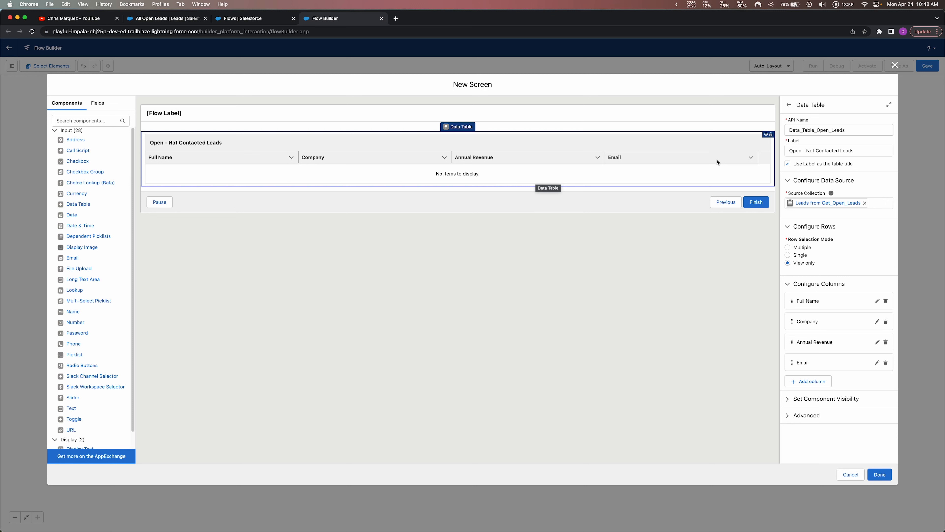
# - Examine the data table's component visibility and advanced settings
pyautogui.click(788, 400)
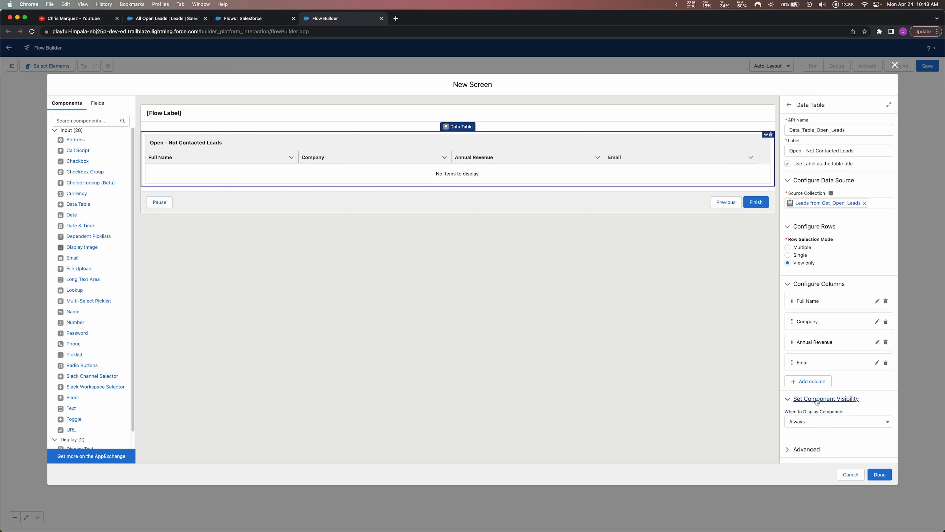
pyautogui.click(789, 399)
pyautogui.click(789, 415)
pyautogui.scroll(-3, 820, 390)
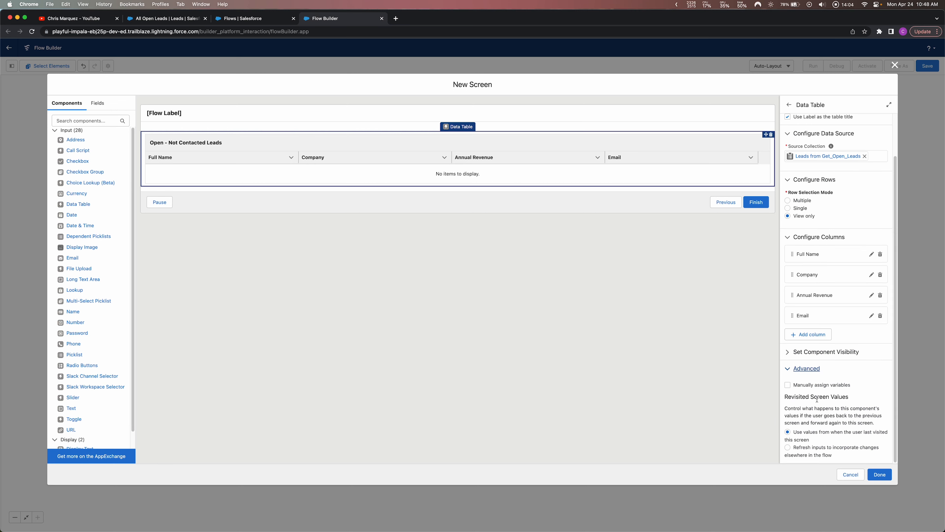
pyautogui.click(788, 369)
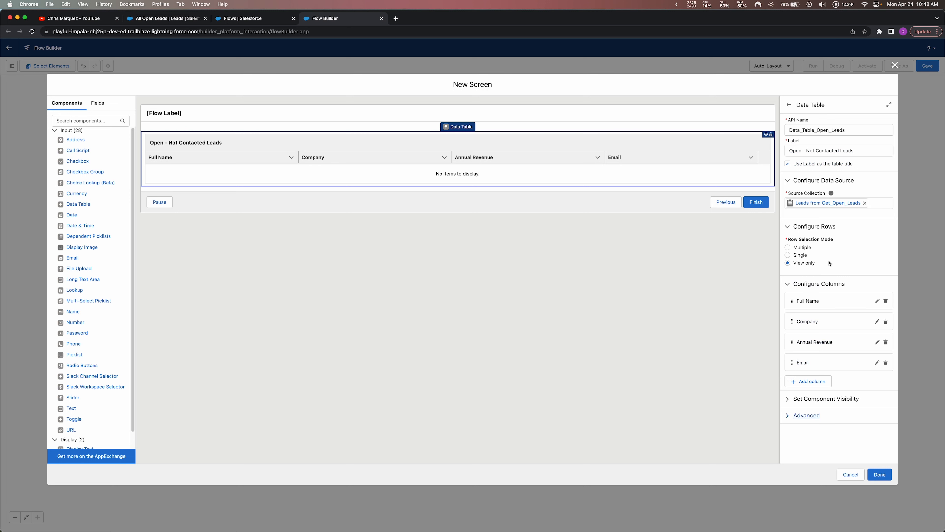
# - Configure the screen footer with the custom Next or Finish label "Send Emails" and hide the Previous and Pause buttons
pyautogui.click(573, 283)
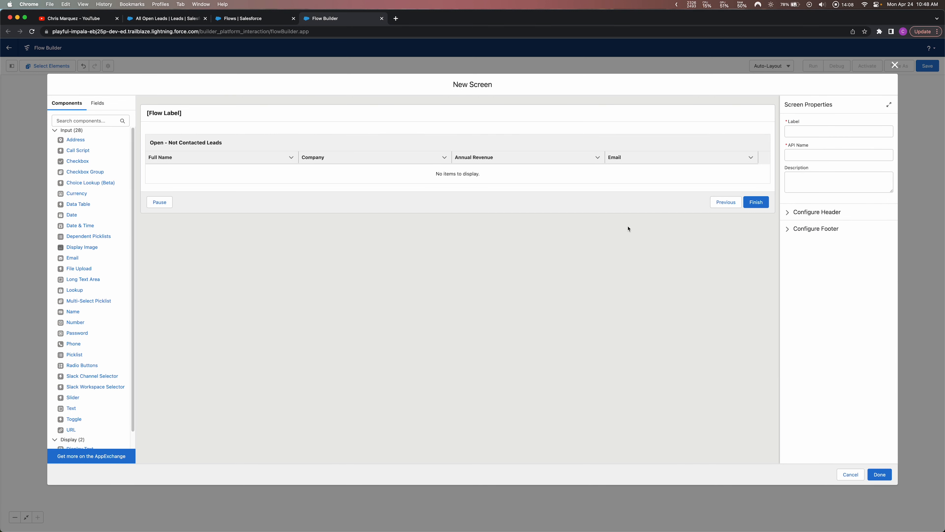
pyautogui.click(600, 208)
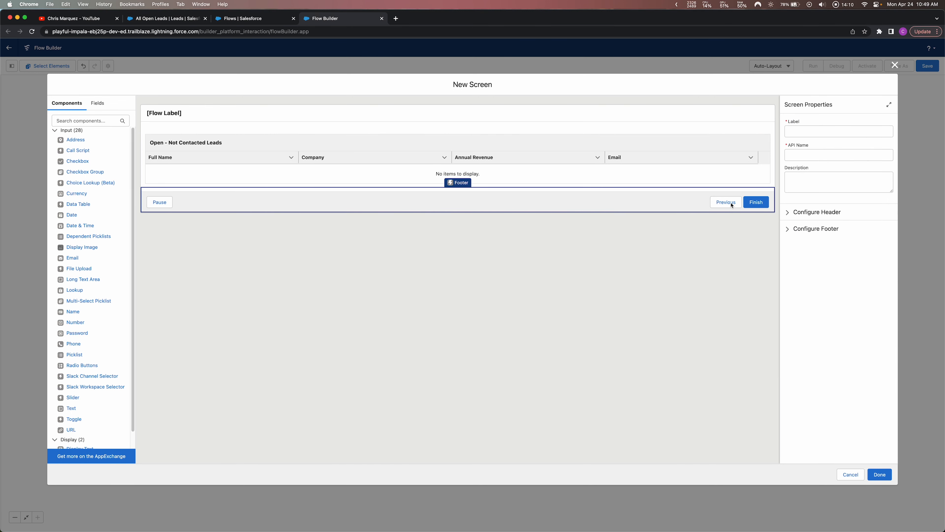
pyautogui.click(789, 228)
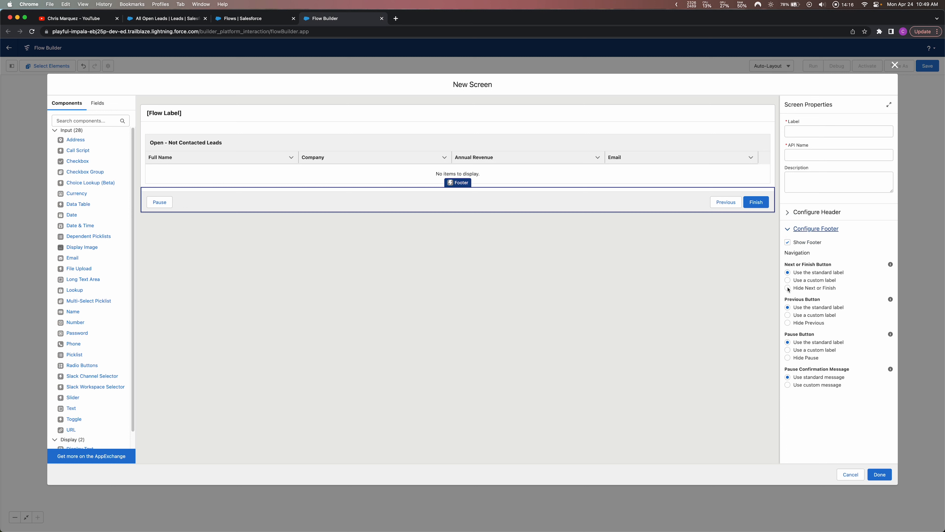
pyautogui.click(788, 288)
pyautogui.click(788, 280)
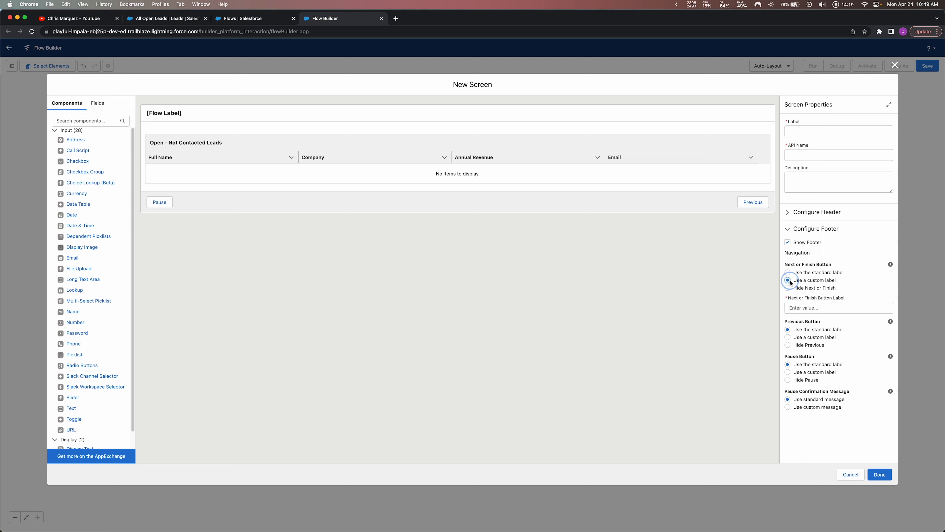
pyautogui.click(816, 307)
pyautogui.write('Send ')
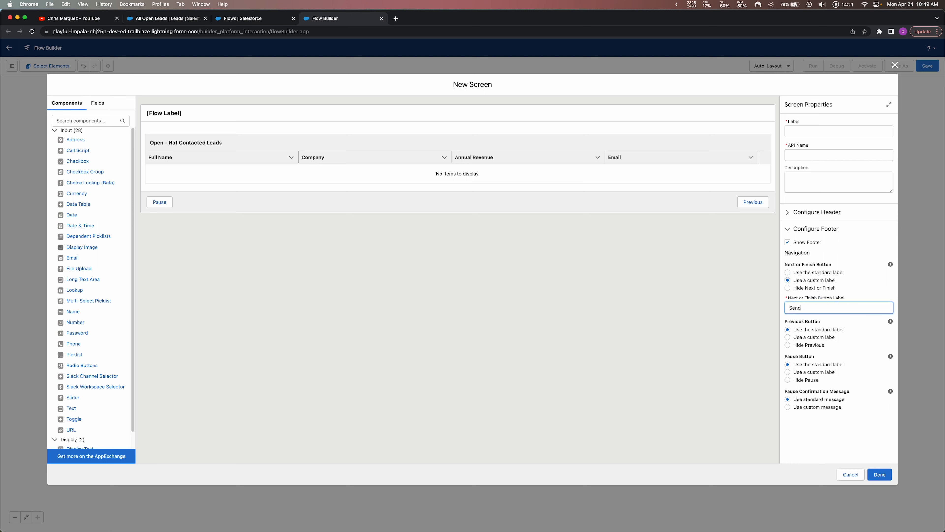
pyautogui.write('Emails')
pyautogui.click(787, 344)
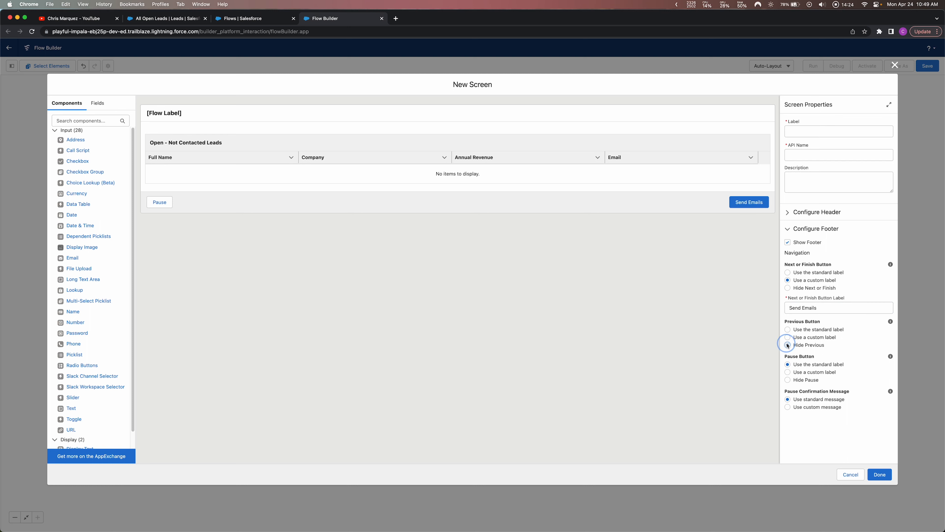
pyautogui.click(787, 379)
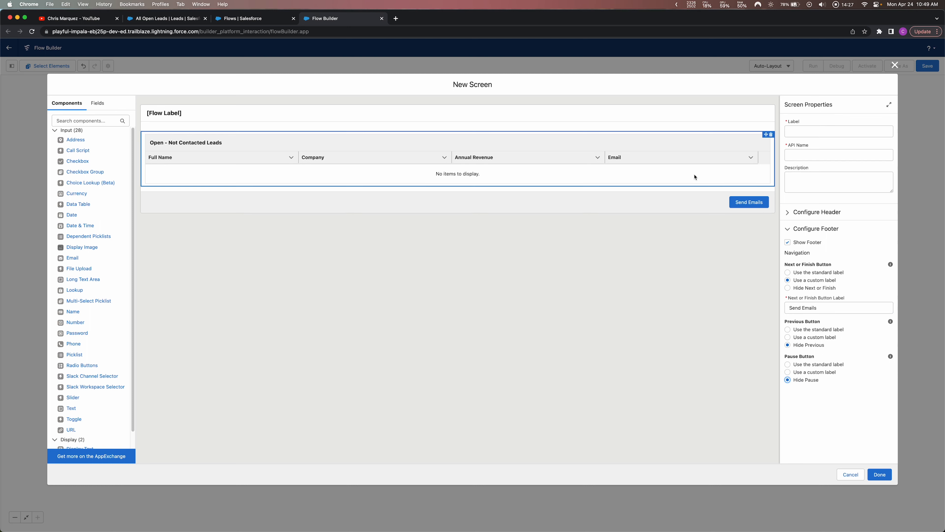
# - Add a Text input component to the screen directly below the data table
pyautogui.click(548, 322)
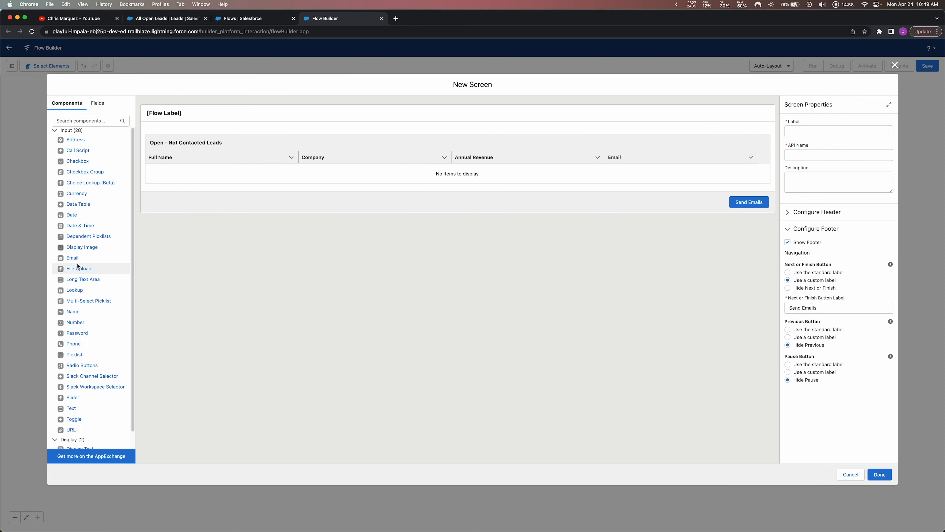
pyautogui.scroll(-1, 88, 277)
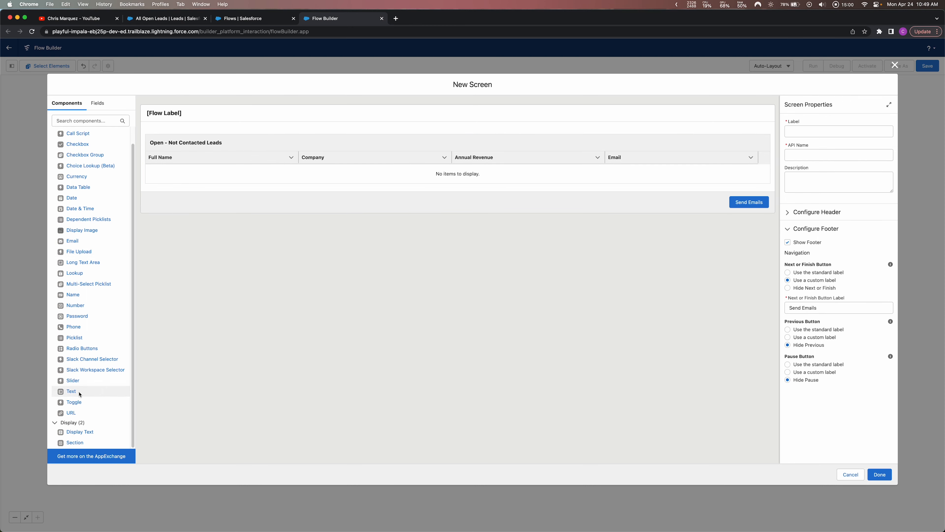
pyautogui.scroll(1, 77, 337)
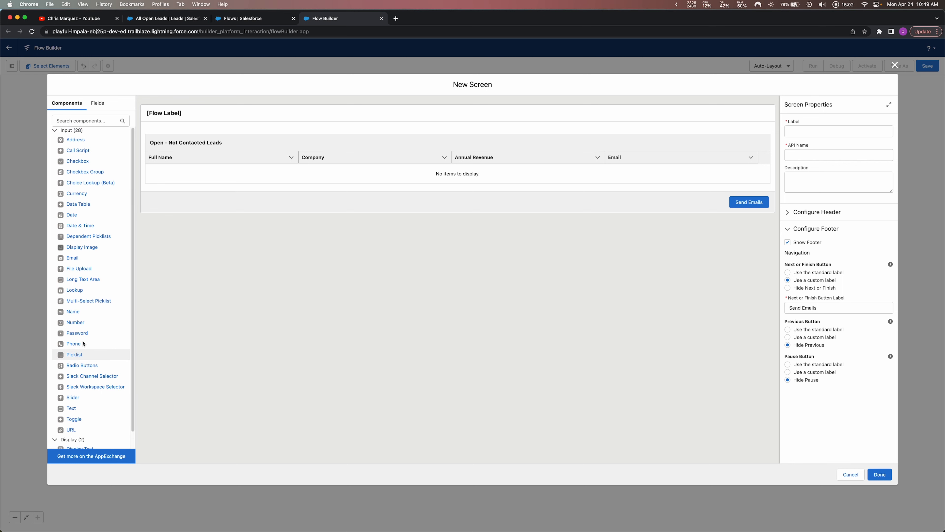
pyautogui.scroll(-1, 75, 353)
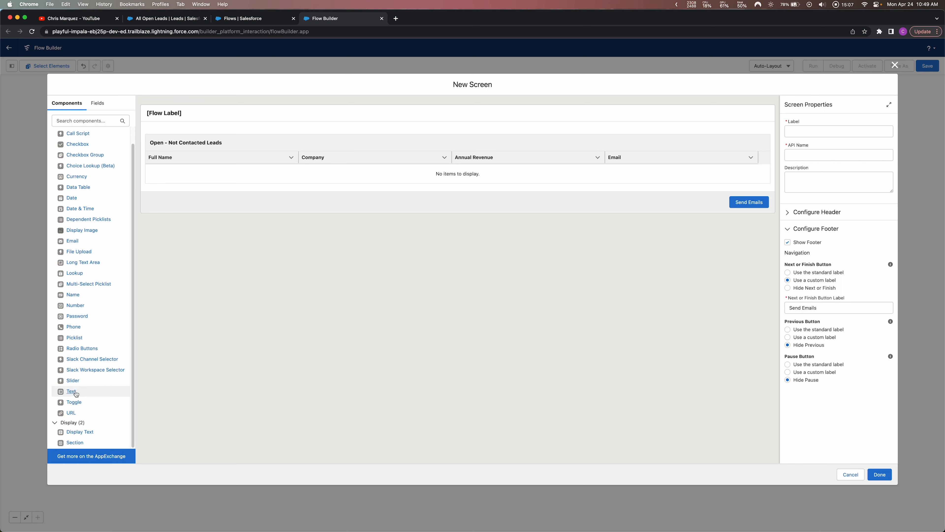
pyautogui.moveTo(71, 391); pyautogui.dragTo(406, 199)
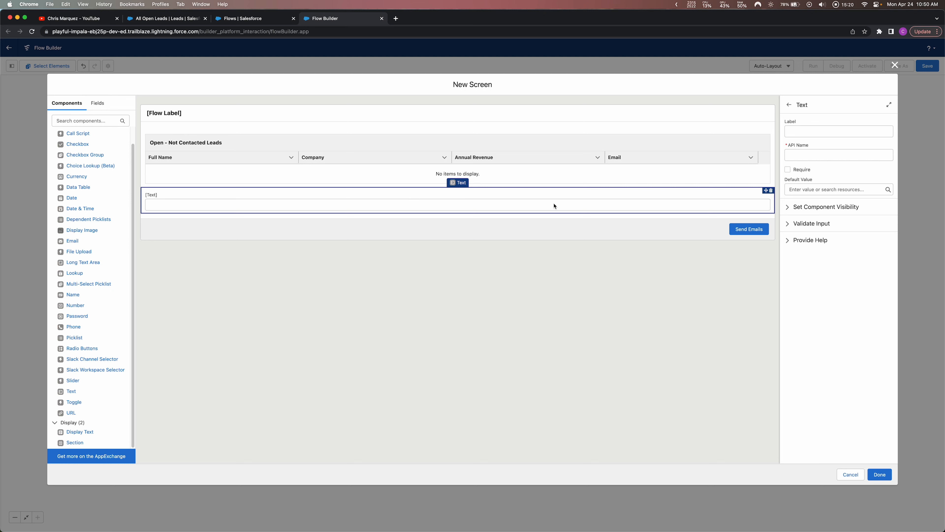
# - Label the new text component "Email Subject", set its API name to Text_Email_Subject, and make it required
pyautogui.click(806, 130)
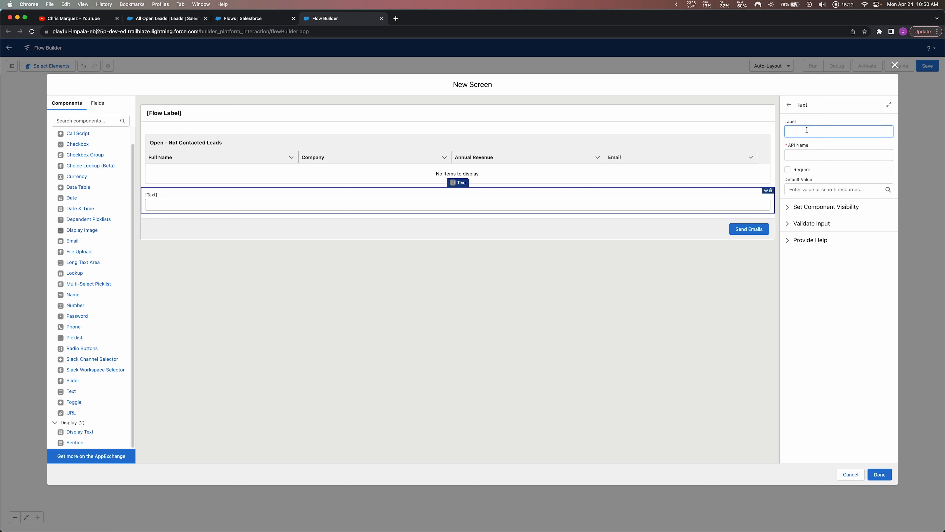
pyautogui.write('Email Subject')
pyautogui.press('Tab')
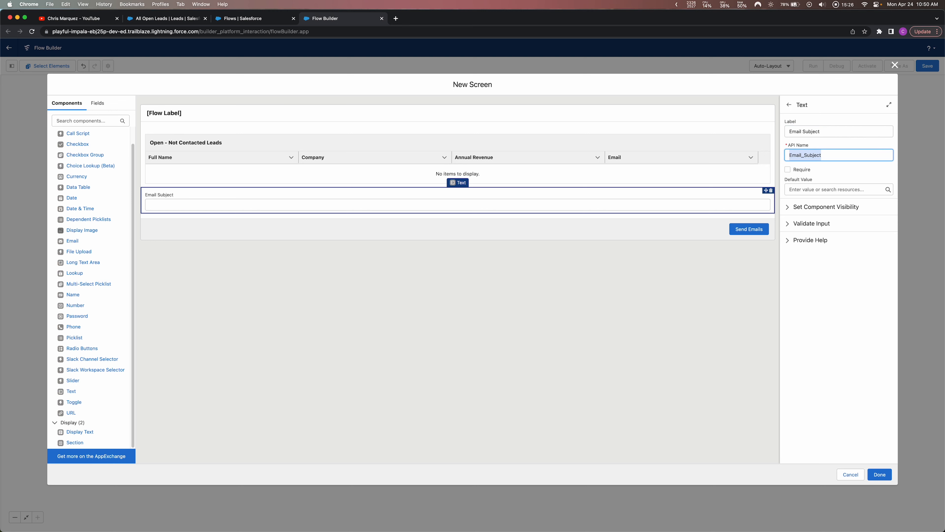
pyautogui.press('Left')
pyautogui.write('Text_')
pyautogui.click(790, 170)
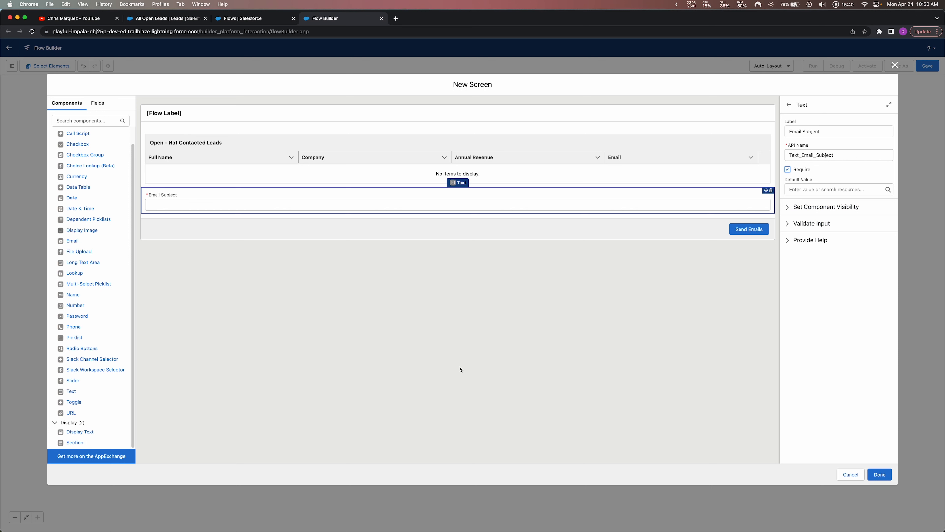
# - Add a Long Text Area component to the screen below the Email Subject field
pyautogui.scroll(2, 114, 381)
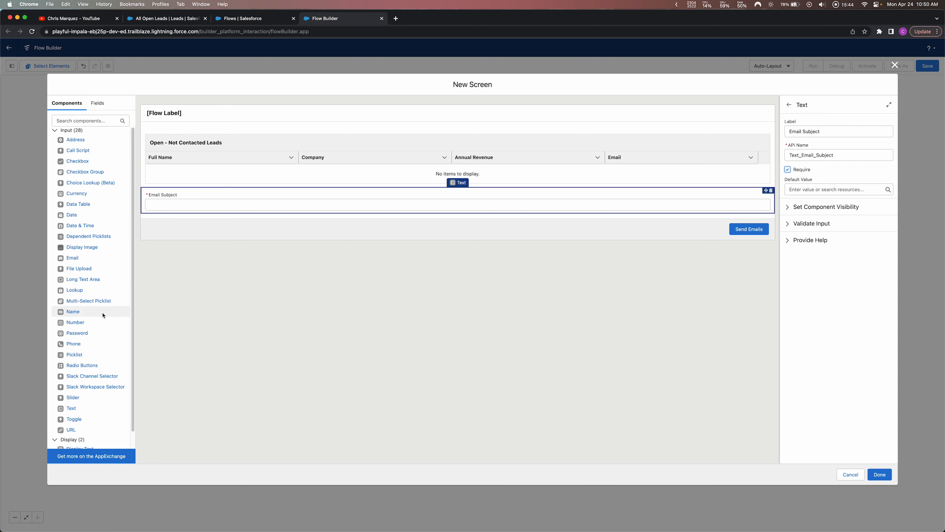
pyautogui.scroll(-1, 103, 315)
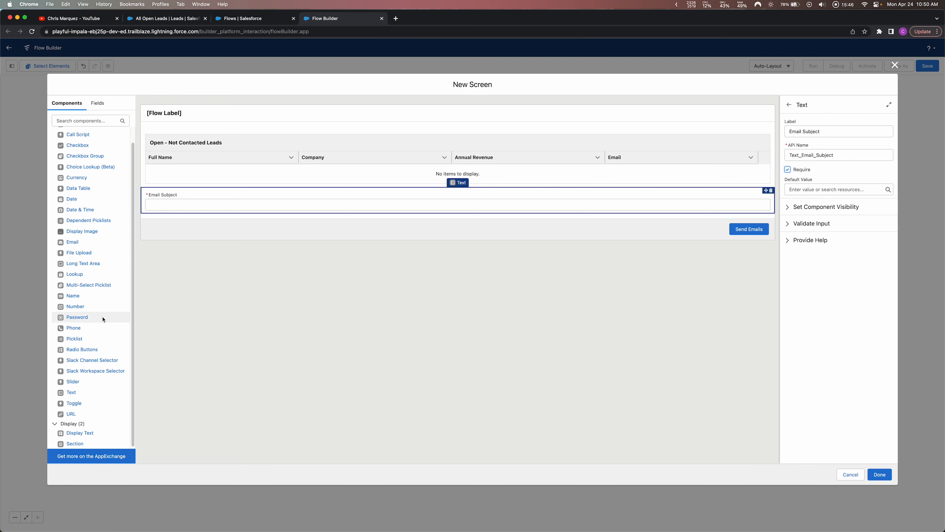
pyautogui.scroll(1, 97, 327)
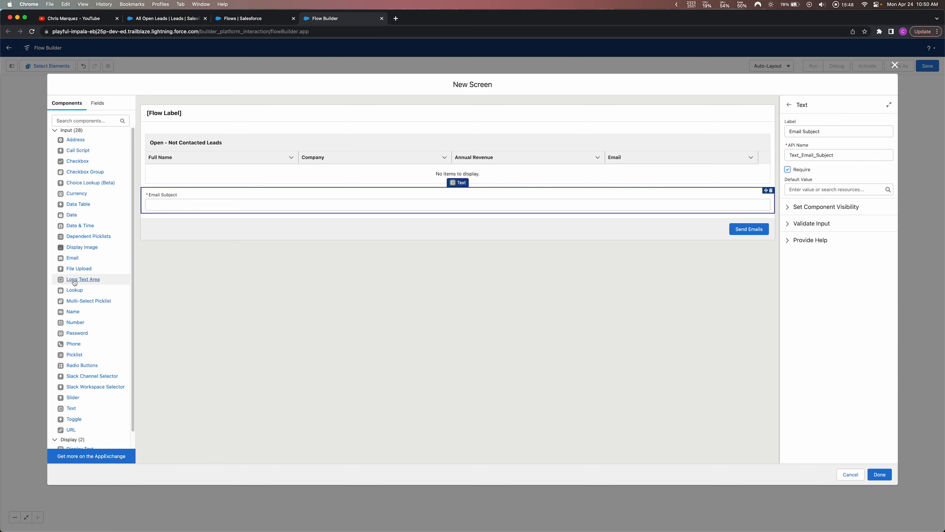
pyautogui.click(74, 280)
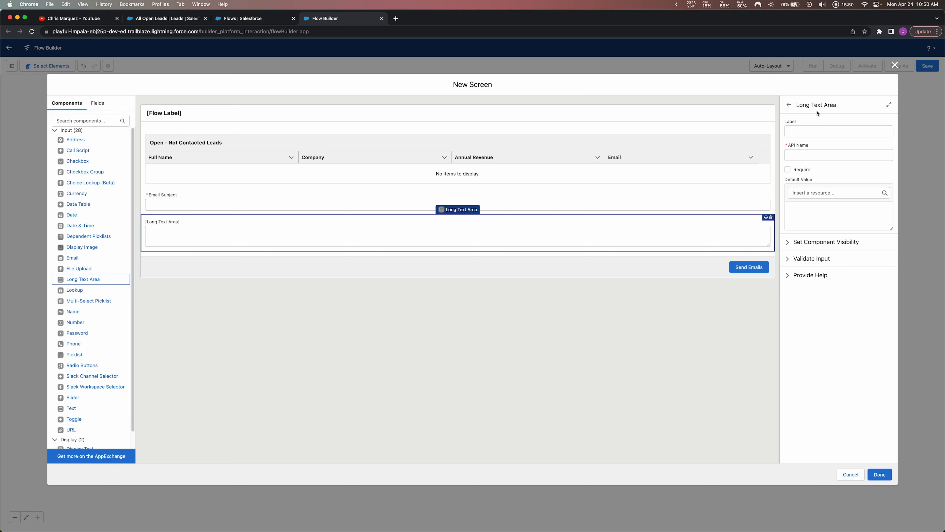
# - Label the long text area "Email Body", set its API name to Long_Text_Area_Email_Body, and make it required
pyautogui.click(814, 131)
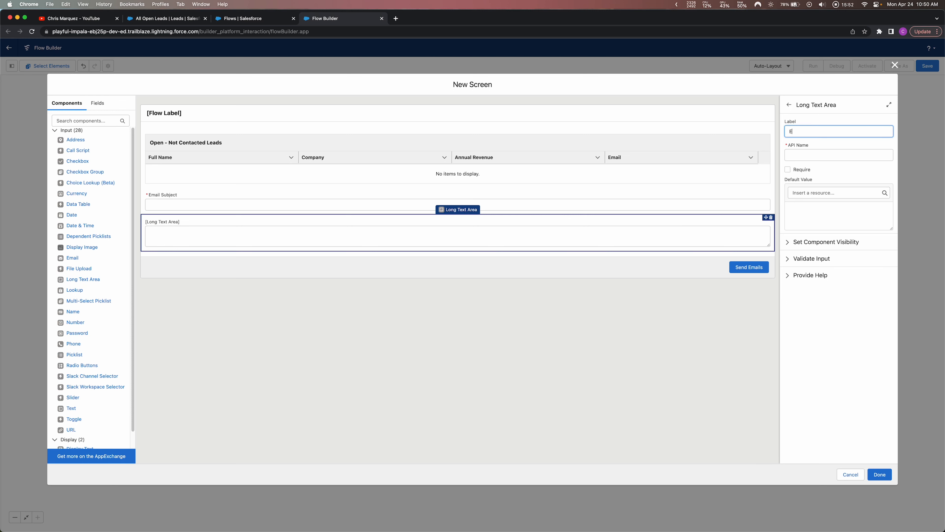
pyautogui.write('Email Body')
pyautogui.press('Tab')
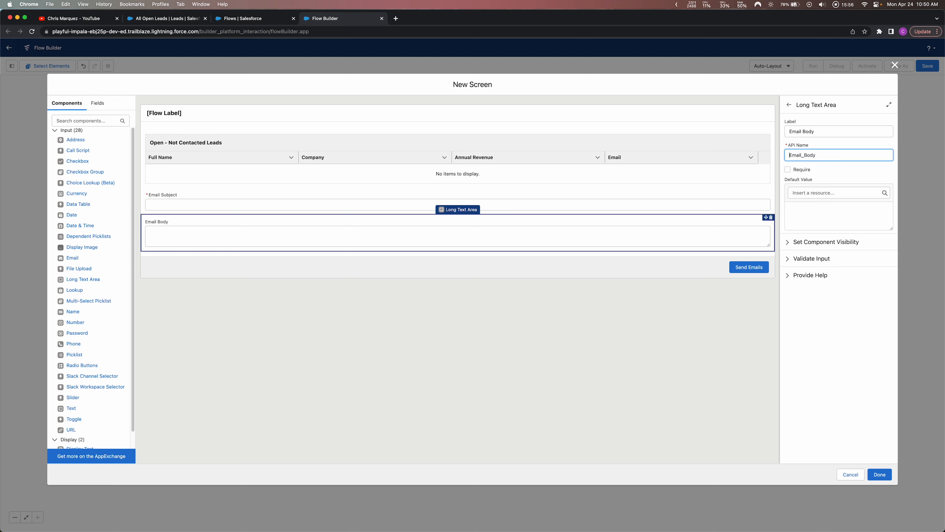
pyautogui.write('Long_Text_')
pyautogui.write('Area_')
pyautogui.click(788, 170)
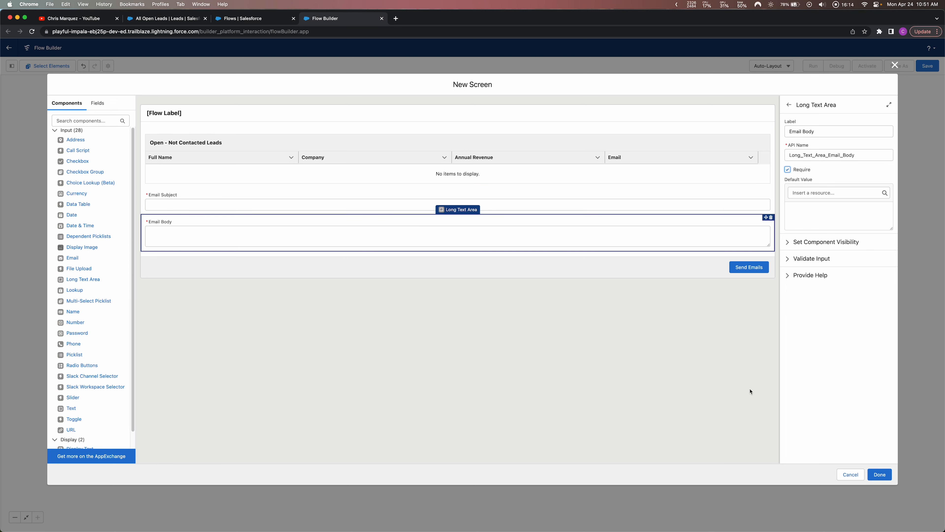
# - Enter Screen_Email_Open_Not_Contacrted_Leads as the screen's label and generate the matching API name in the screen properties
pyautogui.click(880, 474)
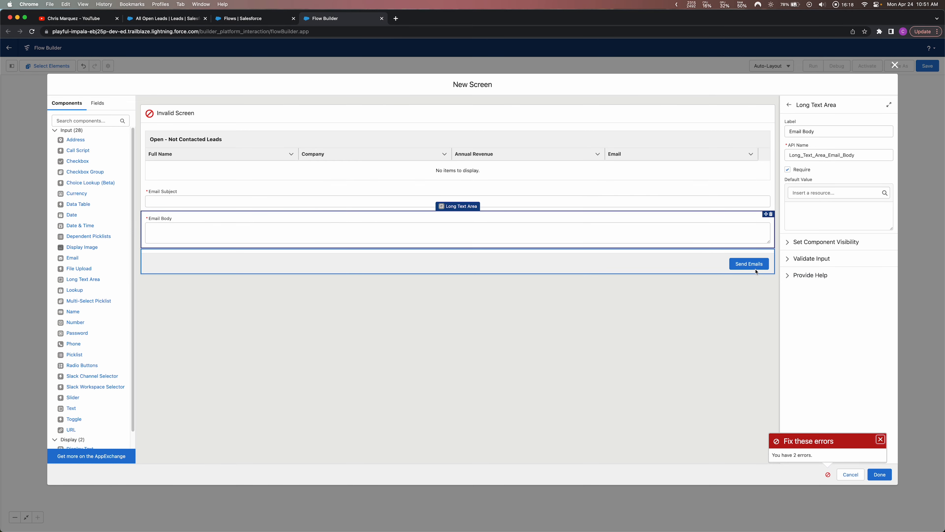
pyautogui.click(432, 119)
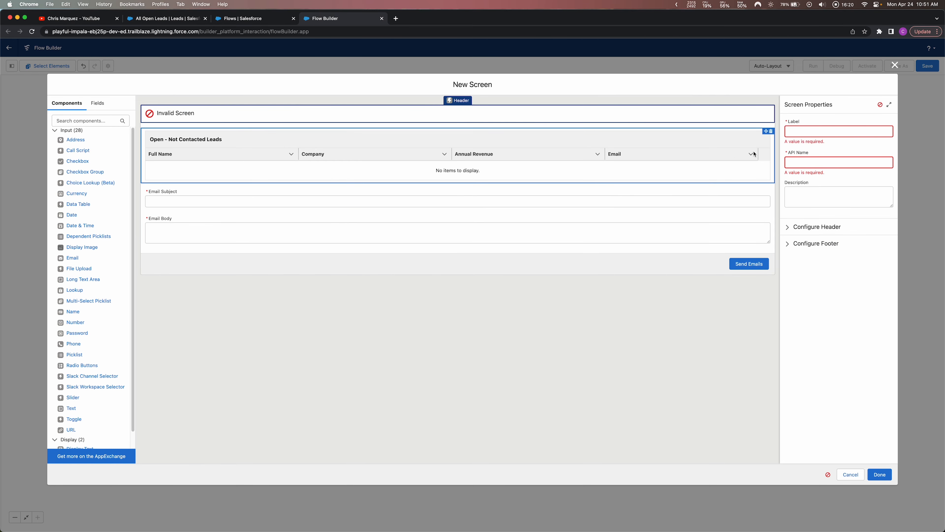
pyautogui.click(808, 135)
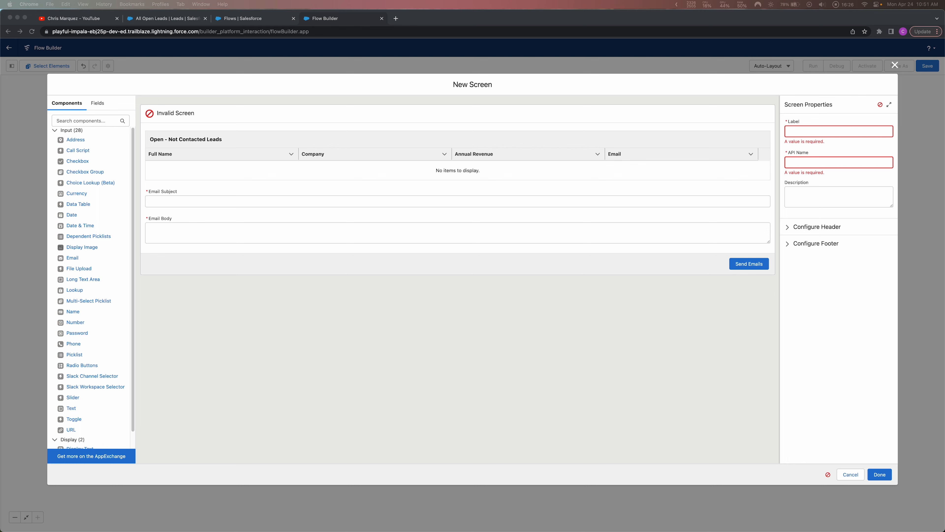
pyautogui.click(799, 135)
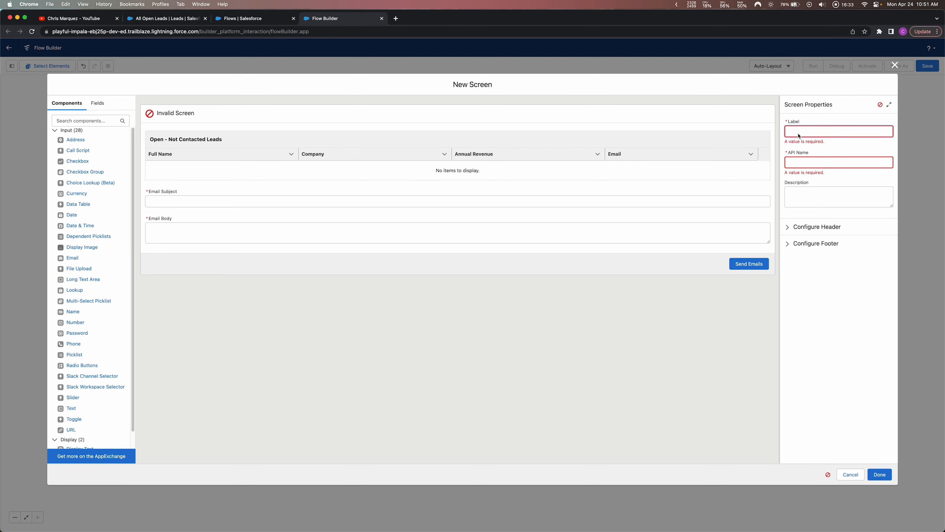
pyautogui.write('Screen_Email_Open_Not_Contacrted_Leads')
pyautogui.press('super+a')
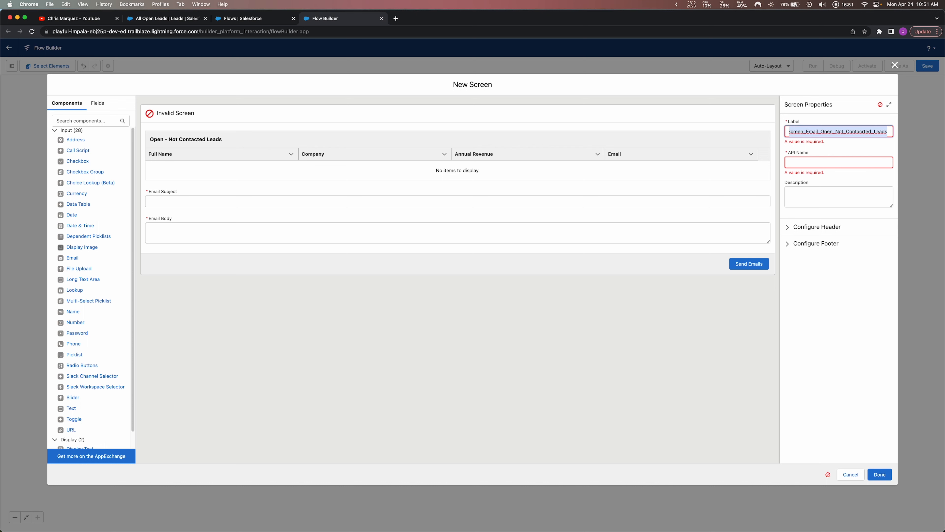
pyautogui.press('Tab')
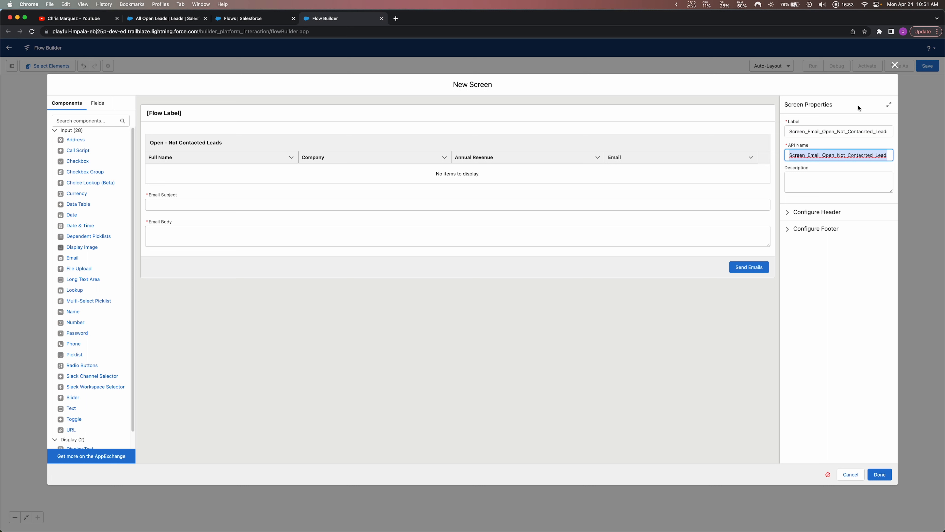
# - Correct the screen label to "Screen Email Open Not Contacted Leads" and the API name to Screen_Email_Open_Not_Contacted_Leads
pyautogui.click(808, 131)
pyautogui.press('BackSpace')
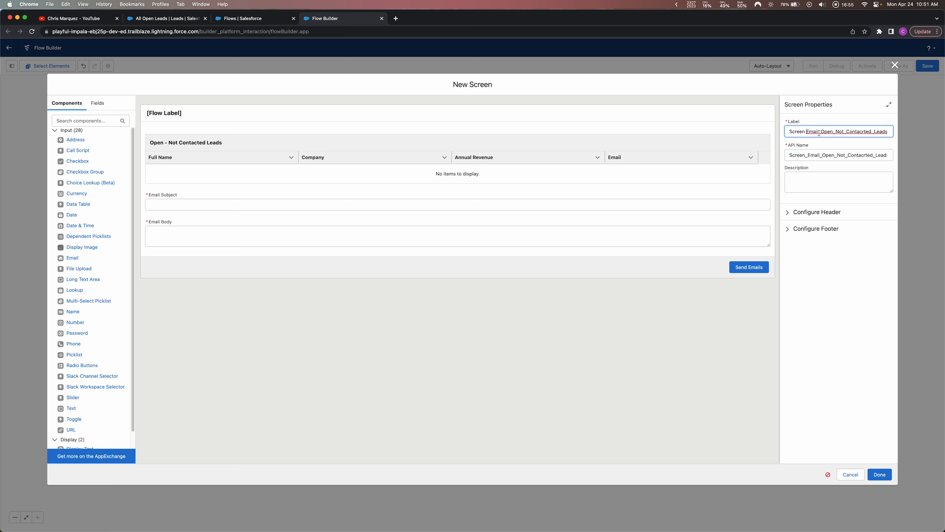
pyautogui.click(822, 131)
pyautogui.press('BackSpace')
pyautogui.click(835, 132)
pyautogui.press('BackSpace')
pyautogui.click(845, 131)
pyautogui.press('BackSpace')
pyautogui.press('space')
pyautogui.click(872, 132)
pyautogui.press('BackSpace')
pyautogui.click(844, 131)
pyautogui.press('BackSpace')
pyautogui.press('BackSpace')
pyautogui.write('C')
pyautogui.press('BackSpace')
pyautogui.click(831, 156)
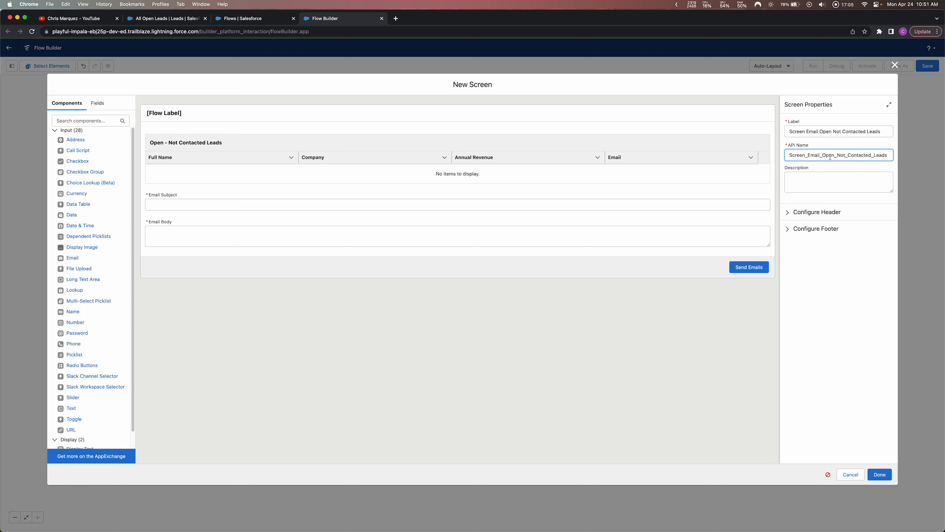
# - Change the screen's label to Email "Open - Not Contacted" Leads and finish the screen element
pyautogui.moveTo(805, 130); pyautogui.dragTo(789, 131)
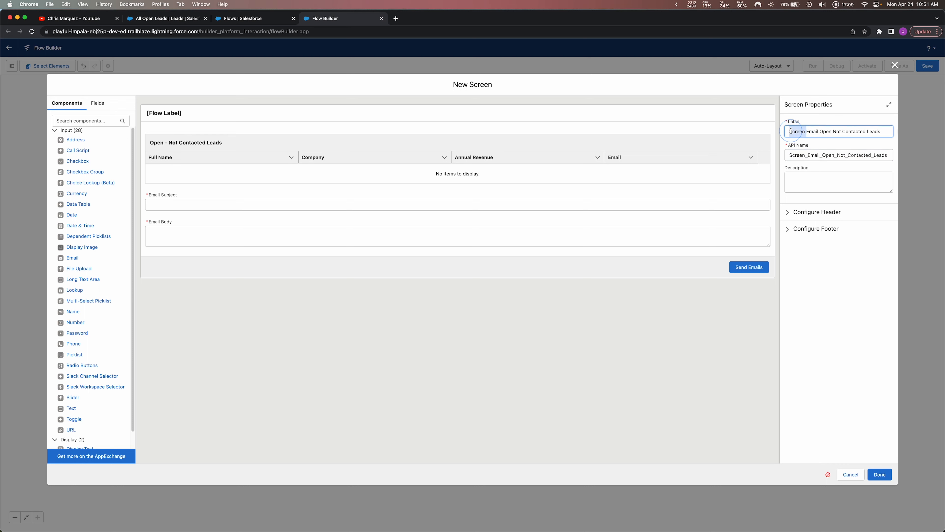
pyautogui.press('BackSpace')
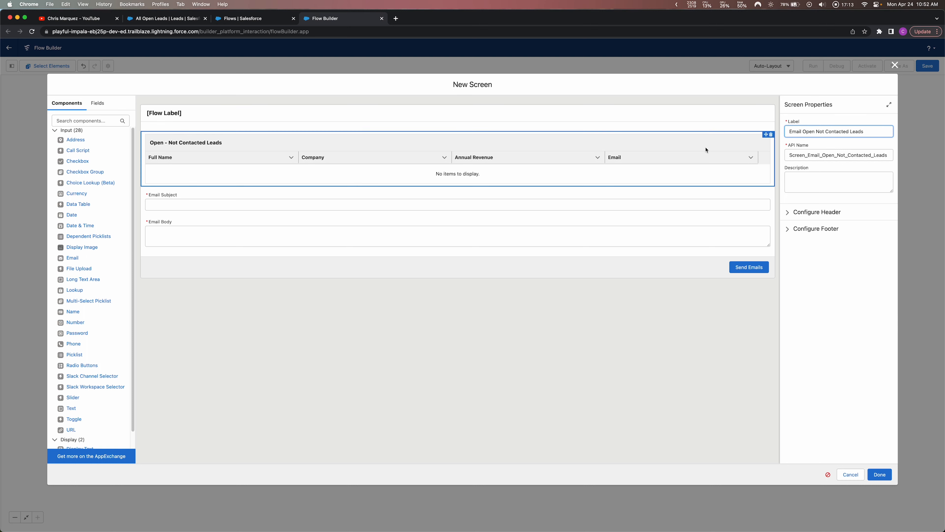
pyautogui.click(805, 131)
pyautogui.write('"')
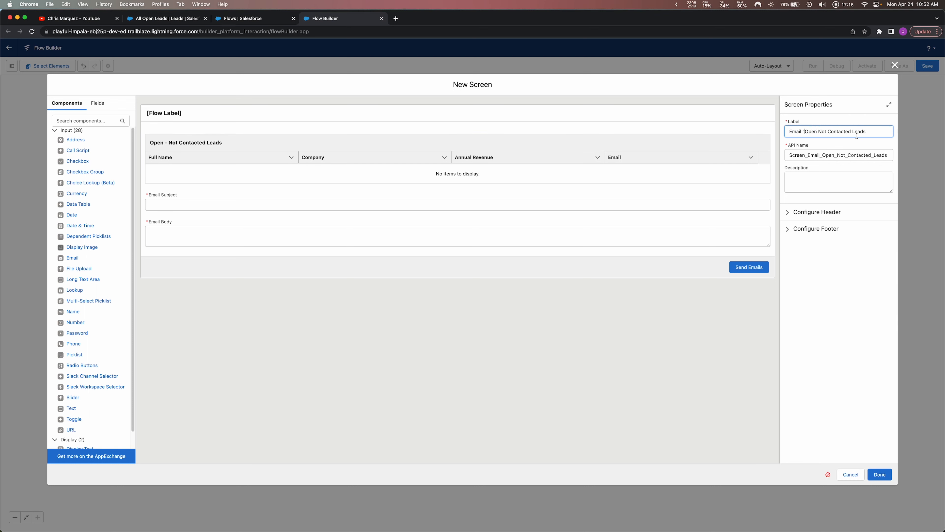
pyautogui.click(851, 131)
pyautogui.write('"')
pyautogui.click(819, 131)
pyautogui.write('-')
pyautogui.click(877, 132)
pyautogui.click(882, 474)
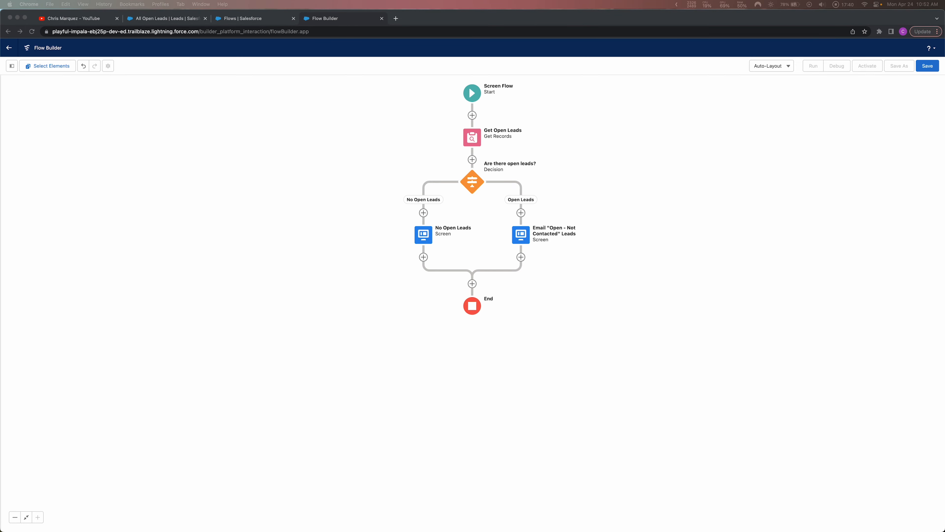
# - Add a Loop element labelled "Loop Open Leads" with API name Loop_Open_Leads after the Email "Open - Not Contacted" Leads screen
pyautogui.click(555, 345)
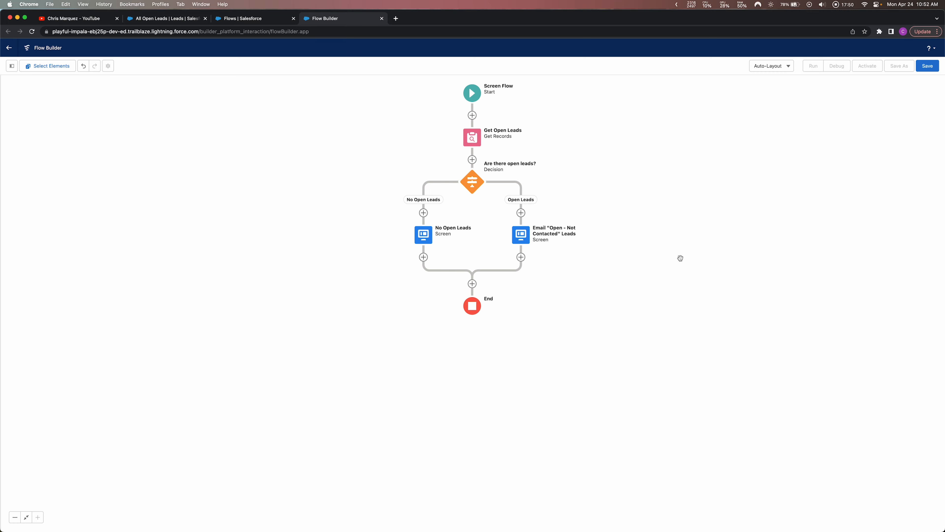
pyautogui.click(521, 257)
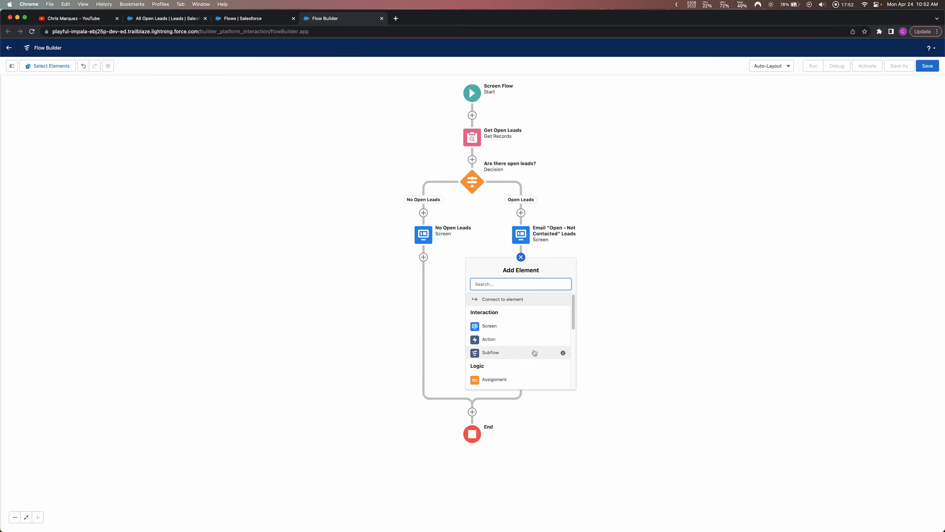
pyautogui.scroll(-3, 534, 352)
pyautogui.click(533, 350)
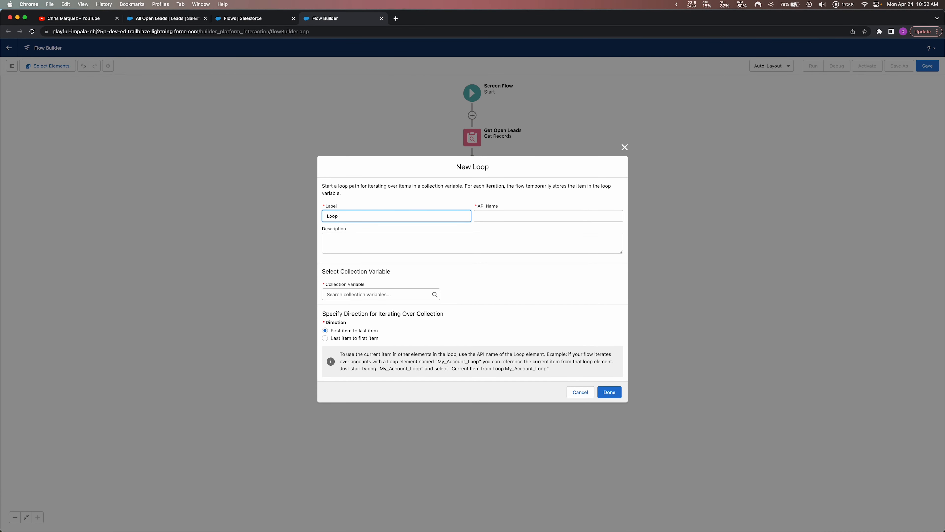
pyautogui.write('Loop Open Leads')
pyautogui.press('Tab')
pyautogui.press('Tab')
pyautogui.press('Tab')
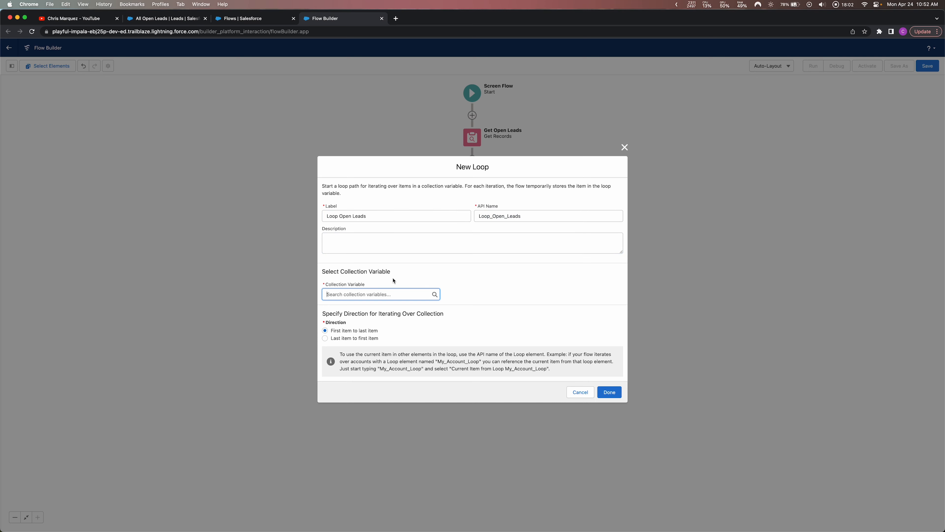
# - Set the loop's collection variable to the leads from Get_Open_Leads and finish the loop element
pyautogui.click(341, 295)
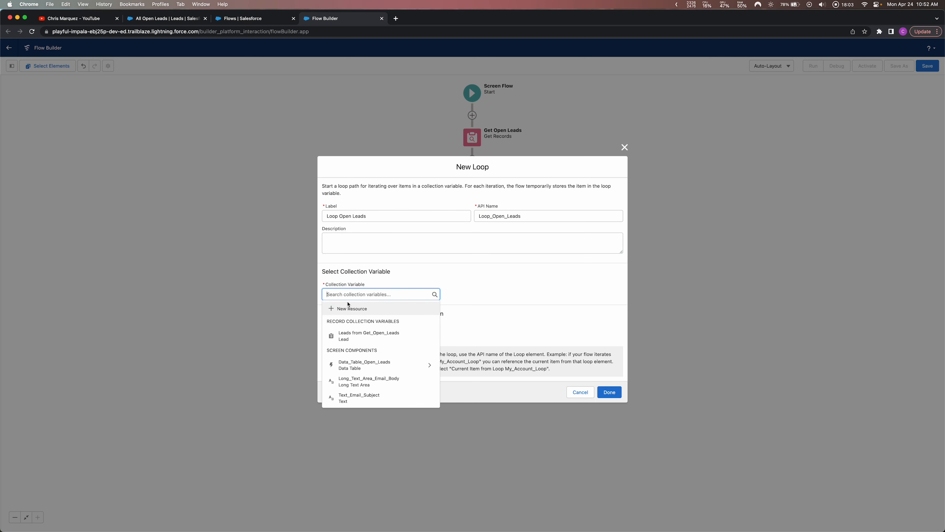
pyautogui.click(366, 336)
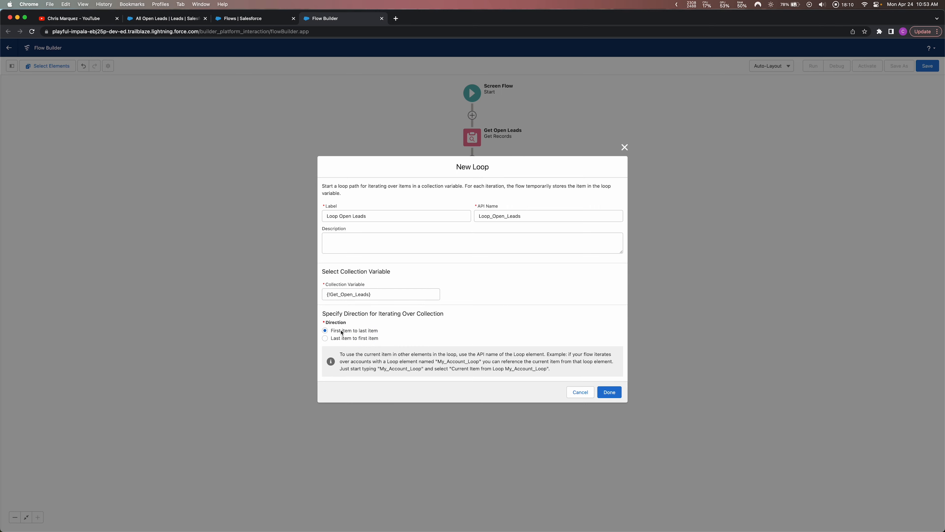
pyautogui.click(609, 392)
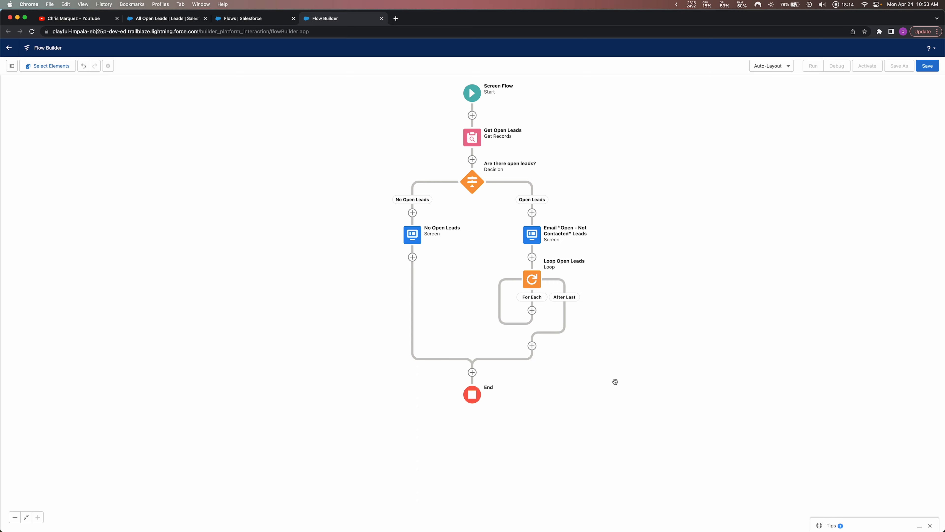
# - Add a Send Email action on the For Each path of the Loop Open Leads element
pyautogui.click(533, 311)
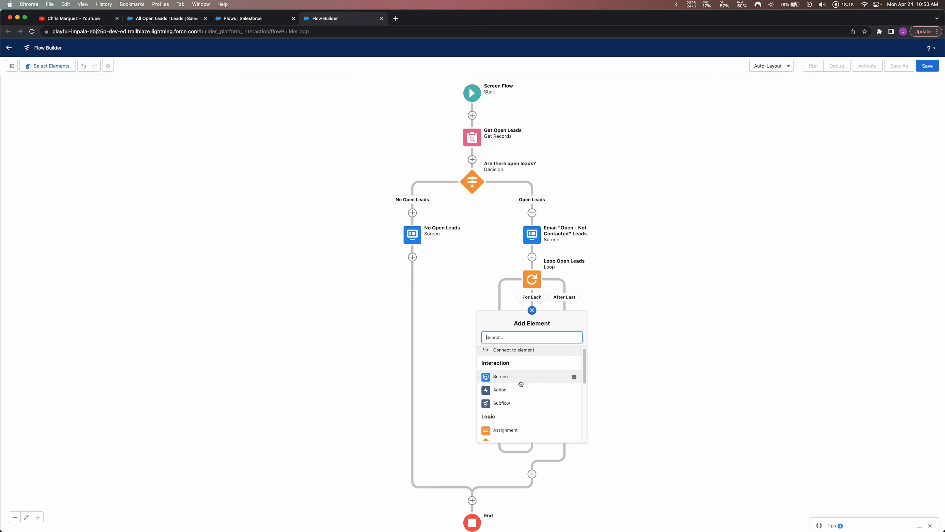
pyautogui.scroll(-1, 517, 376)
pyautogui.click(504, 373)
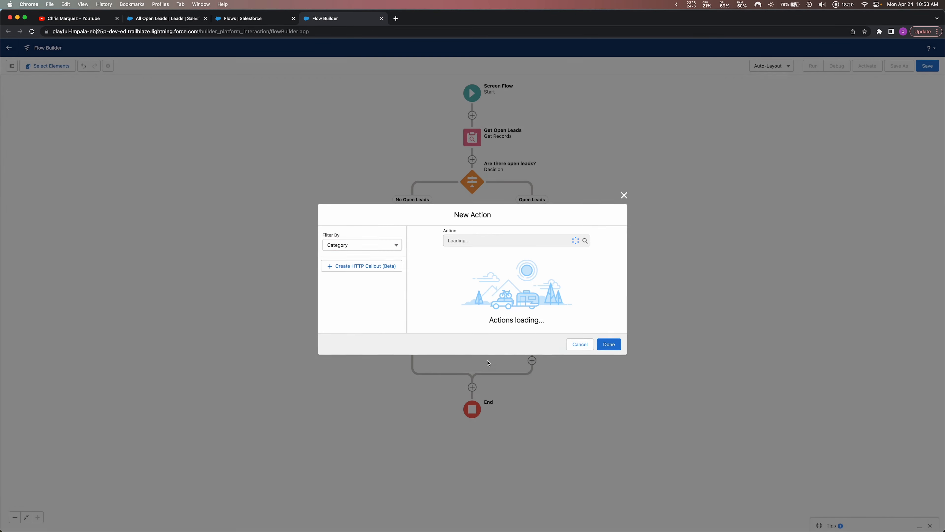
pyautogui.click(499, 196)
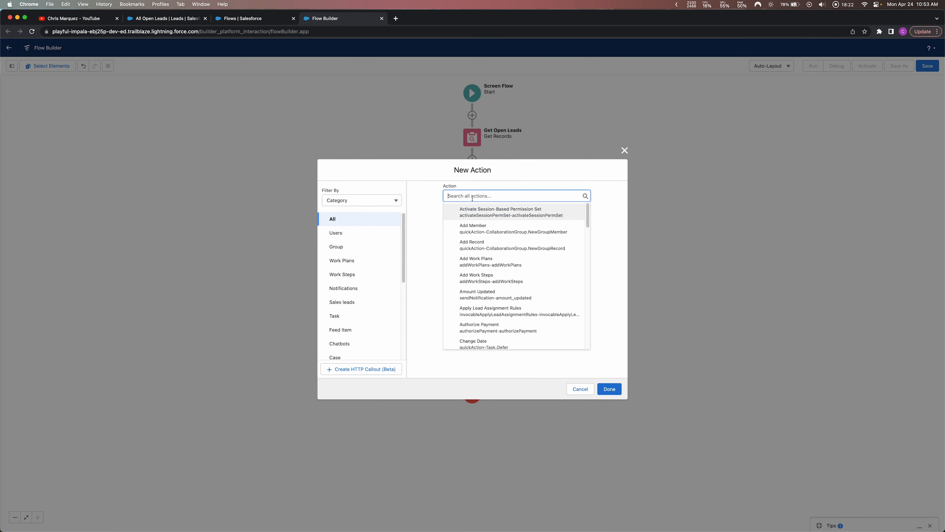
pyautogui.write('email')
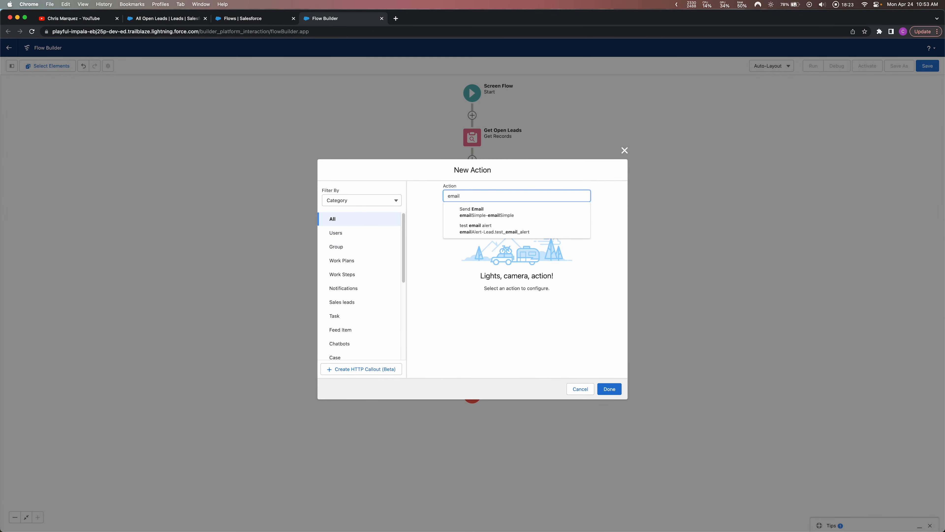
pyautogui.click(470, 214)
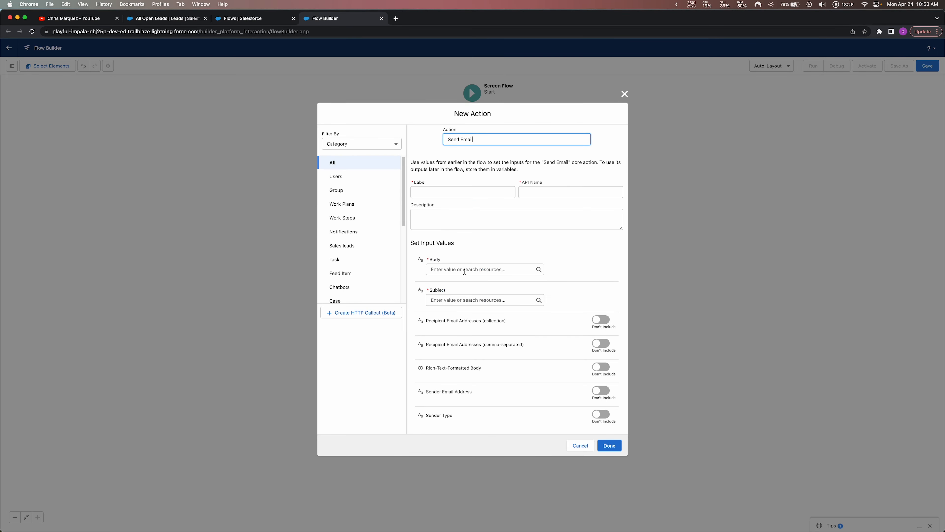
# - Label the Send Email action "Email Open Lead" with the API name Email_Open_Lead
pyautogui.click(434, 191)
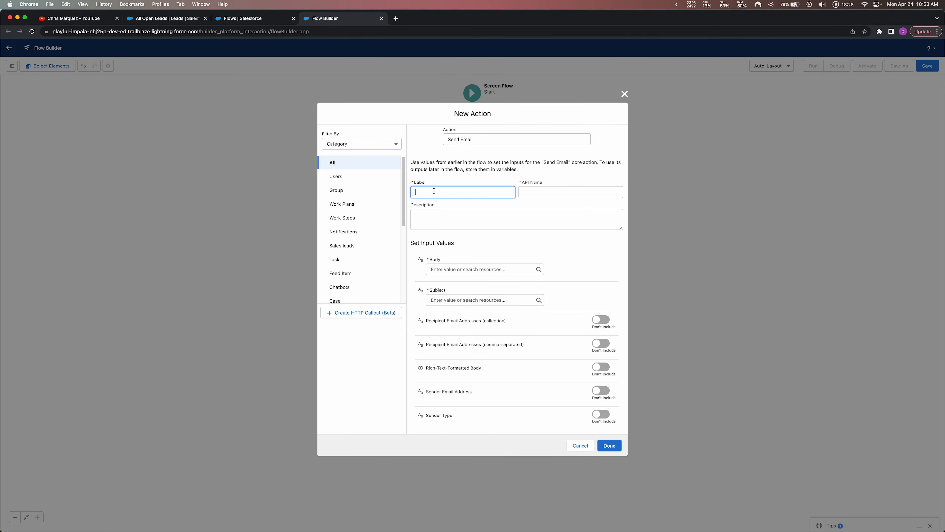
pyautogui.write('Email Open Lead')
pyautogui.press('Tab')
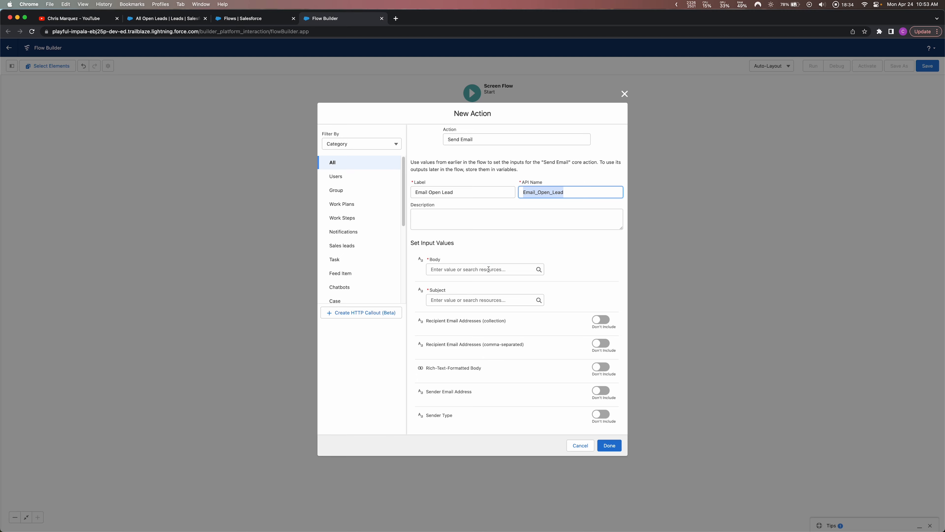
# - Set the email action's Body to the Long_Text_Area_Email_Body screen component
pyautogui.click(476, 269)
pyautogui.scroll(-3, 483, 316)
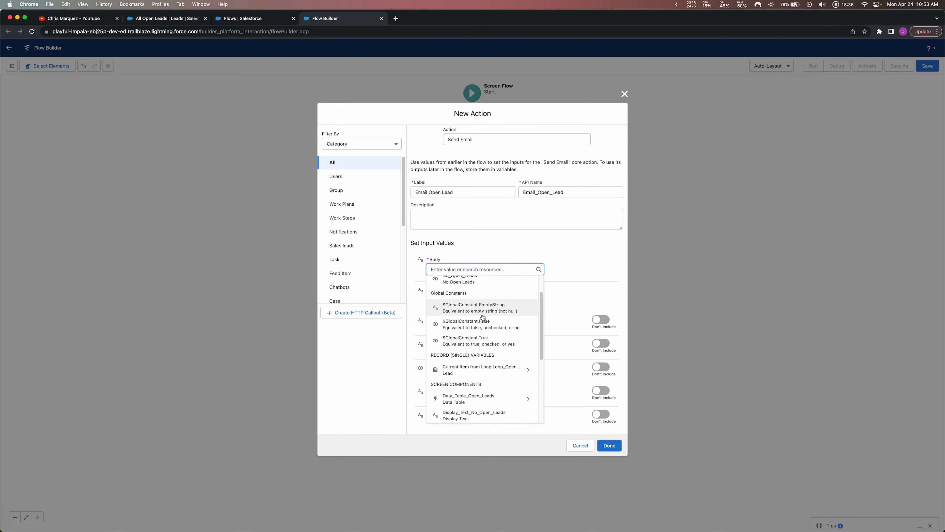
pyautogui.scroll(-1, 484, 324)
pyautogui.scroll(-2, 484, 328)
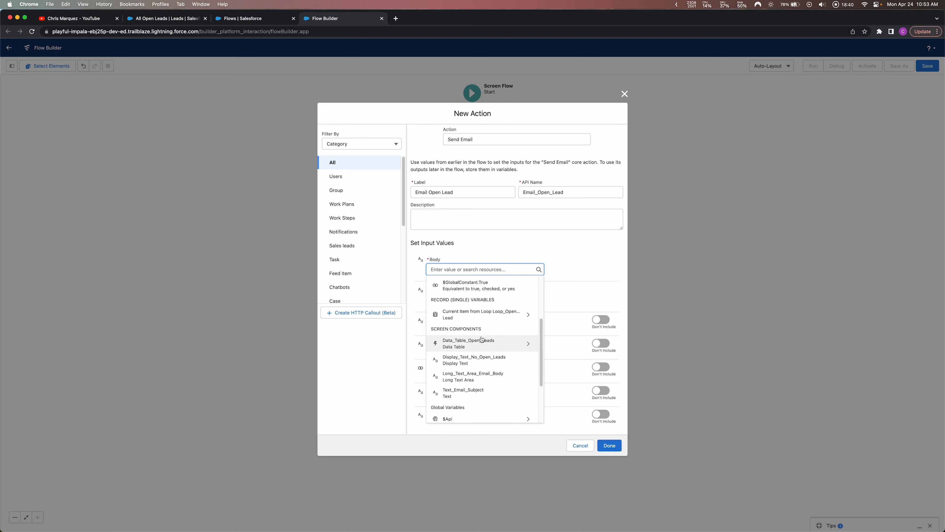
pyautogui.scroll(-1, 465, 335)
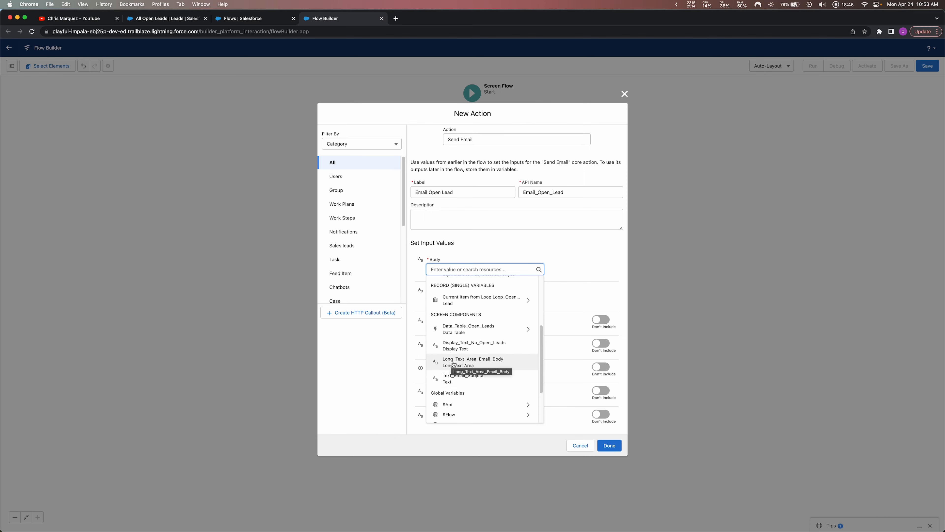
pyautogui.click(488, 363)
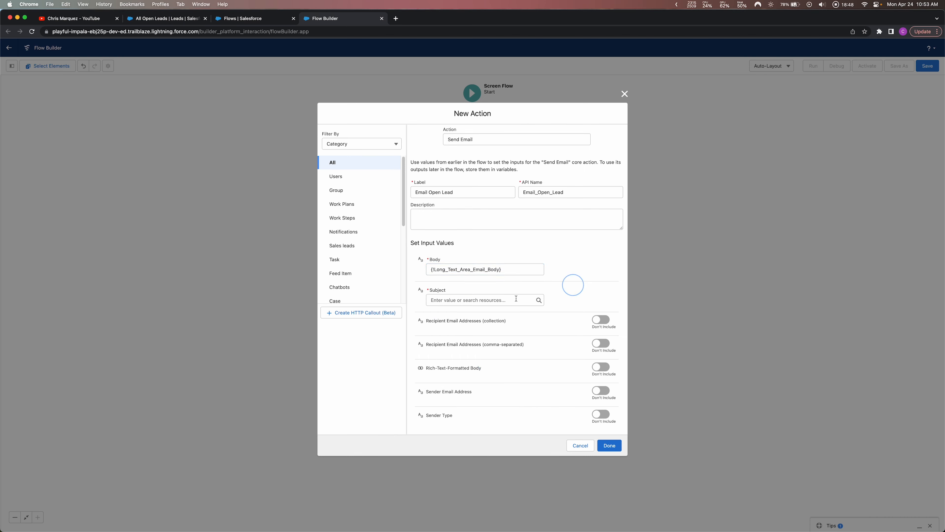
# - Set the email action's Subject to the Text_Email_Subject screen component
pyautogui.click(480, 300)
pyautogui.scroll(-3, 488, 375)
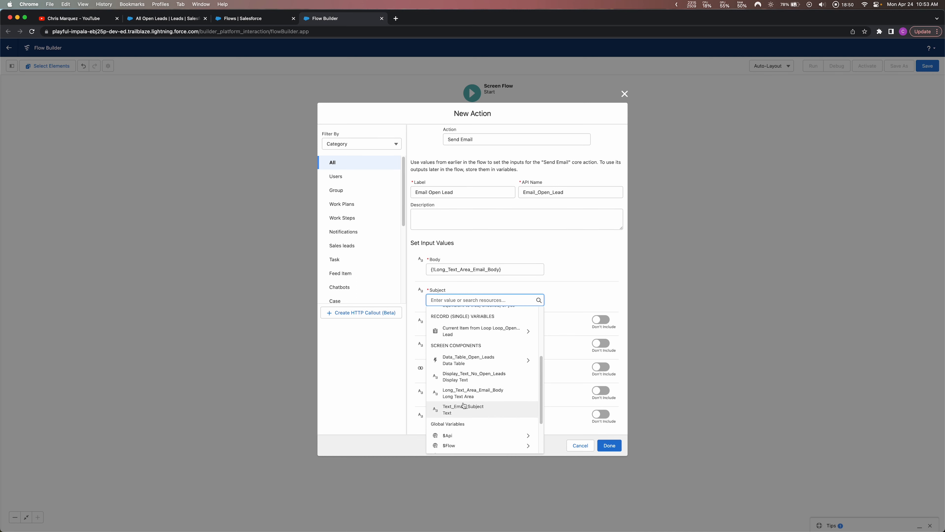
pyautogui.click(455, 412)
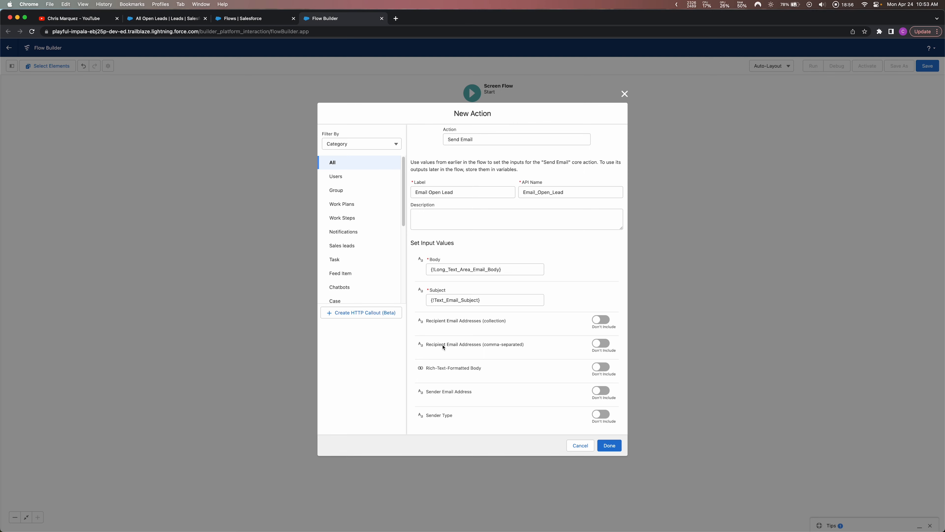
# - Include the comma-separated Recipient Email Addresses and set them to the current loop item's email, {!Loop_Open_Leads.Email}
pyautogui.click(601, 343)
pyautogui.click(472, 350)
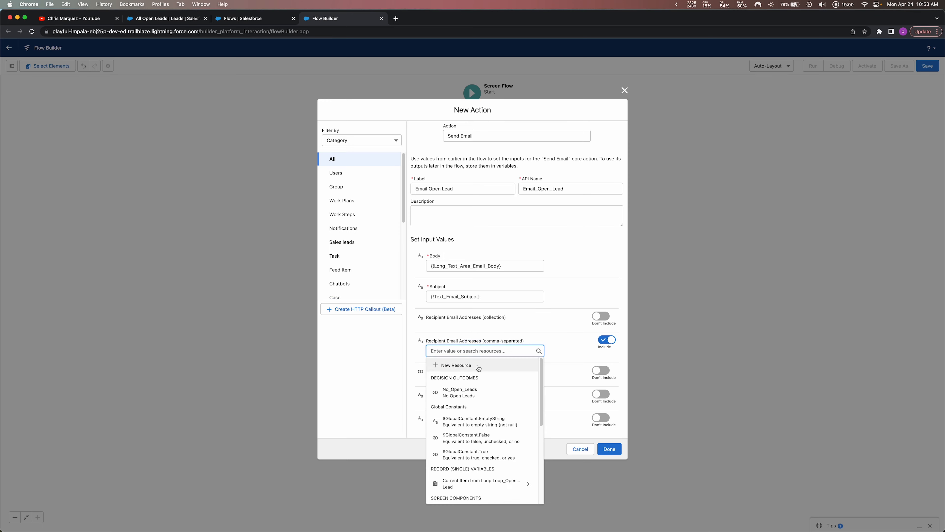
pyautogui.scroll(-5, 484, 394)
pyautogui.scroll(-1, 483, 398)
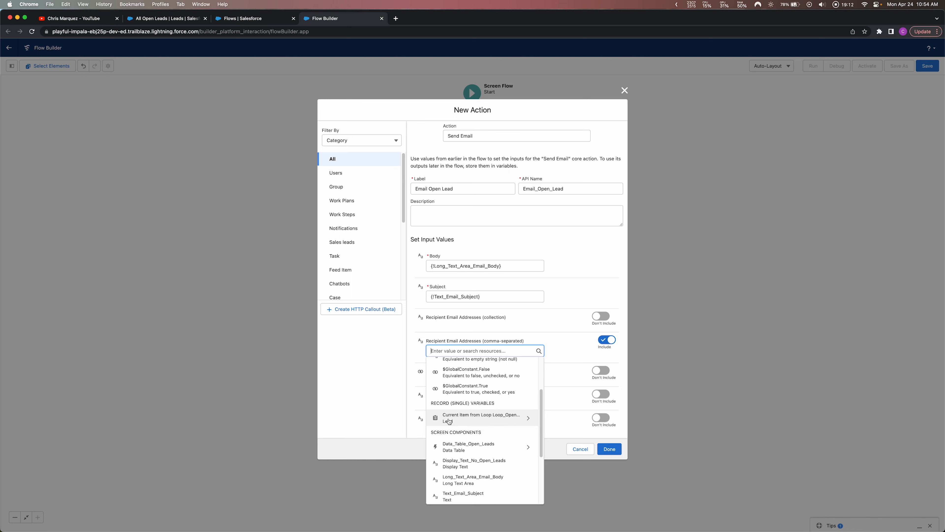
pyautogui.click(478, 420)
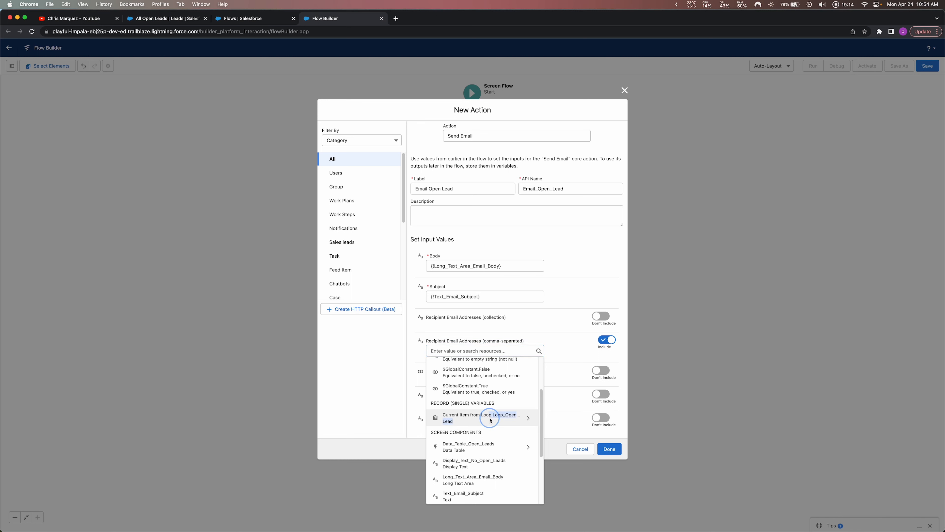
pyautogui.write('eads.Emai')
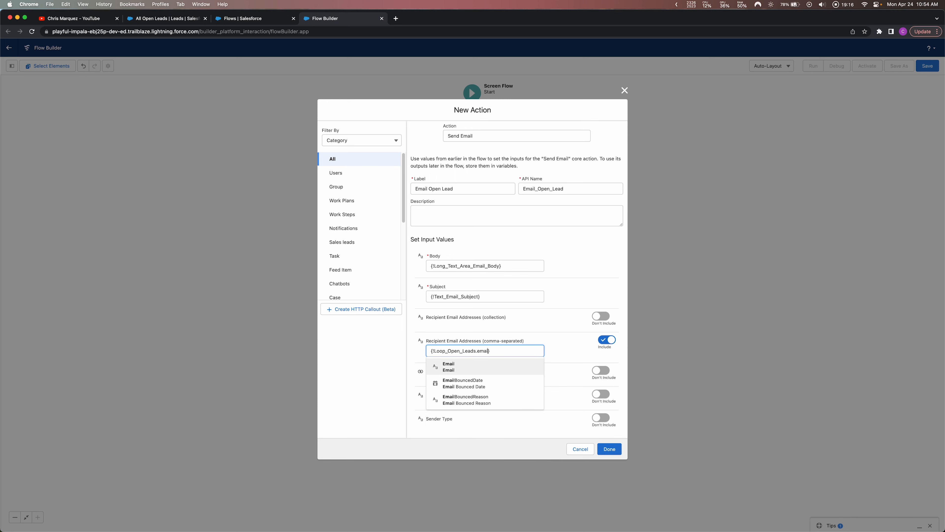
pyautogui.write('l')
pyautogui.press('Return')
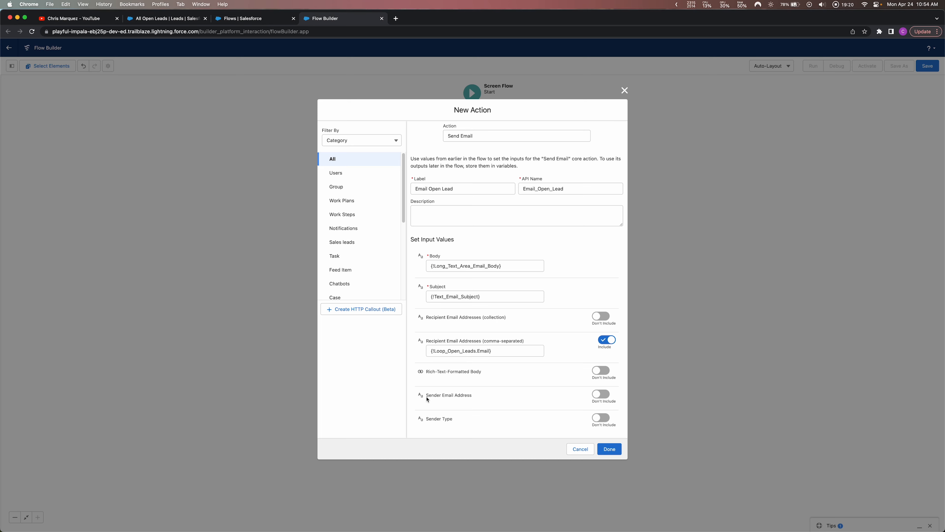
# - Include the Sender Email Address, set it to {!$User.Email}, and finish the email action
pyautogui.click(601, 393)
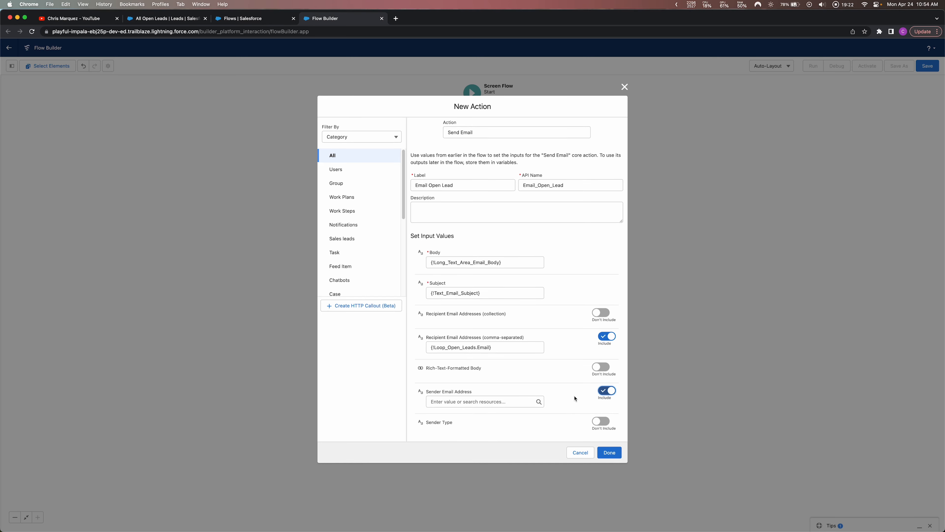
pyautogui.click(476, 400)
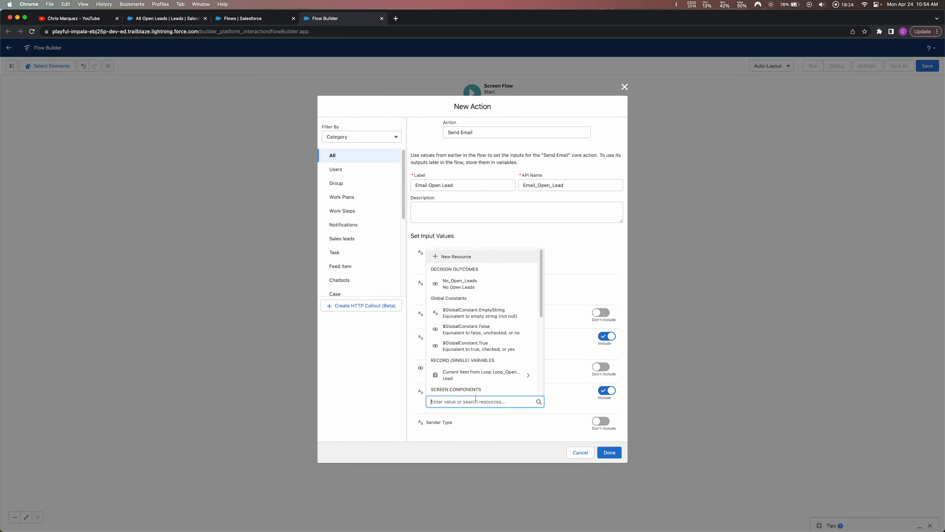
pyautogui.write('$user')
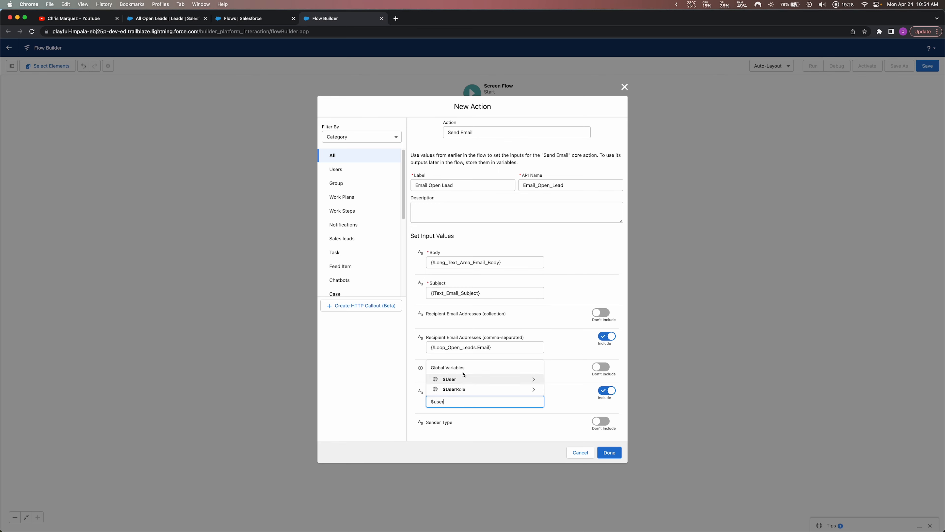
pyautogui.click(452, 379)
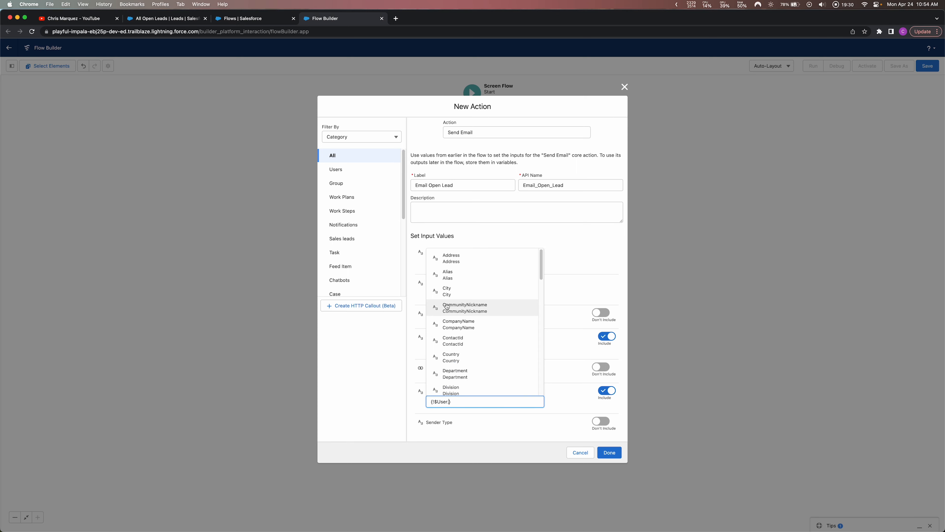
pyautogui.write('ema')
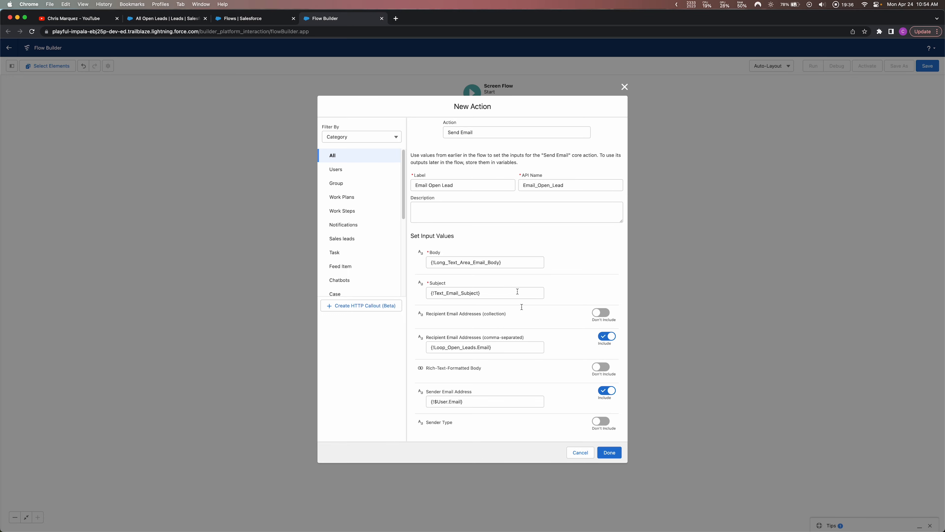
pyautogui.click(609, 452)
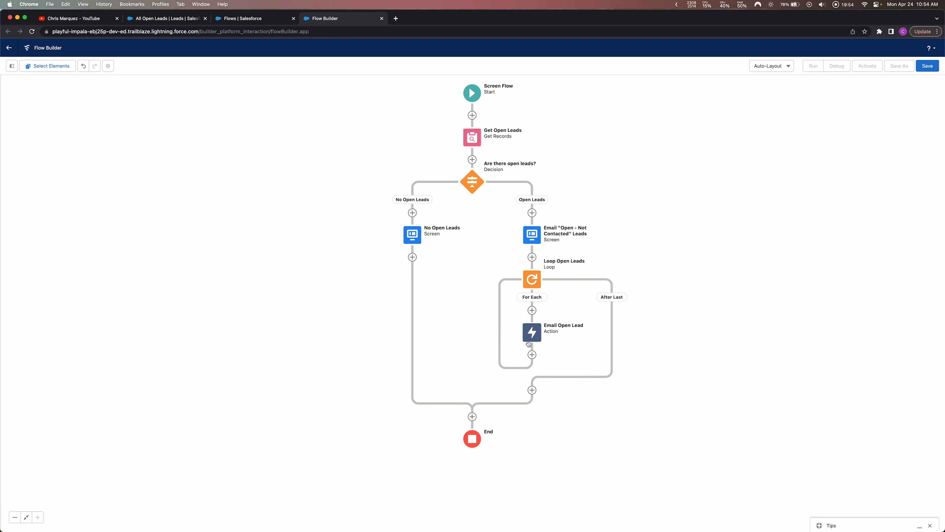
# - Review the input values of the Email Open Lead action, especially its recipient email addresses, and close it without changes
pyautogui.click(532, 257)
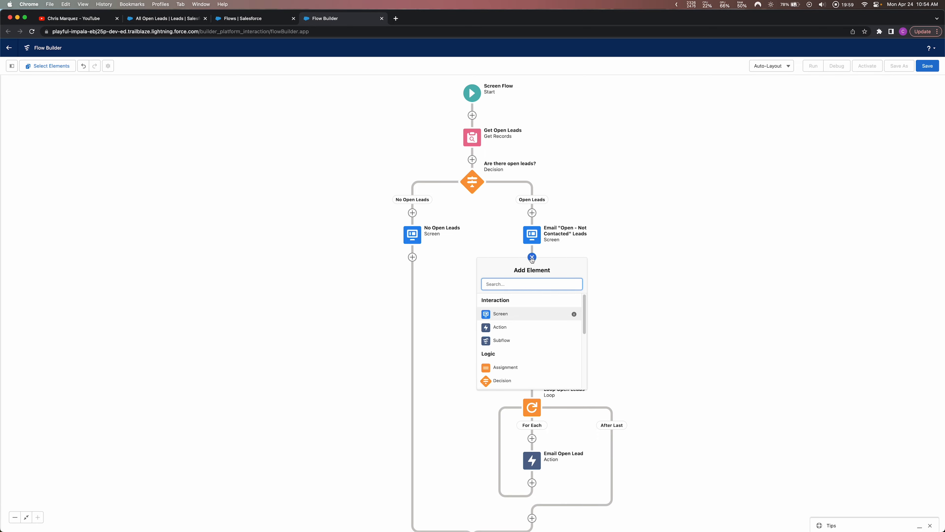
pyautogui.click(532, 257)
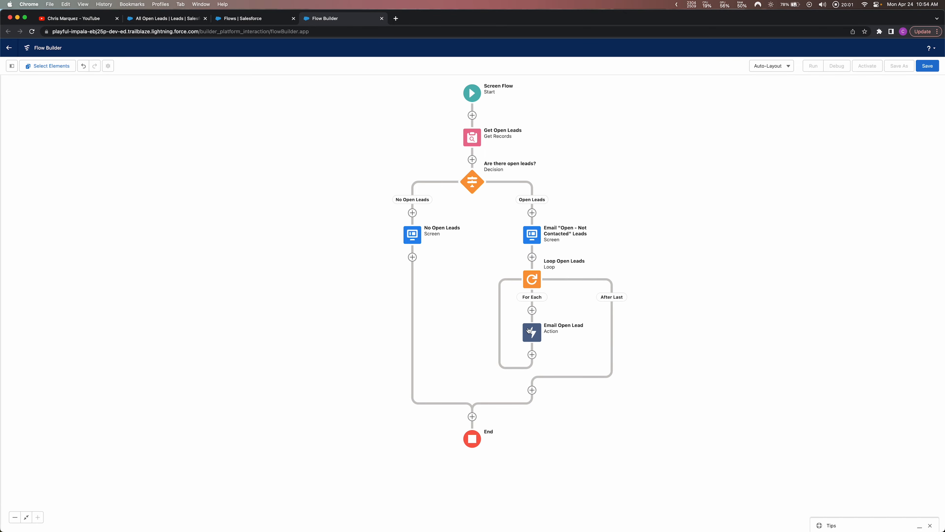
pyautogui.doubleClick(530, 330)
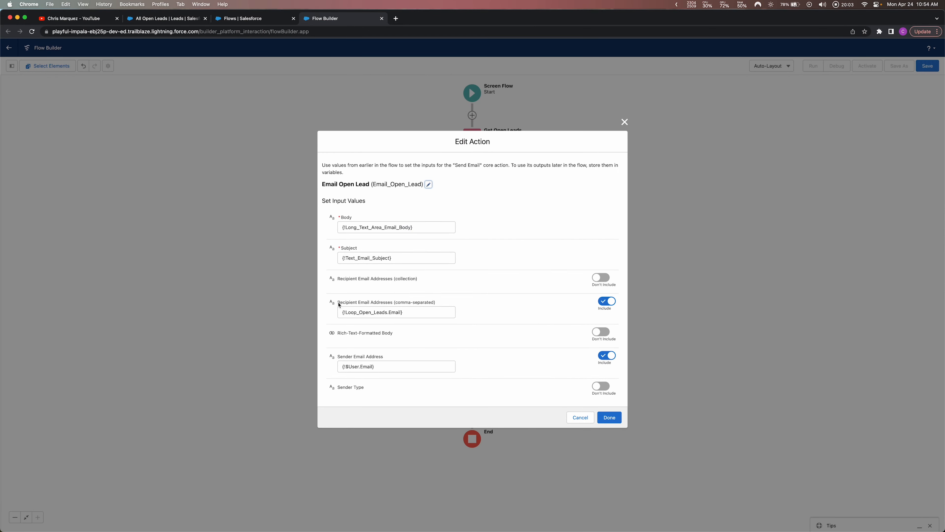
pyautogui.moveTo(339, 304); pyautogui.dragTo(394, 298)
pyautogui.click(625, 122)
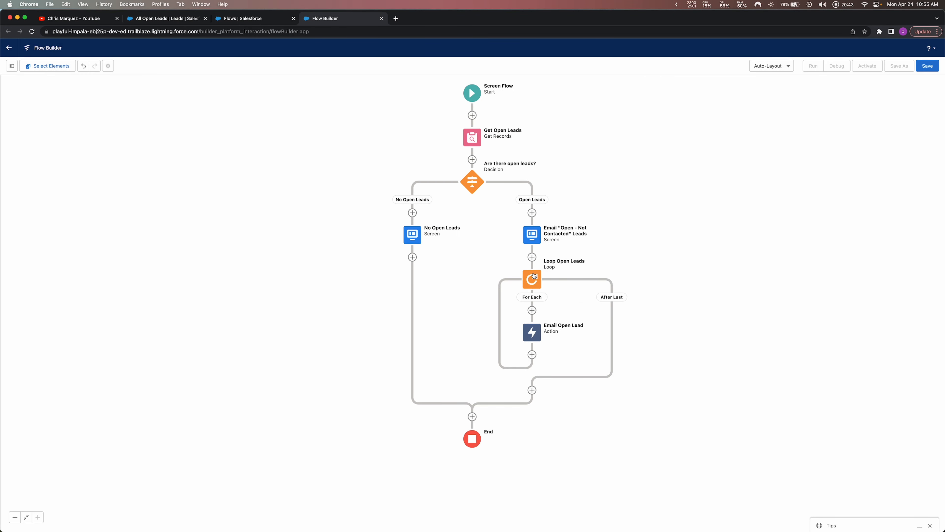
pyautogui.click(536, 335)
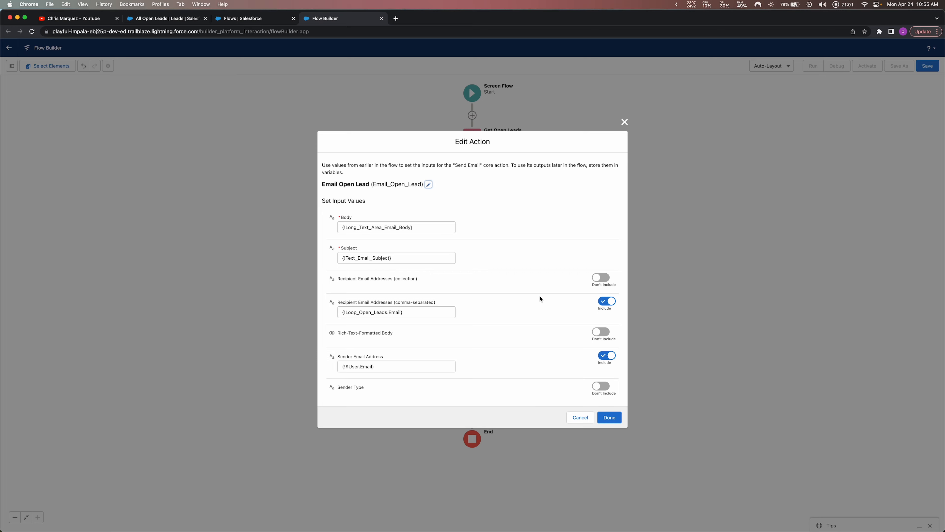
pyautogui.click(624, 123)
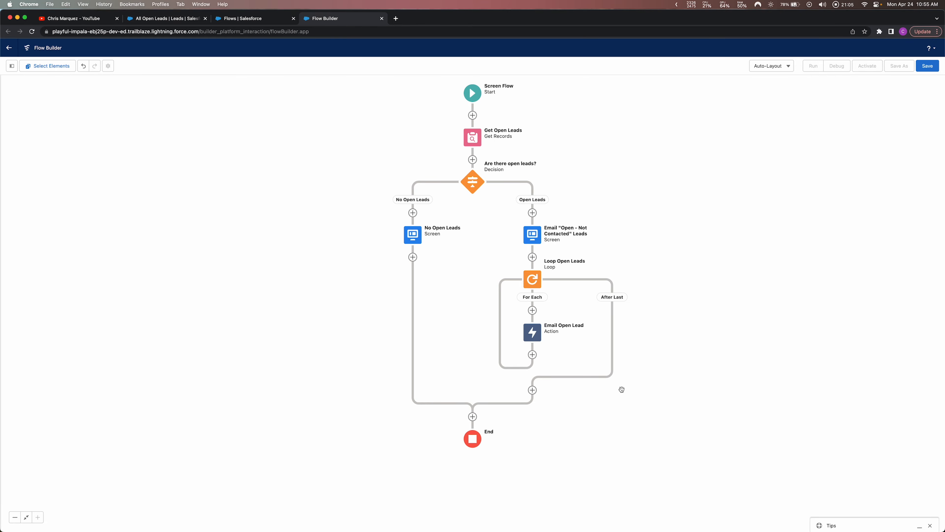
# - Check the Lead Status options of the first lead in the All Open Leads list, then return to Flow Builder
pyautogui.click(146, 19)
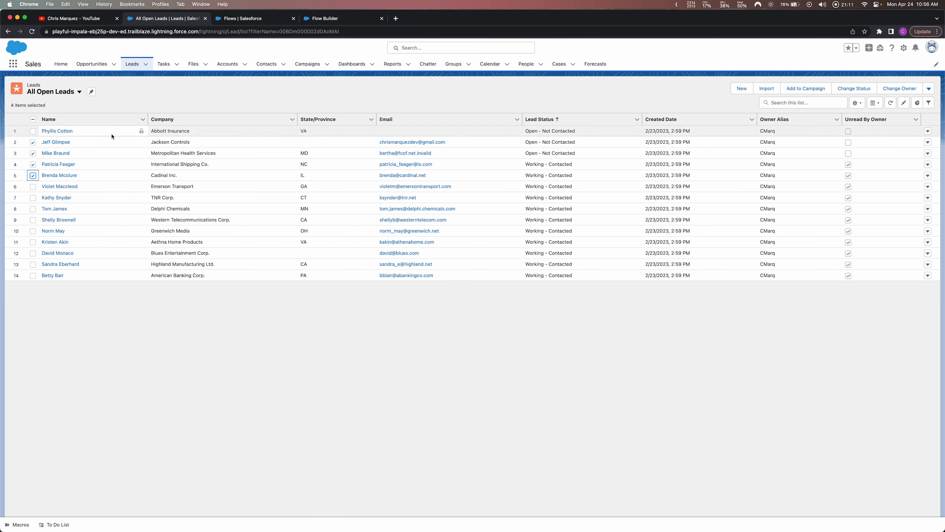
pyautogui.moveTo(580, 131); pyautogui.dragTo(526, 131)
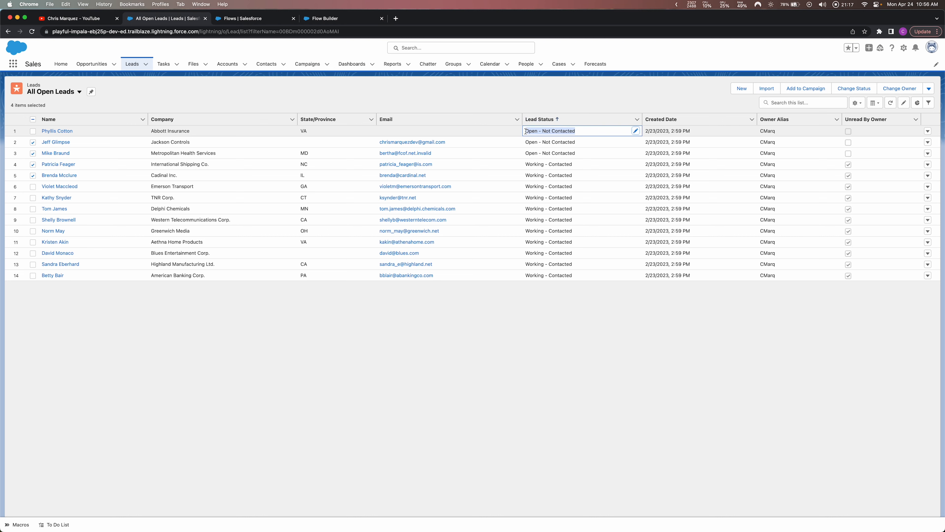
pyautogui.doubleClick(525, 131)
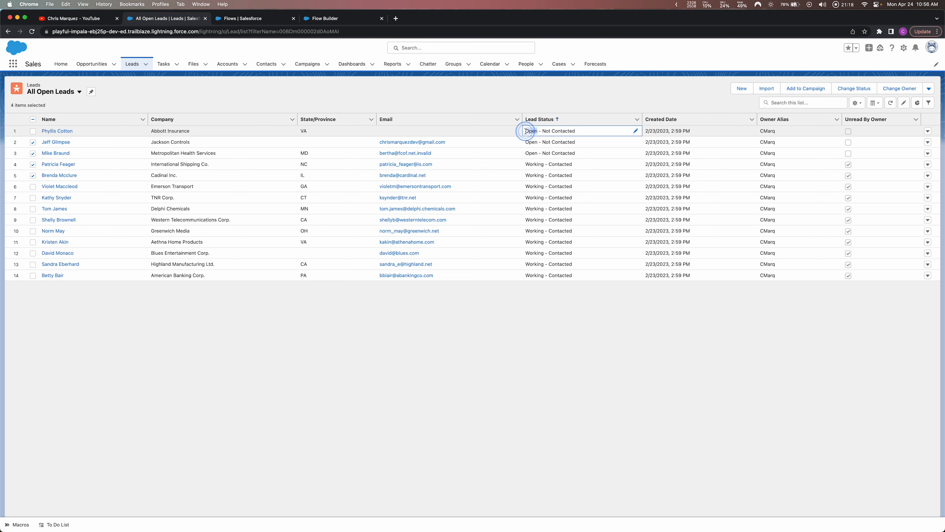
pyautogui.click(554, 134)
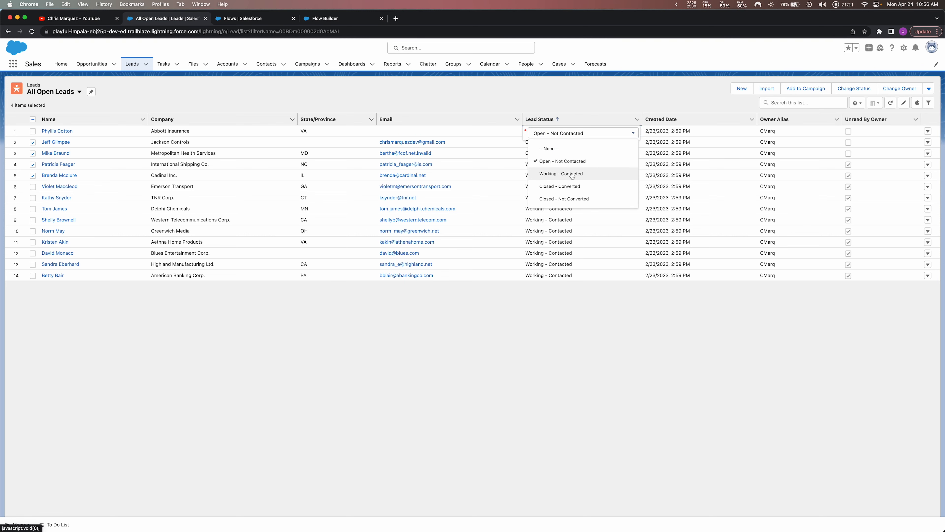
pyautogui.click(533, 322)
pyautogui.click(322, 21)
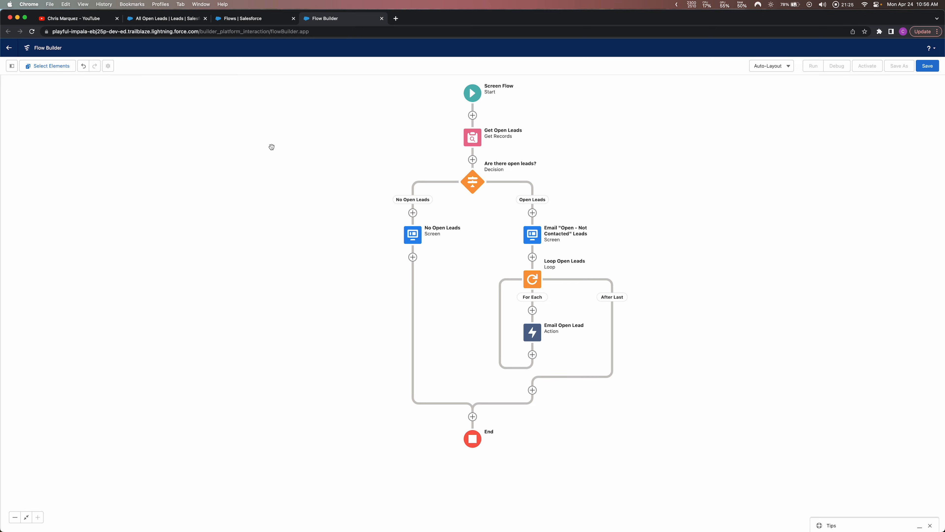
# - Add an Assignment element after Email Open Lead inside the loop and label it Update Open Lead Fields
pyautogui.click(534, 355)
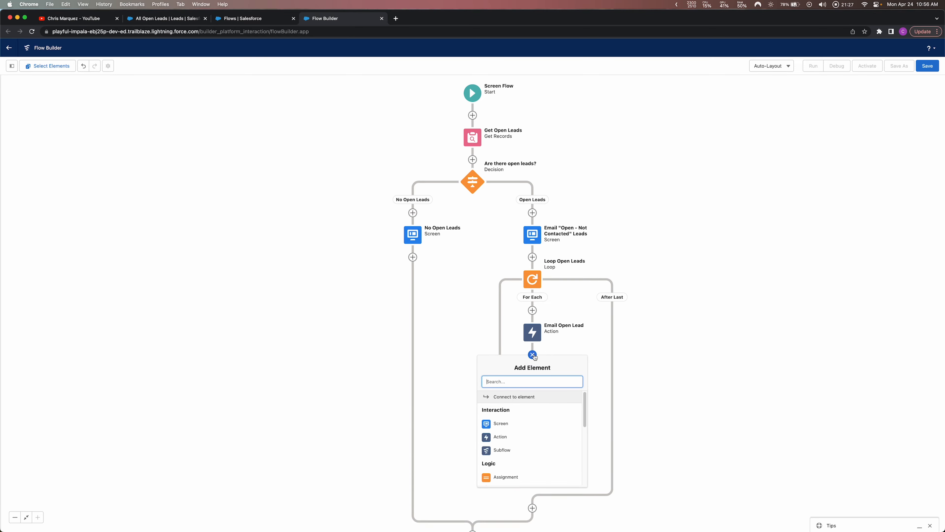
pyautogui.scroll(-3, 524, 433)
pyautogui.click(512, 428)
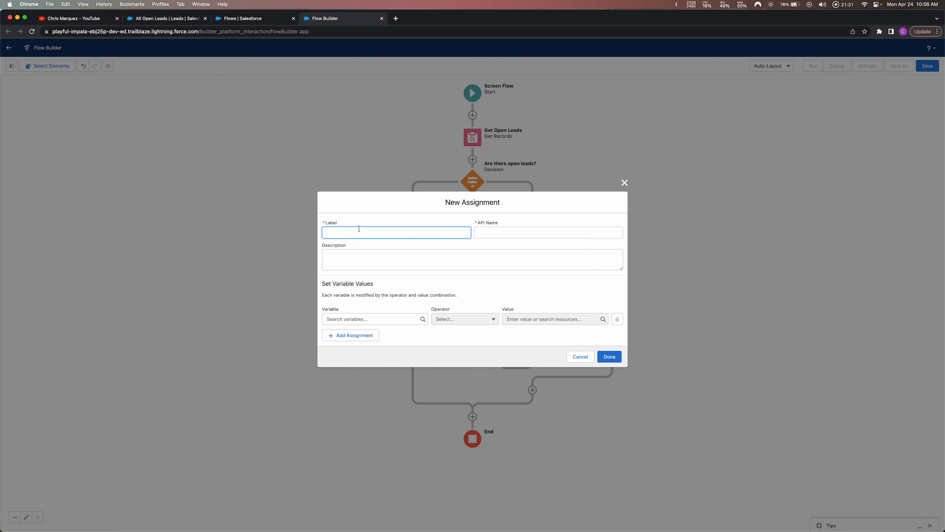
pyautogui.write('u')
pyautogui.write('pdate ')
pyautogui.write('Fu')
pyautogui.press('BackSpace')
pyautogui.press('BackSpace')
pyautogui.write('ope')
pyautogui.press('BackSpace')
pyautogui.press('BackSpace')
pyautogui.press('BackSpace')
pyautogui.write('Open Leadfields')
pyautogui.press('Tab')
pyautogui.press('Tab')
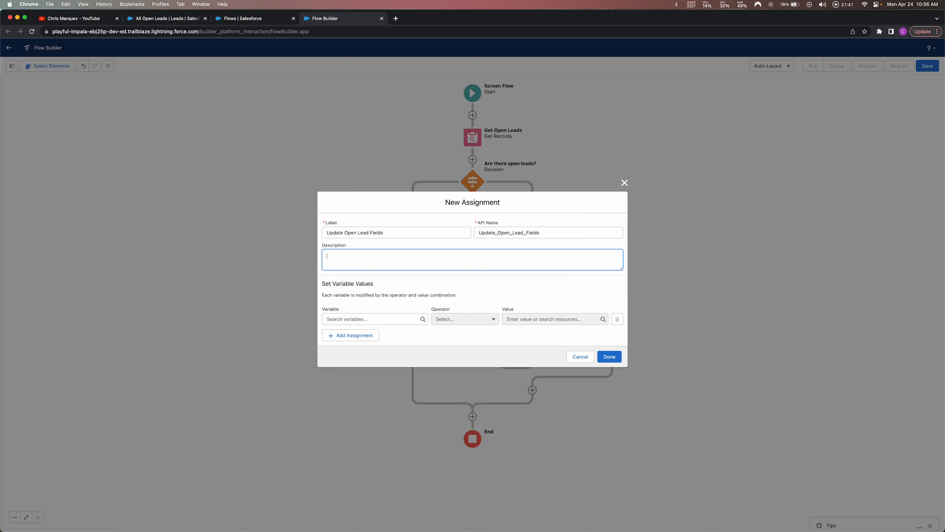
# - Assign the current loop item's Status field, {!Loop_Open_Leads.Status}, to equal Working - Contacted and finish the assignment
pyautogui.click(391, 320)
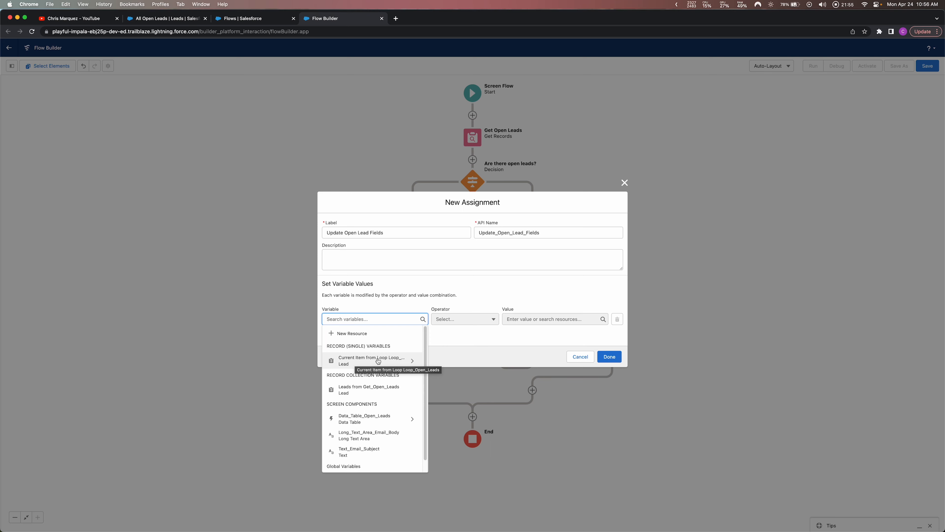
pyautogui.click(378, 360)
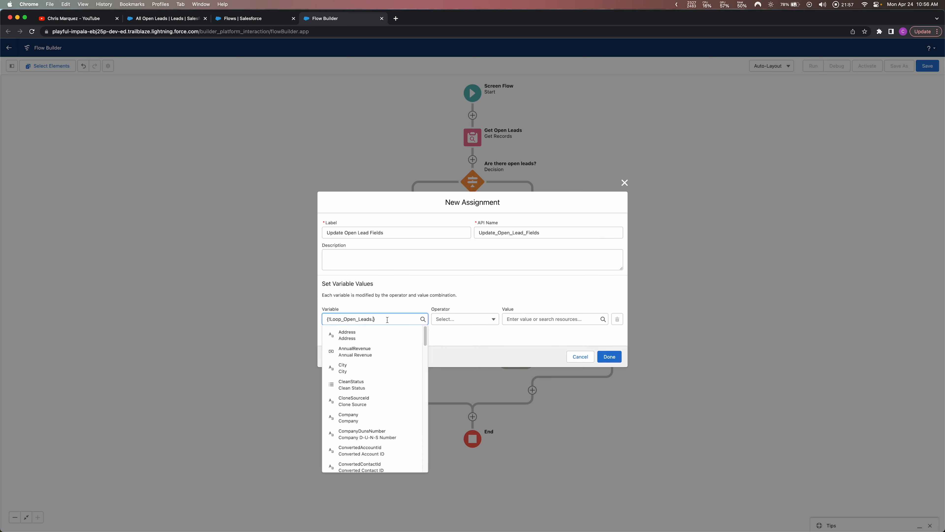
pyautogui.write('stat')
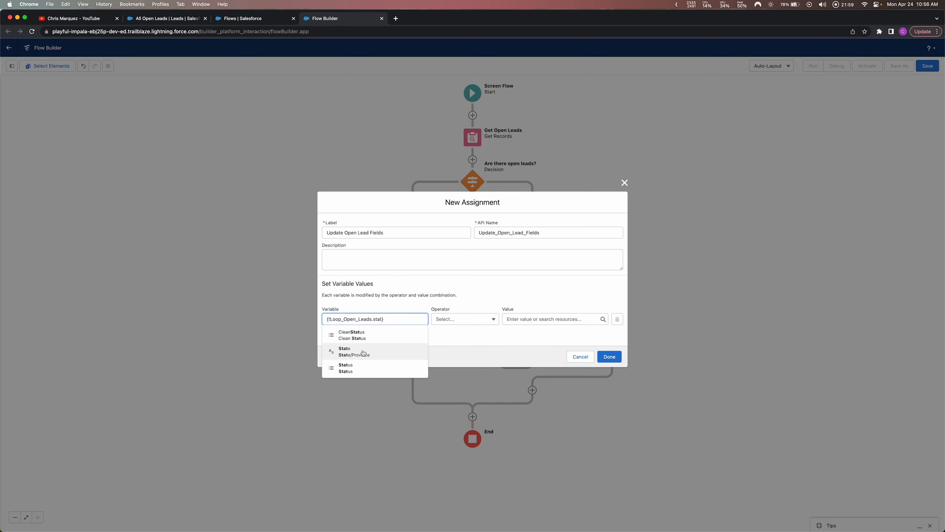
pyautogui.click(348, 367)
pyautogui.click(451, 319)
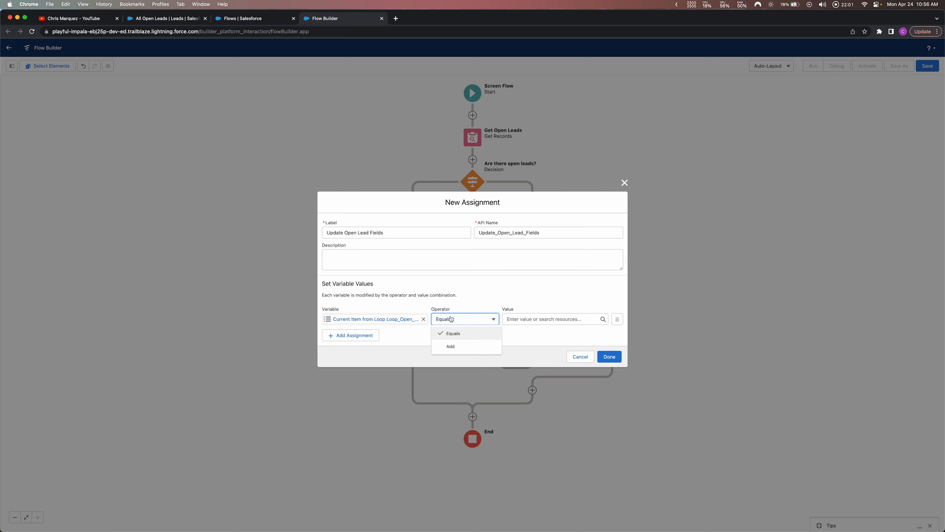
pyautogui.click(453, 333)
pyautogui.click(546, 319)
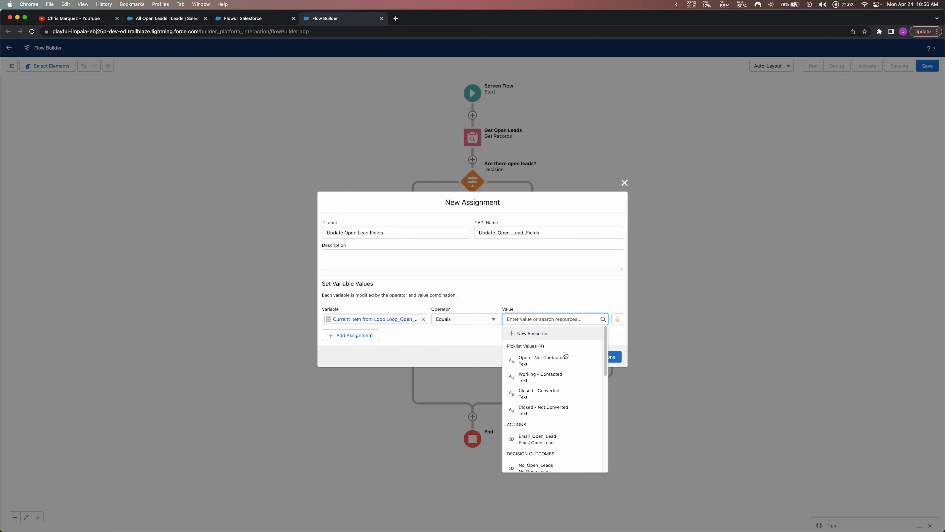
pyautogui.click(540, 376)
pyautogui.click(517, 338)
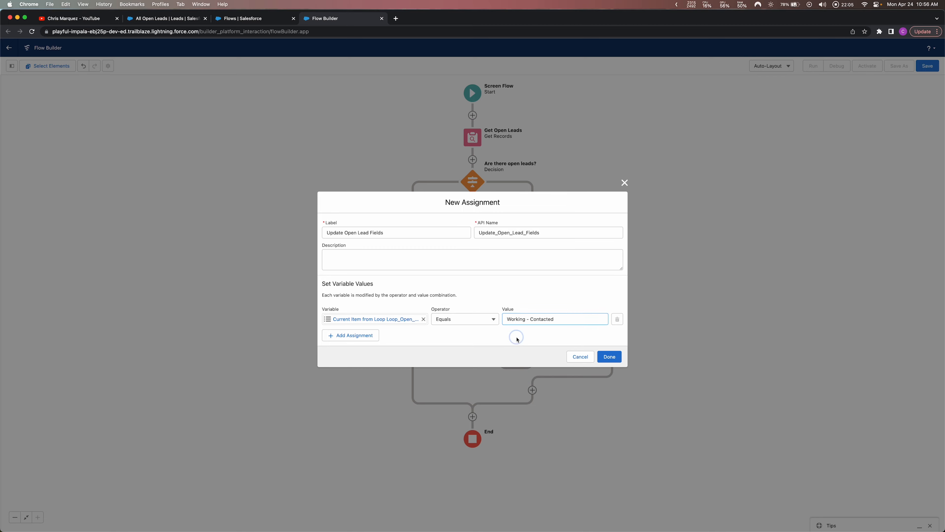
pyautogui.click(609, 356)
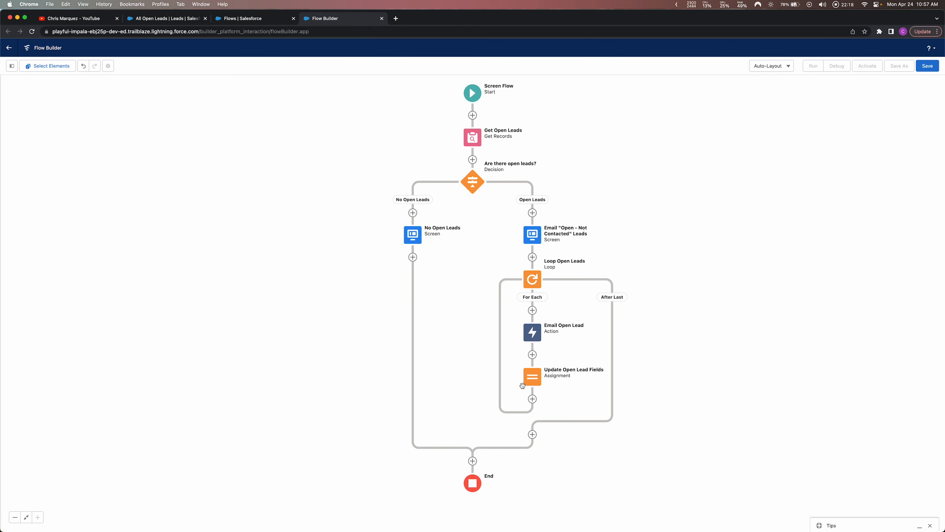
# - Review the variable values of the Update Open Lead Fields assignment and close it without changes
pyautogui.click(534, 383)
pyautogui.click(540, 448)
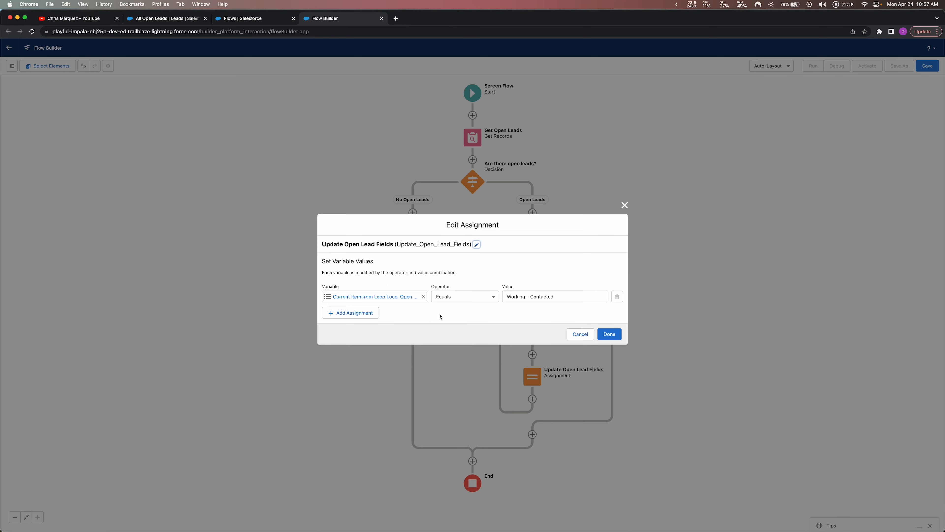
pyautogui.click(624, 205)
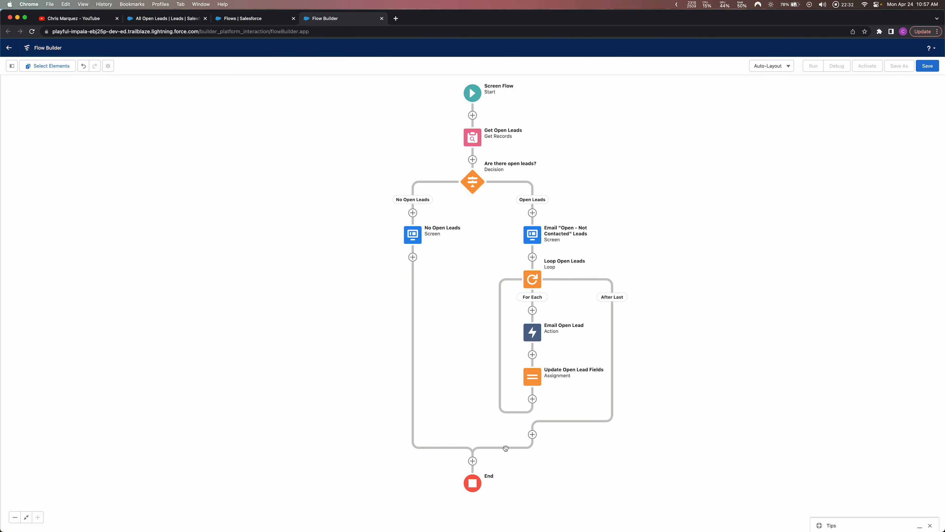
pyautogui.click(532, 435)
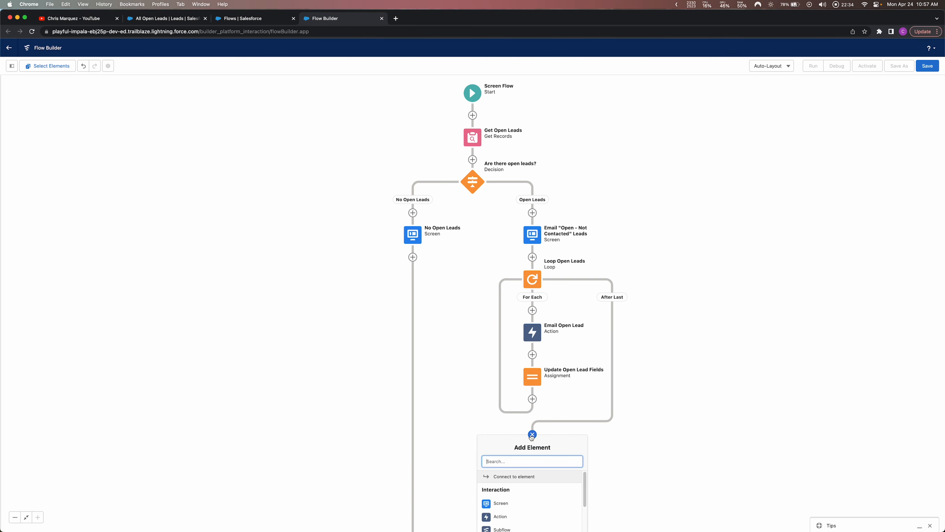
pyautogui.scroll(-5, 645, 360)
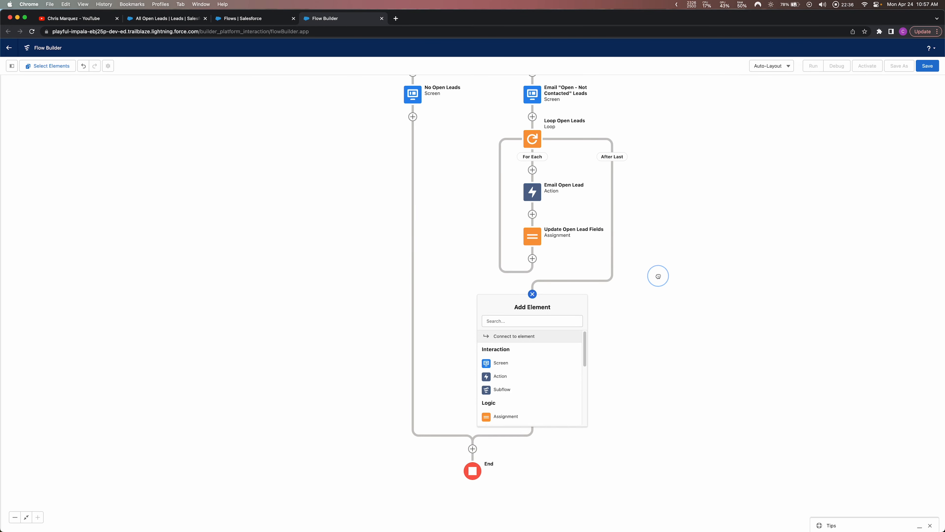
pyautogui.click(559, 266)
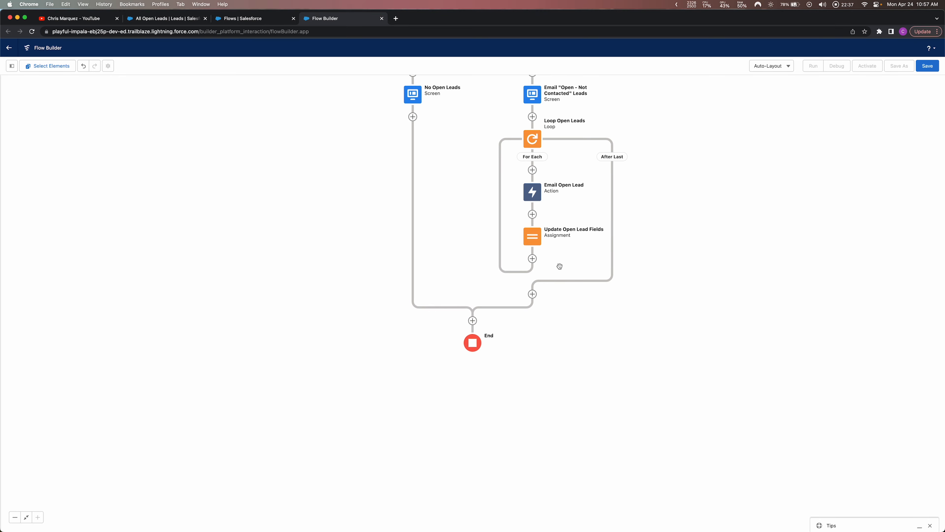
pyautogui.click(532, 294)
pyautogui.scroll(-5, 535, 375)
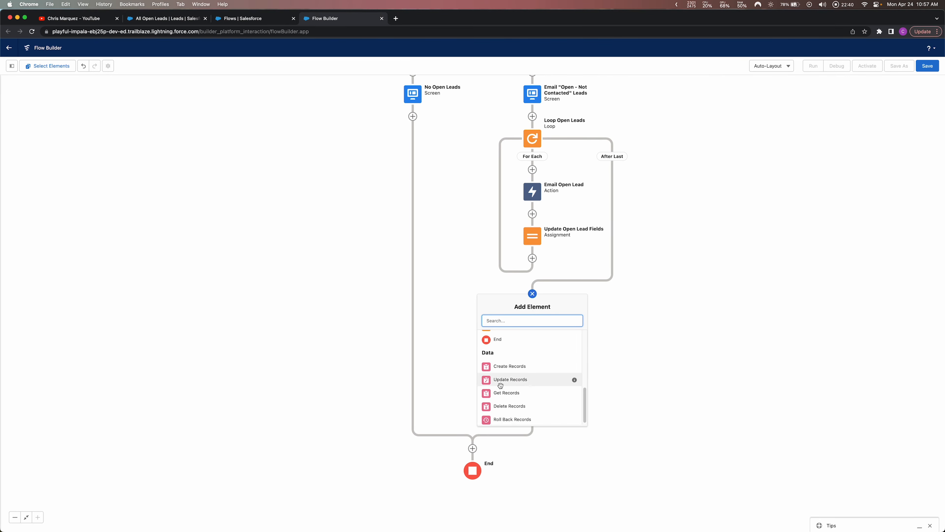
pyautogui.click(514, 382)
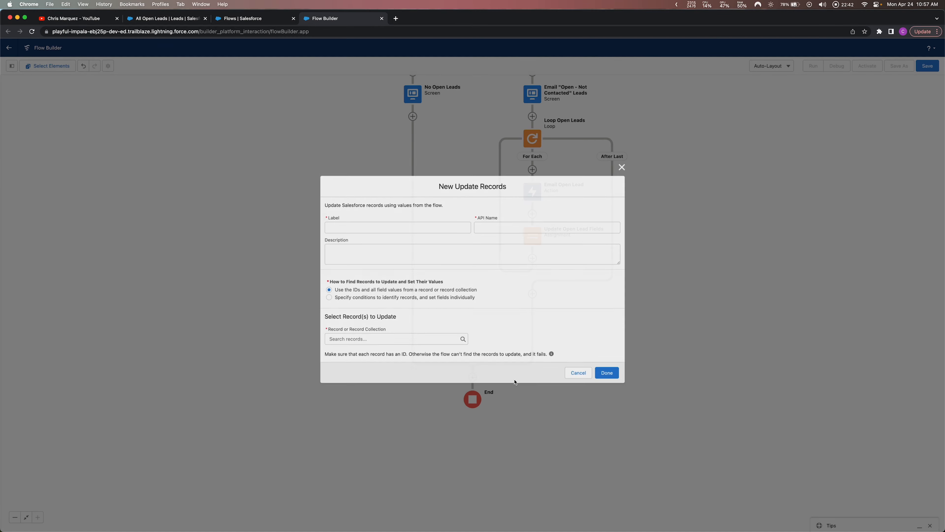
pyautogui.click(347, 340)
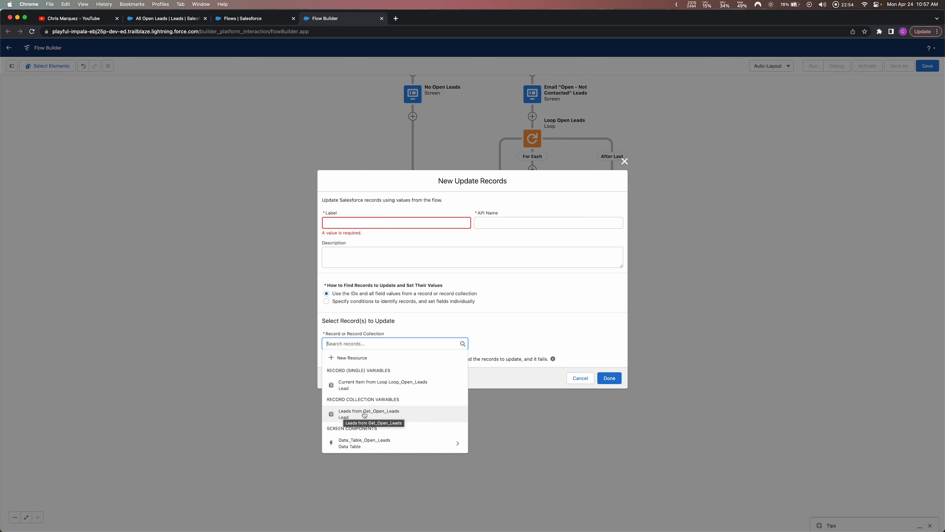
pyautogui.click(377, 413)
pyautogui.click(544, 333)
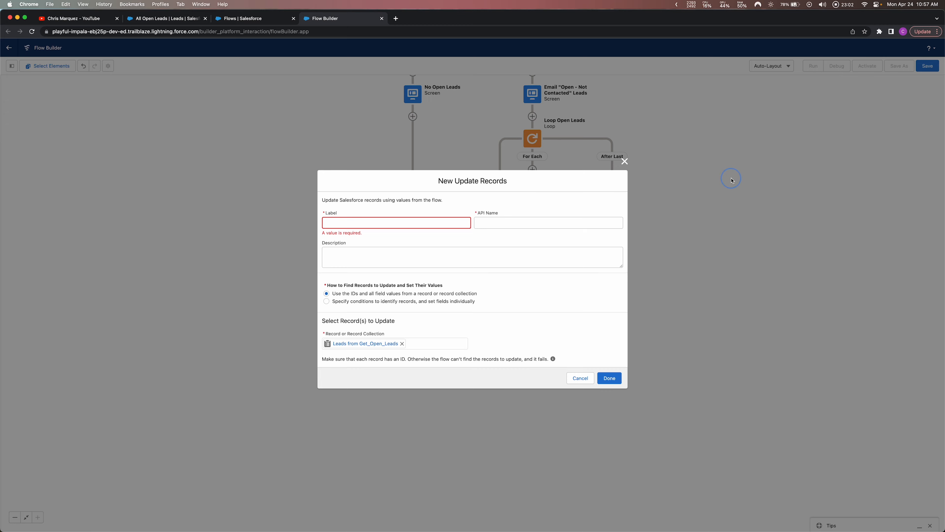
pyautogui.click(625, 164)
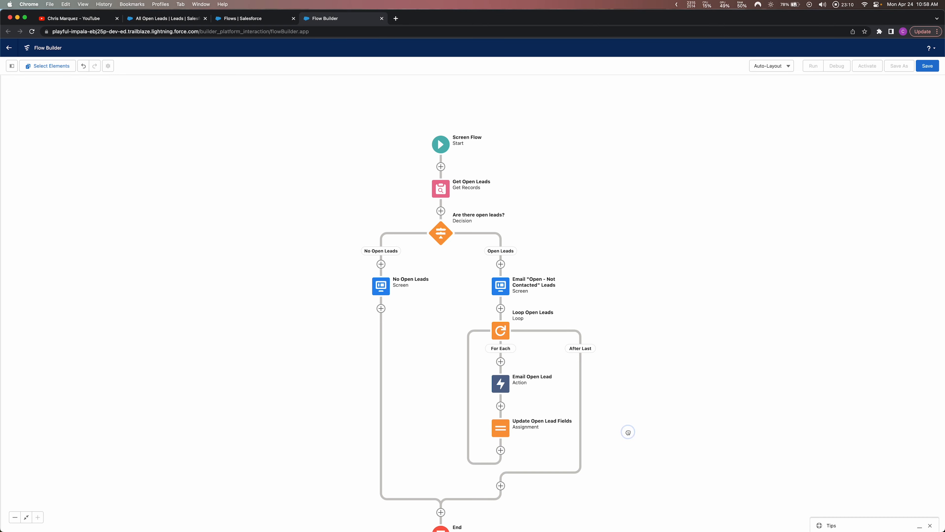
pyautogui.moveTo(627, 431); pyautogui.dragTo(640, 375)
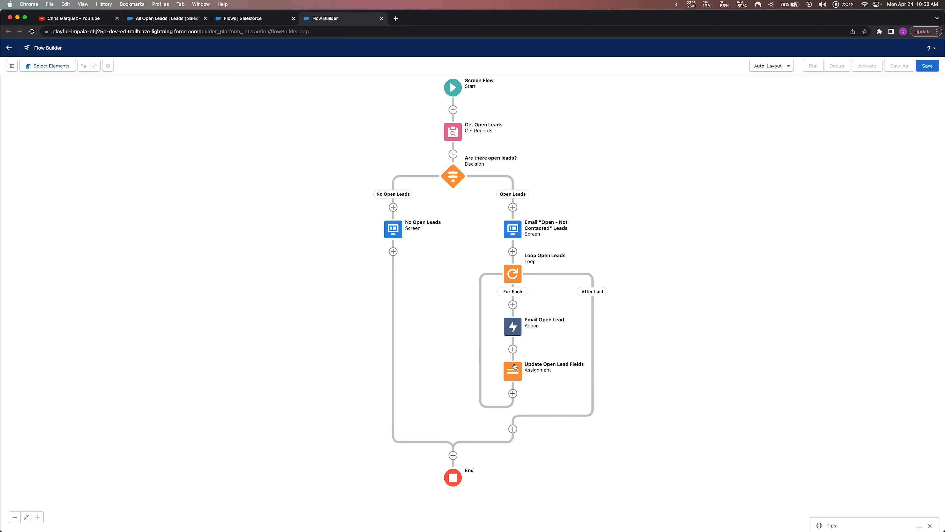
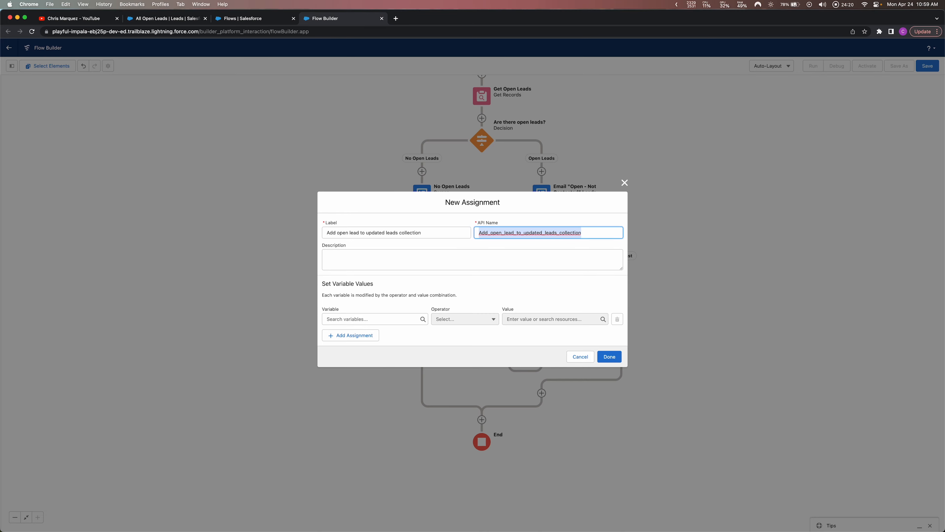
# - Create a new Variable resource from the assignment's variable field, with the API name Collection_Updated_Leads
pyautogui.click(380, 319)
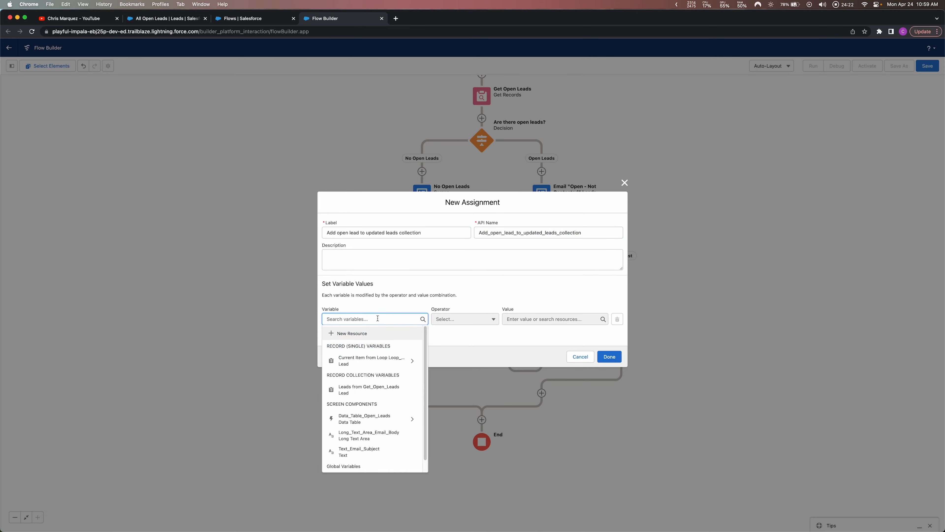
pyautogui.click(352, 334)
pyautogui.click(376, 256)
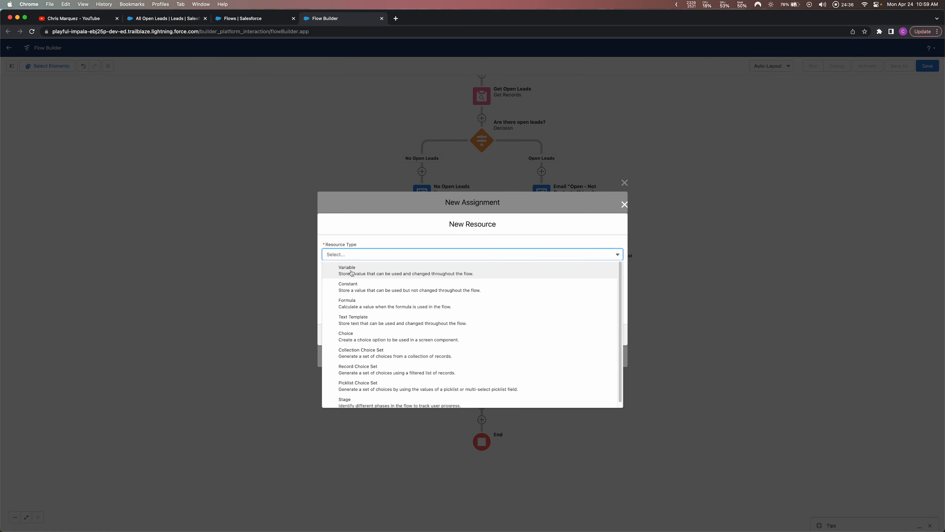
pyautogui.click(352, 271)
pyautogui.click(364, 269)
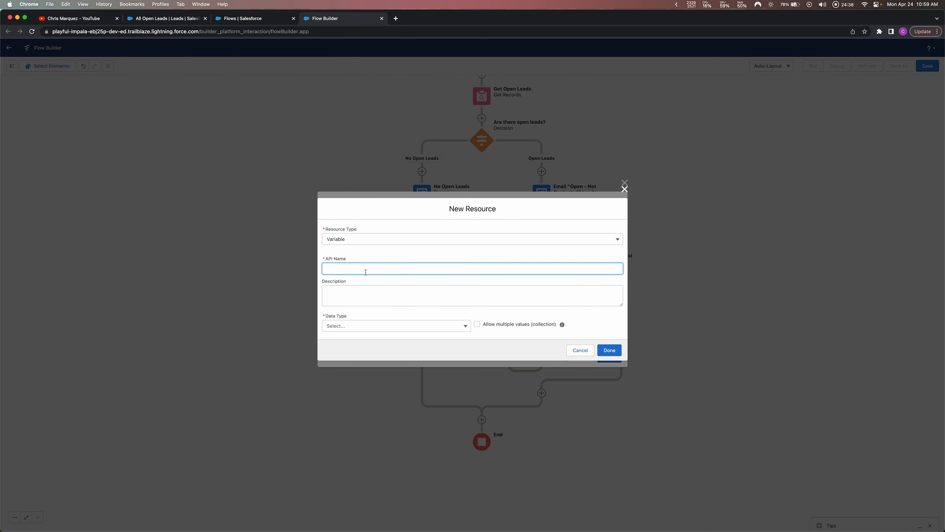
pyautogui.write('Collection_Updated_Leads')
# - Define the new variable as a Record collection of the Lead object that allows multiple values, and finish it
pyautogui.click(421, 325)
pyautogui.click(343, 353)
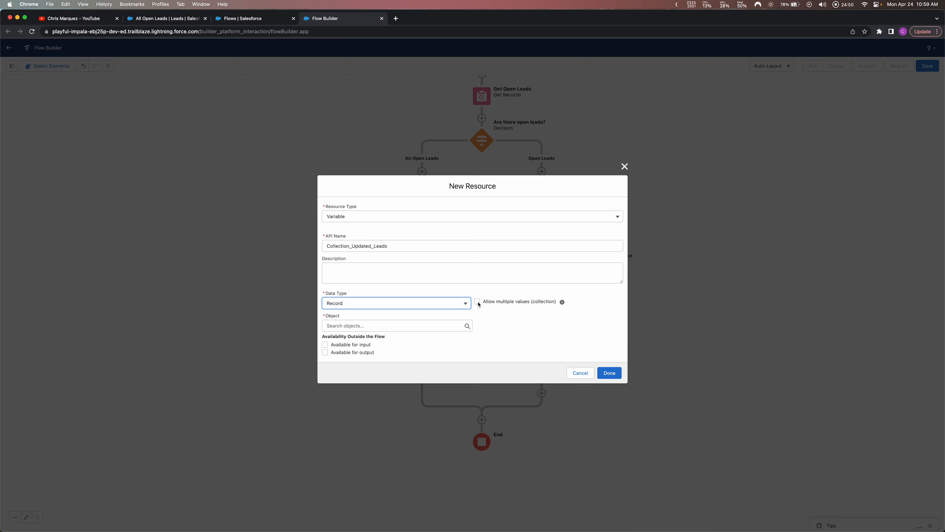
pyautogui.click(495, 302)
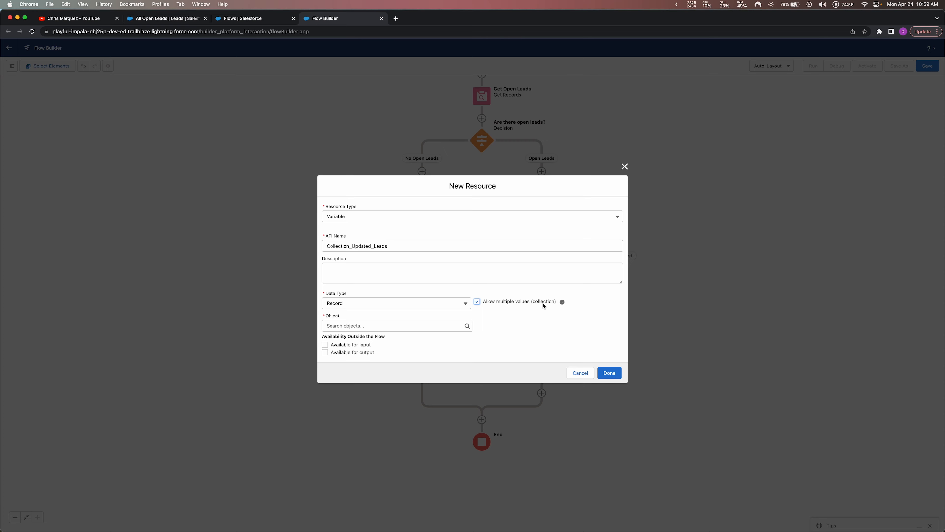
pyautogui.click(386, 328)
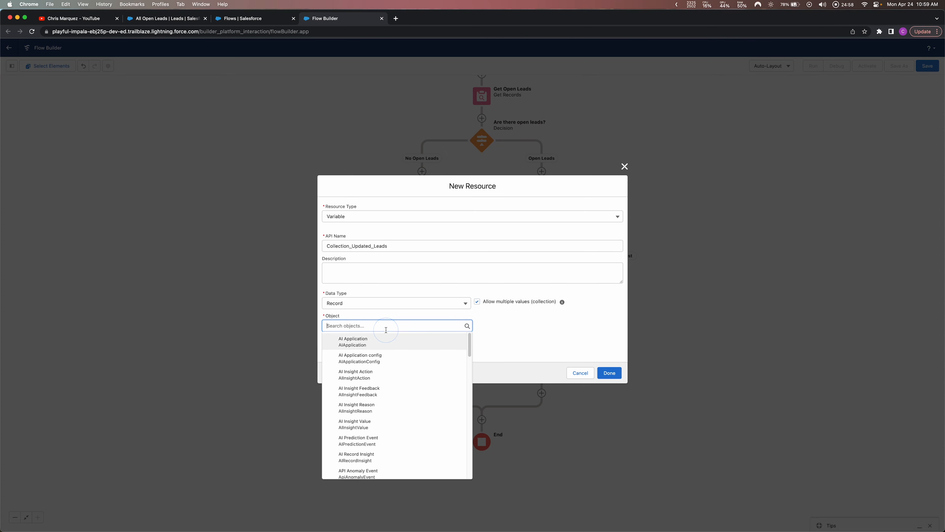
pyautogui.write('lead')
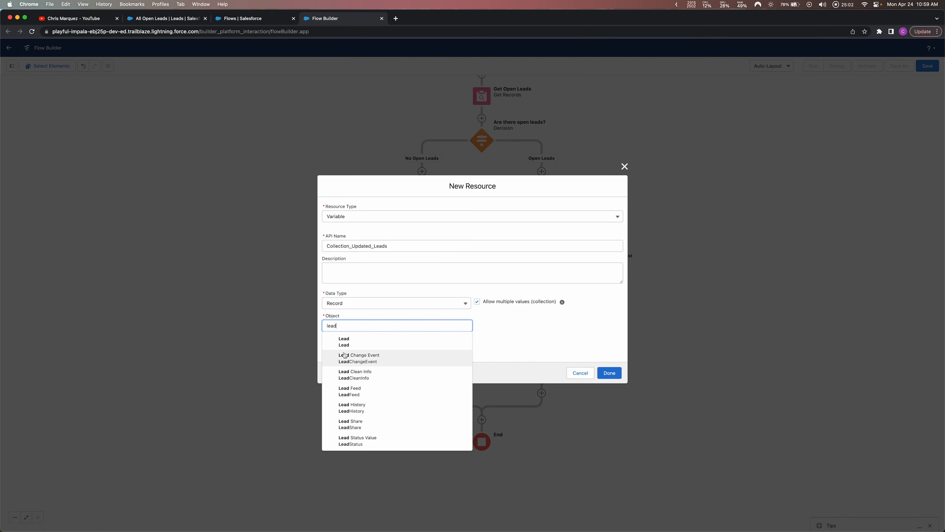
pyautogui.click(369, 341)
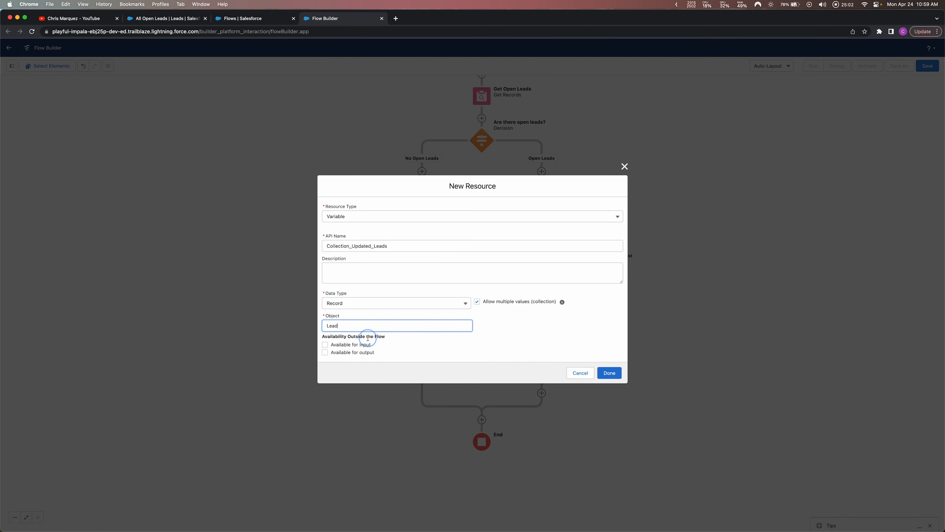
pyautogui.click(610, 374)
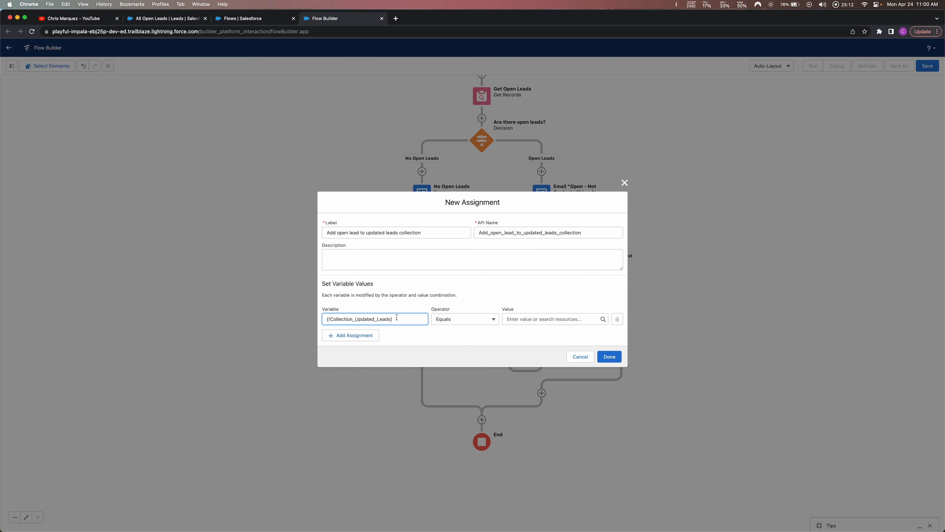
# - Set the assignment to add the current item from Loop_Open_Leads to Collection_Updated_Leads with the Add operator, and finish it
pyautogui.moveTo(398, 317); pyautogui.dragTo(326, 318)
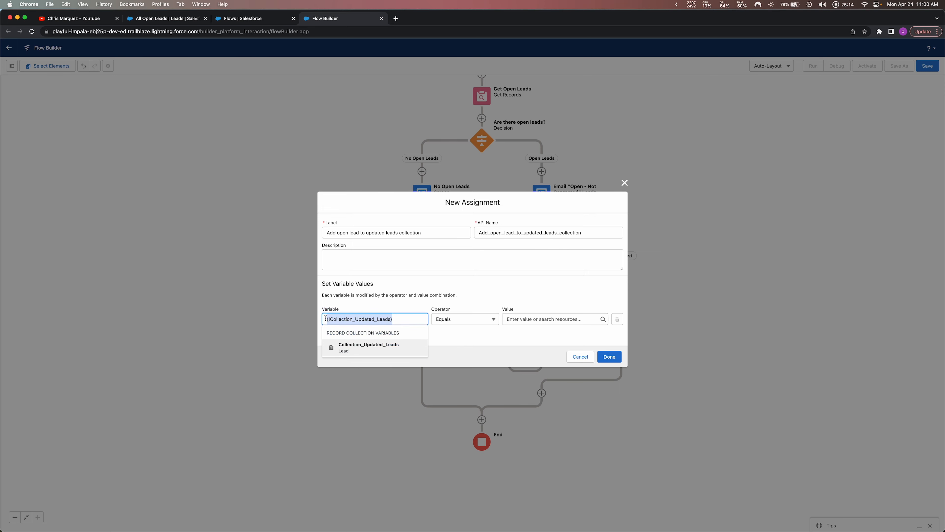
pyautogui.click(397, 294)
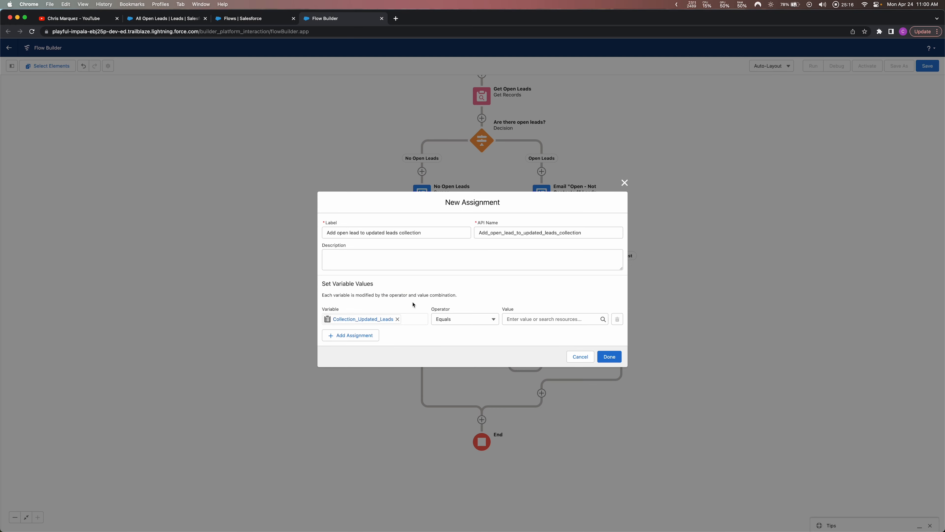
pyautogui.click(450, 322)
pyautogui.click(459, 348)
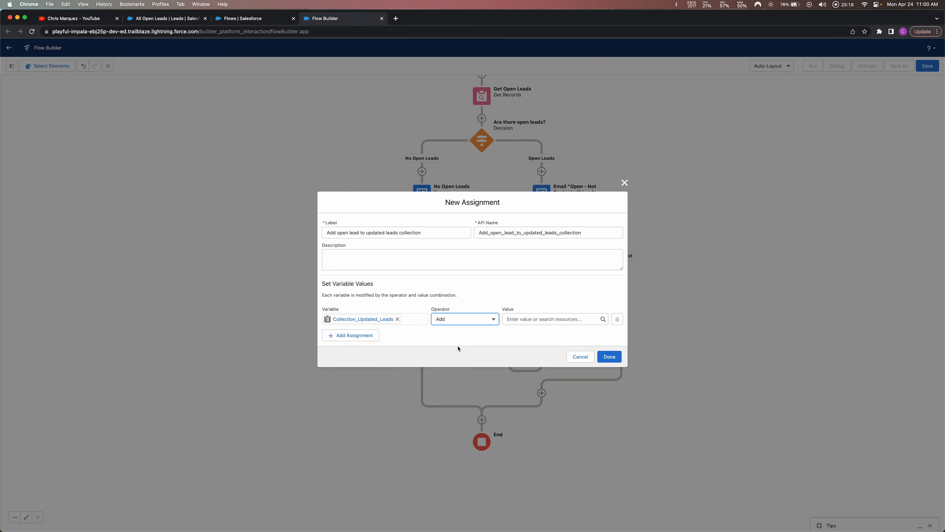
pyautogui.click(517, 321)
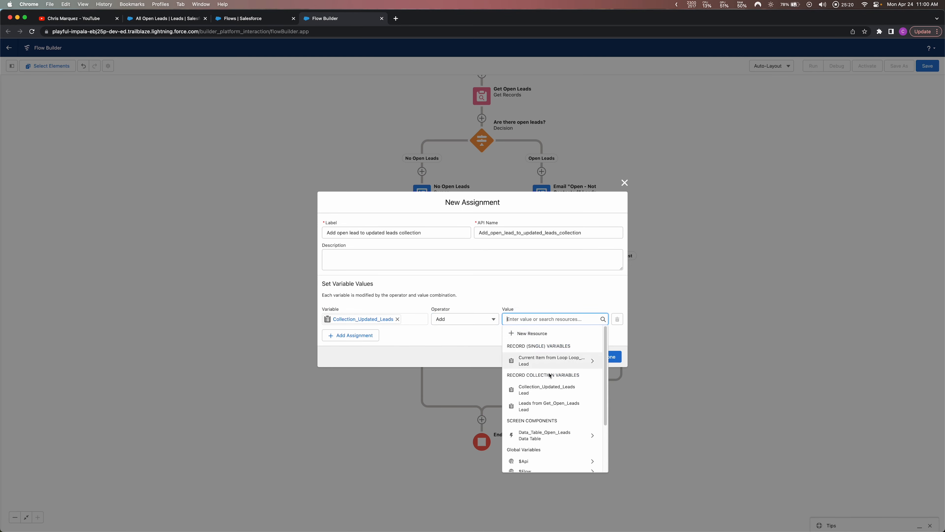
pyautogui.click(549, 360)
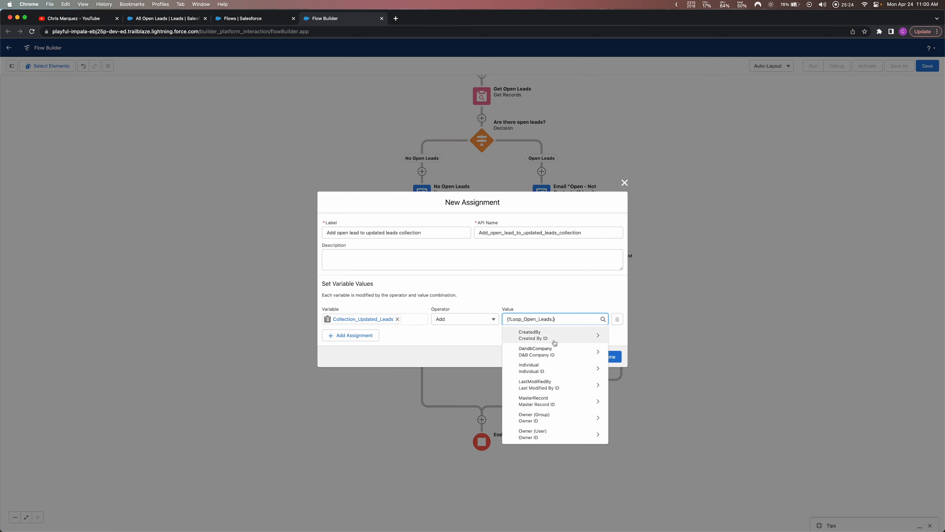
pyautogui.press('BackSpace')
pyautogui.click(551, 296)
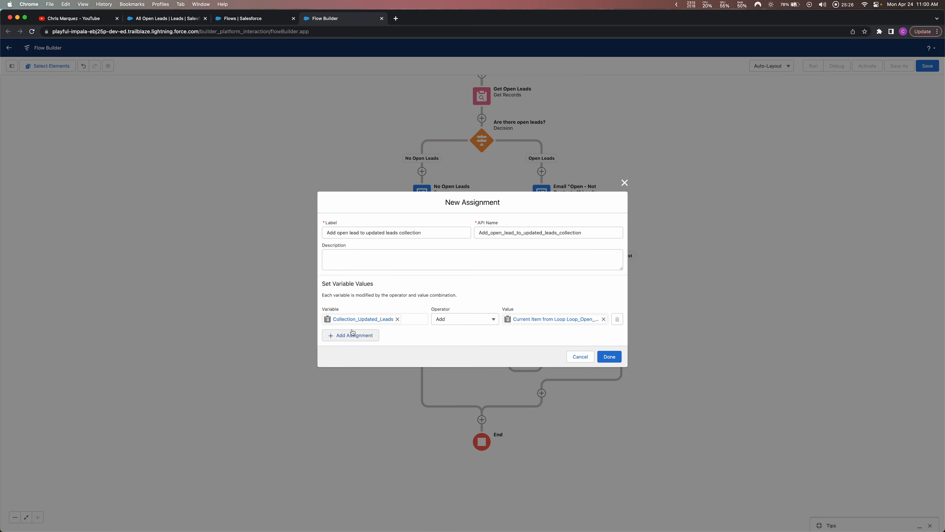
pyautogui.click(605, 355)
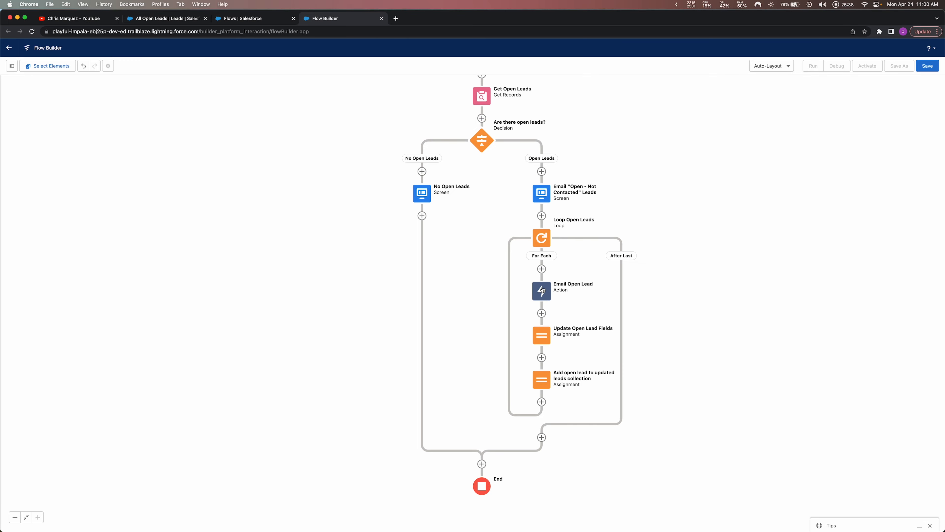
# - Review the variable values of the Update Open Lead Fields and Add open lead to updated leads collection assignments, closing each without changes
pyautogui.doubleClick(541, 335)
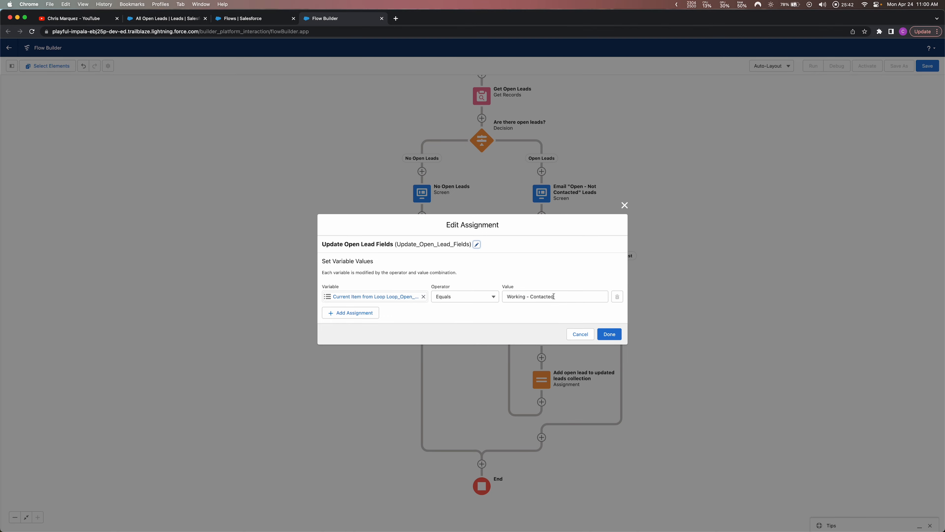
pyautogui.click(624, 205)
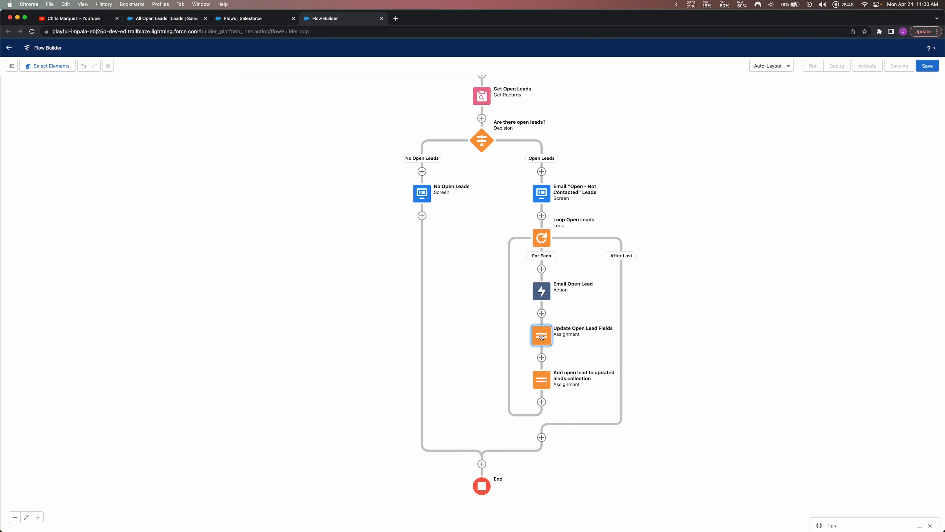
pyautogui.click(542, 384)
pyautogui.doubleClick(543, 386)
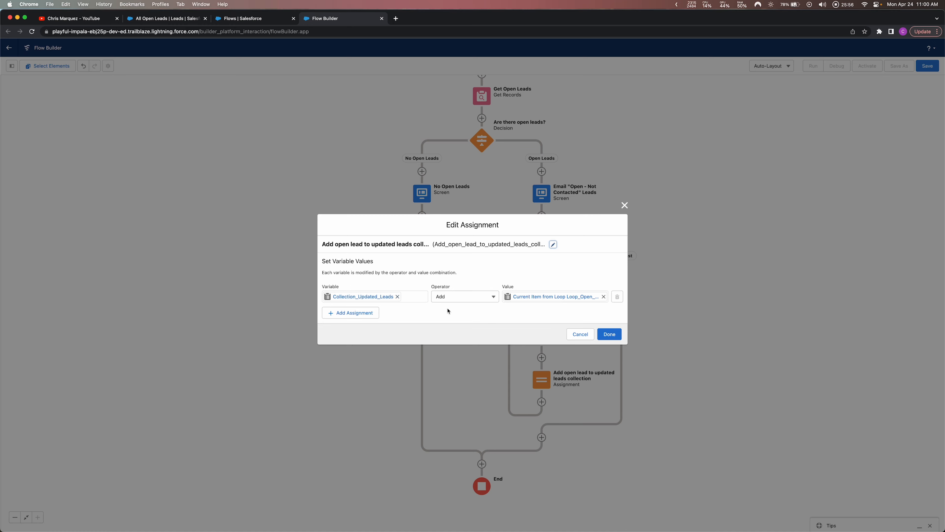
pyautogui.click(624, 205)
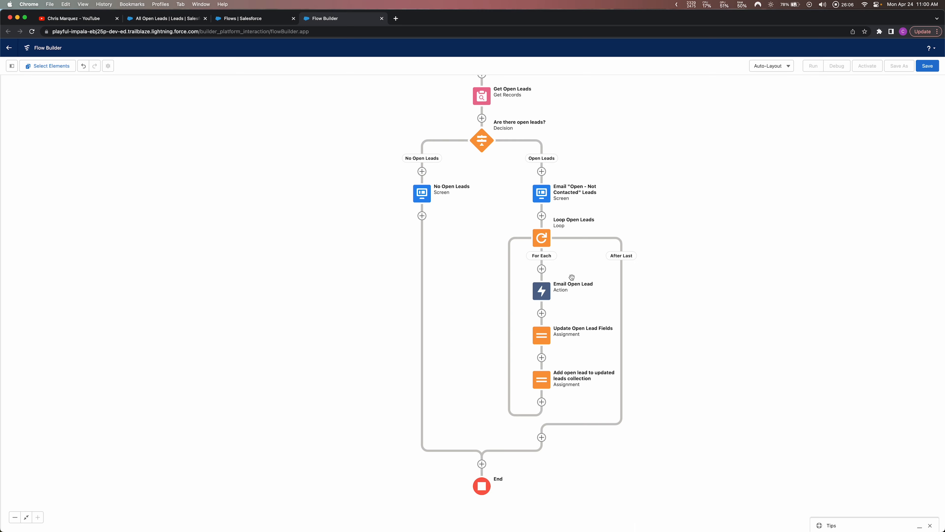
# - Add an Update Records element after the loop's After Last path, labelled Update Leads with the API name Update_Leads
pyautogui.click(541, 437)
pyautogui.scroll(-5, 525, 488)
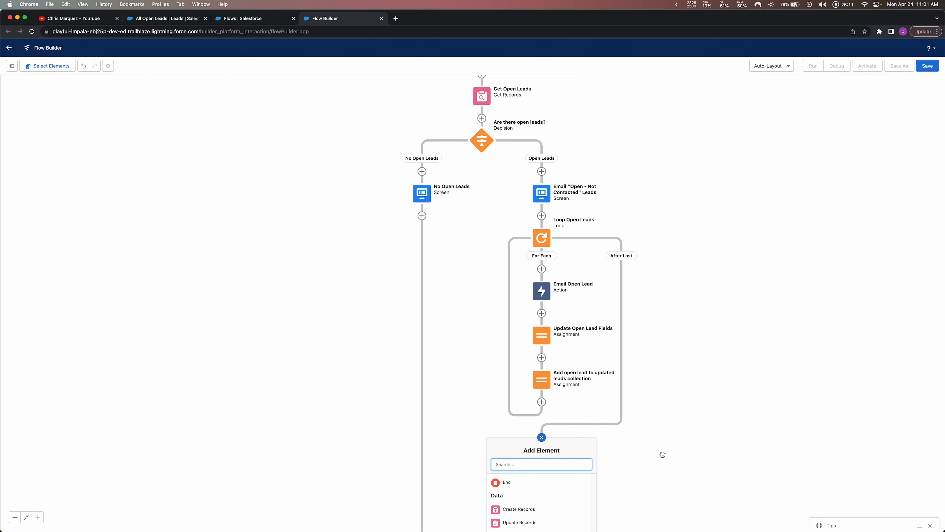
pyautogui.click(520, 523)
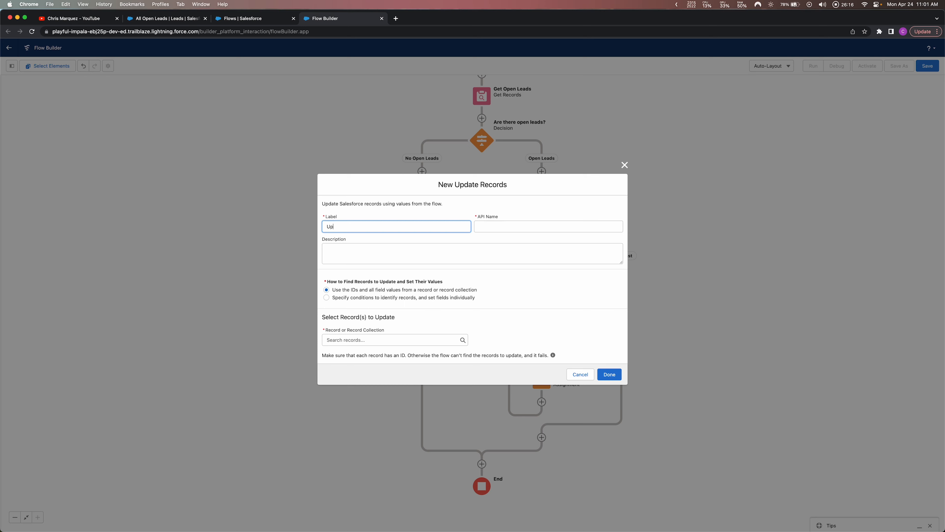
pyautogui.write('Update Leads')
pyautogui.press('Tab')
pyautogui.press('Tab')
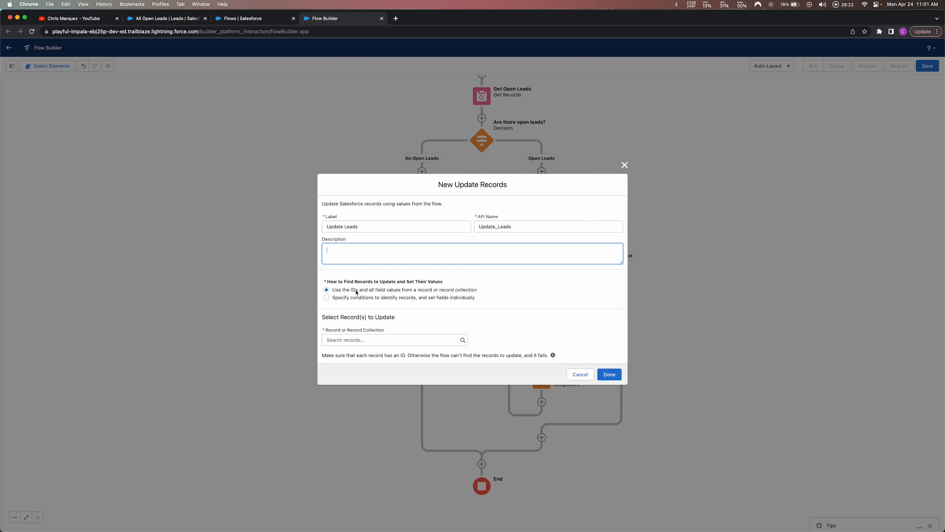
# - Have the element use the IDs and field values from the Collection_Updated_Leads record collection, and finish it
pyautogui.click(454, 290)
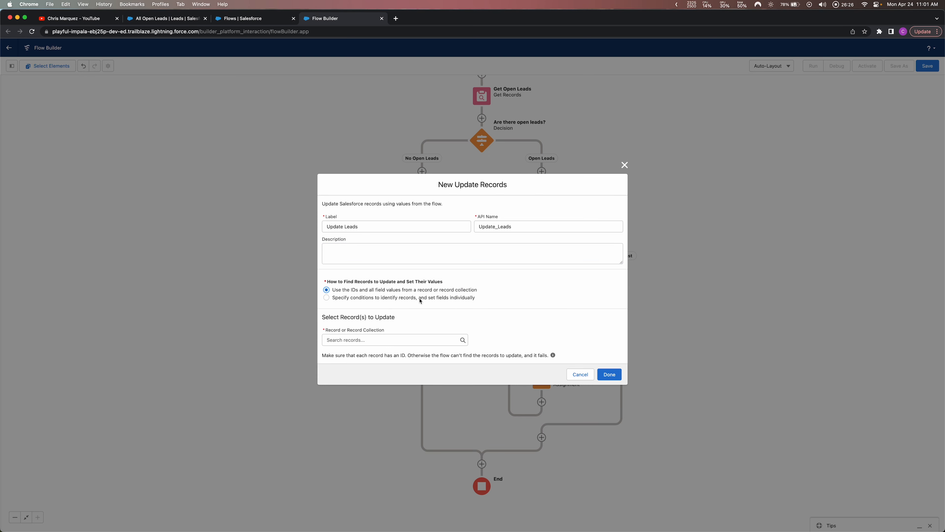
pyautogui.click(351, 343)
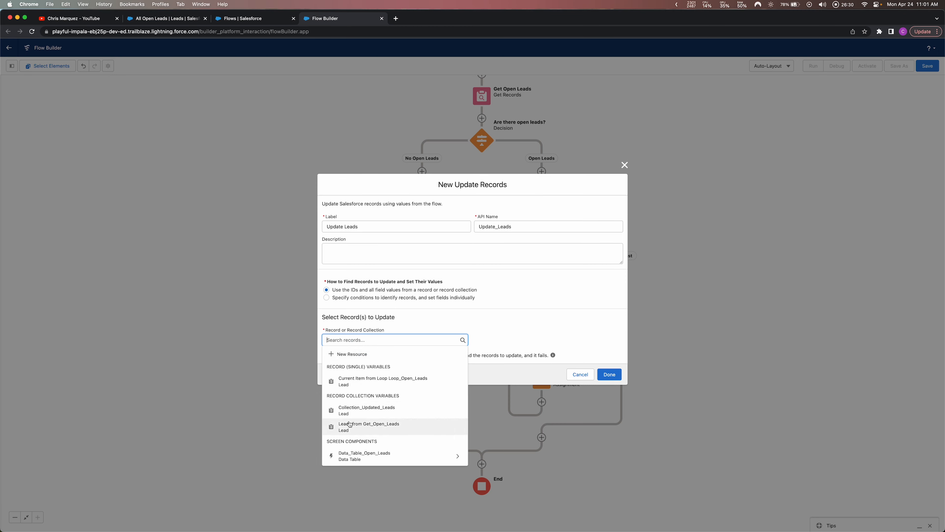
pyautogui.click(369, 411)
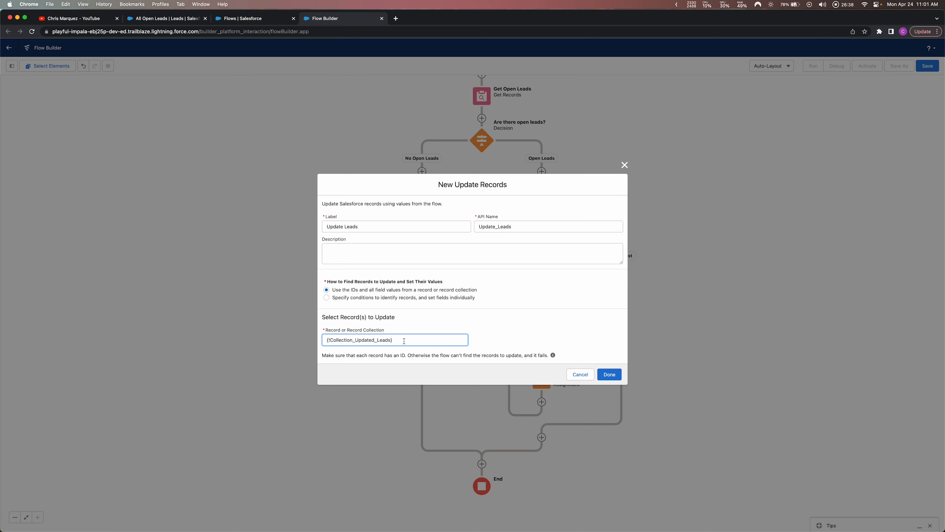
pyautogui.click(651, 330)
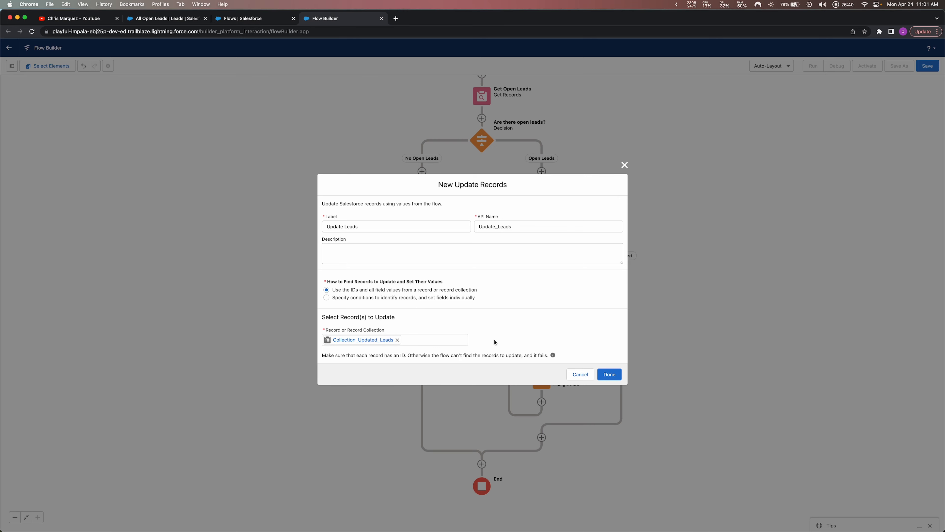
pyautogui.click(609, 373)
pyautogui.moveTo(635, 382); pyautogui.dragTo(659, 359)
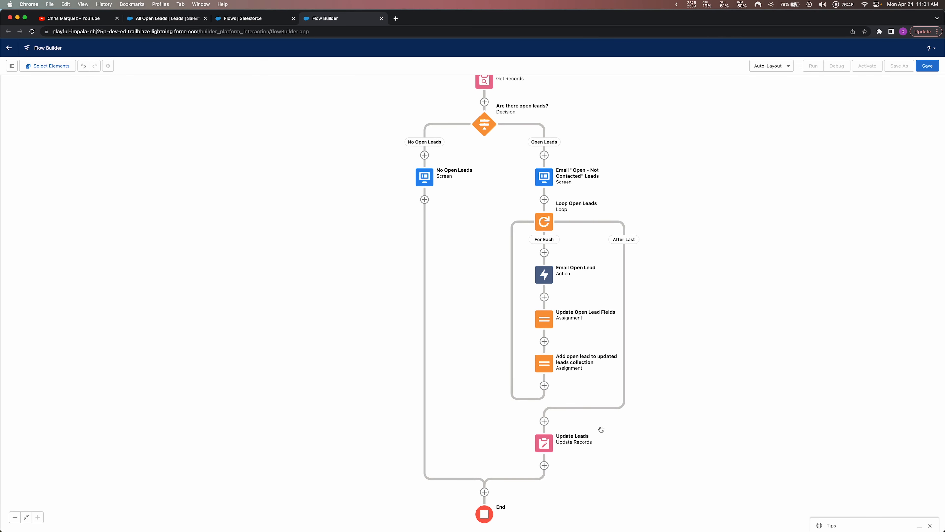
pyautogui.moveTo(644, 437); pyautogui.dragTo(601, 382)
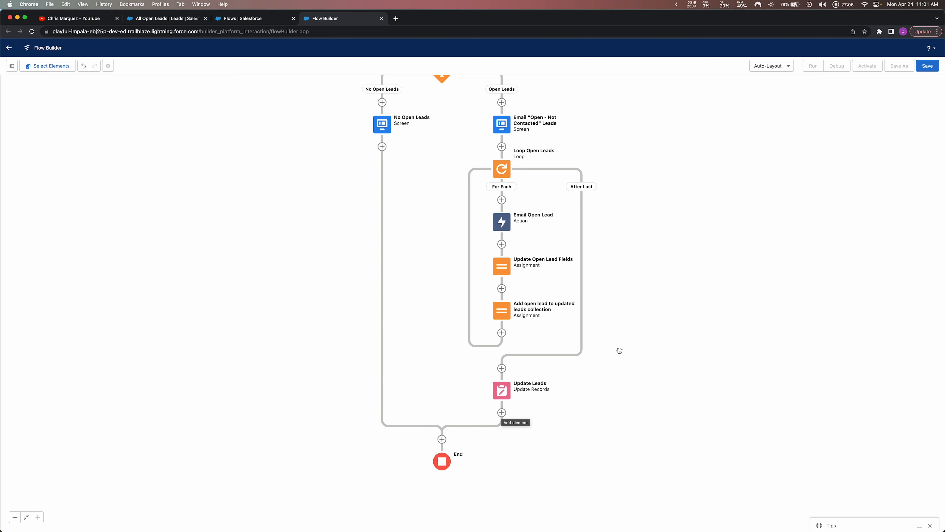
pyautogui.scroll(3, 619, 368)
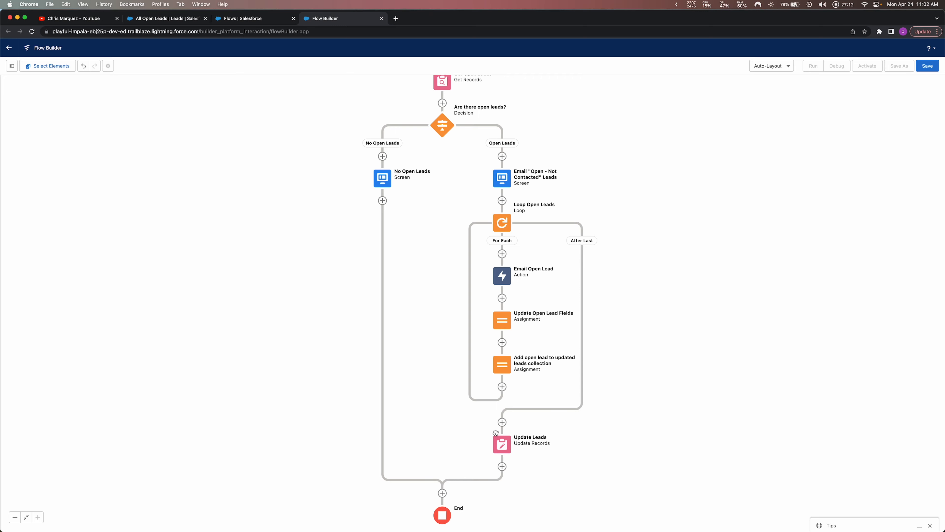
pyautogui.moveTo(381, 132); pyautogui.dragTo(361, 313)
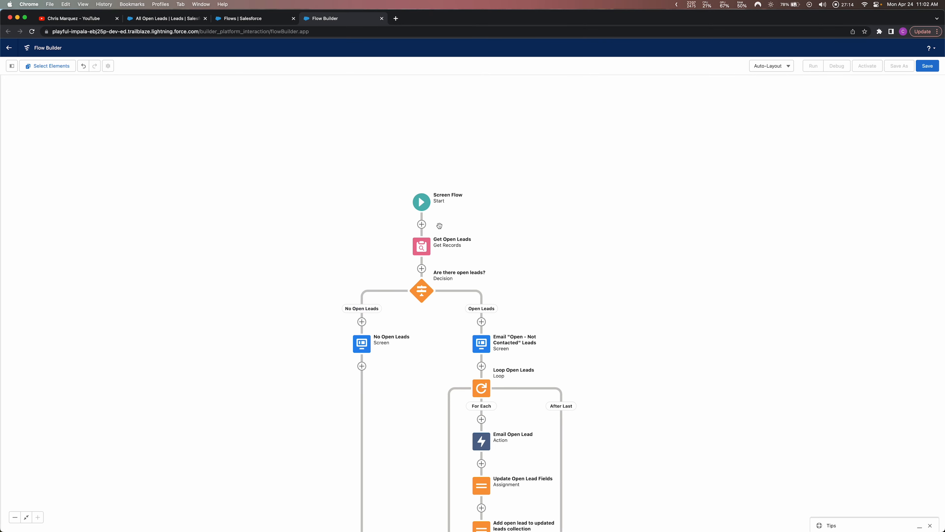
pyautogui.moveTo(572, 262); pyautogui.dragTo(581, 118)
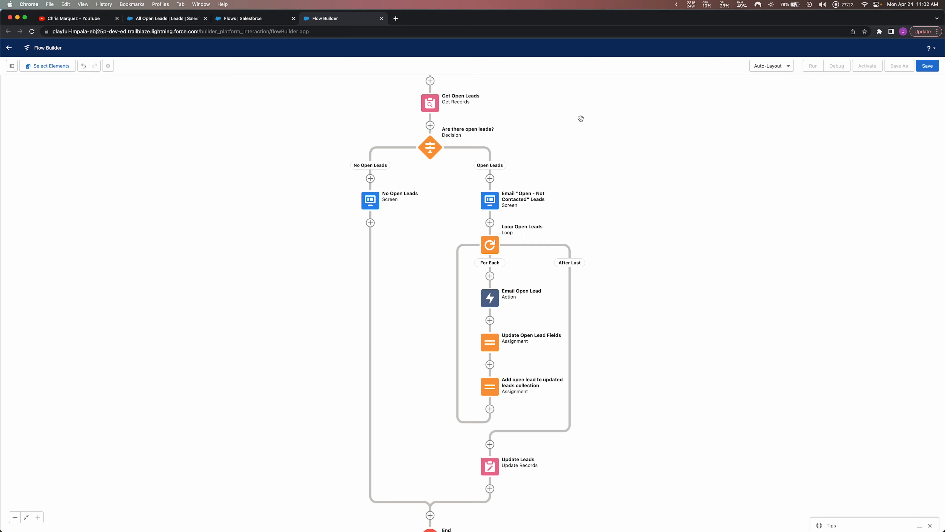
# - Add a Screen after Update Leads labelled Email Sent and Status Updated, with the API name Screen_Email_Sent_and_Status_Updated
pyautogui.scroll(-5, 614, 233)
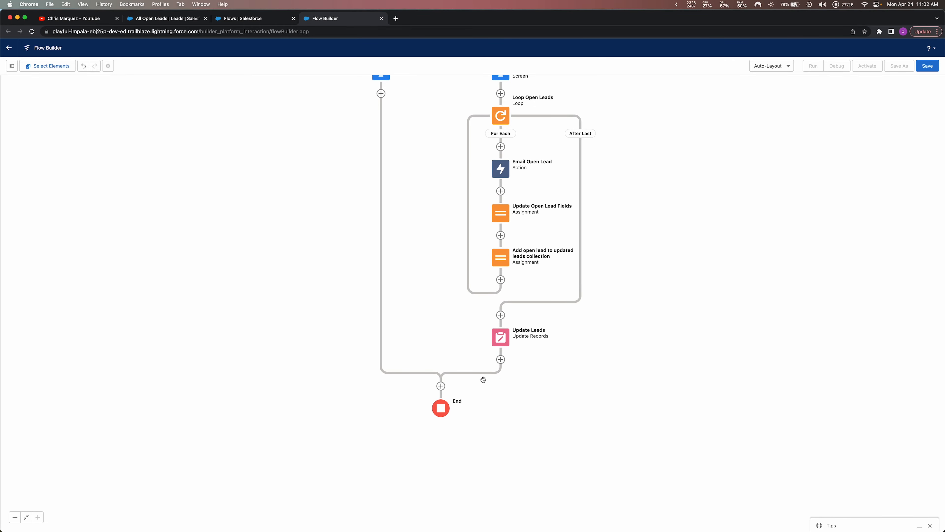
pyautogui.click(501, 359)
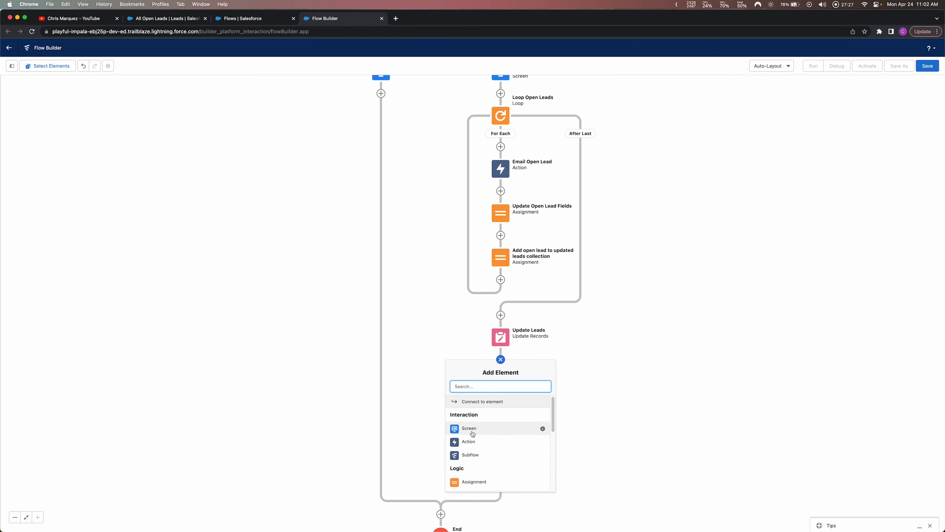
pyautogui.click(472, 434)
pyautogui.click(846, 131)
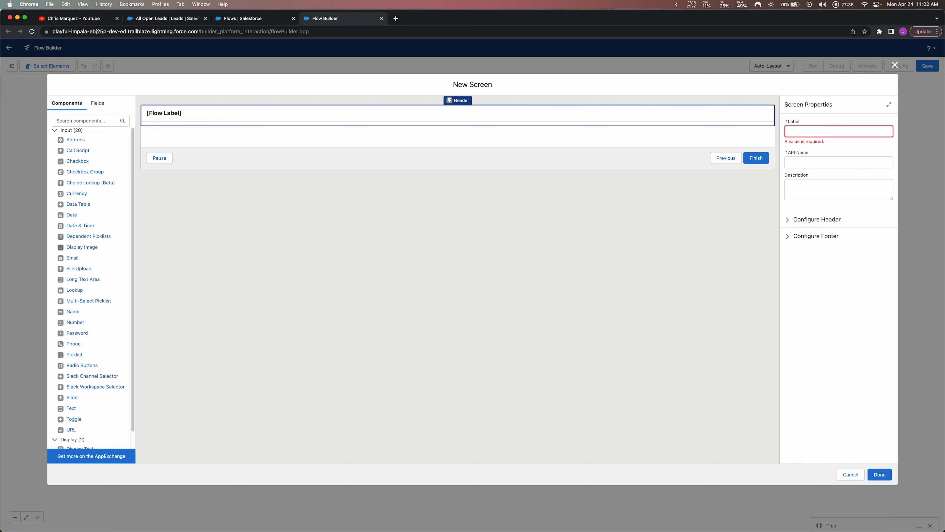
pyautogui.write('Email Sent and Status Updated')
pyautogui.press('Tab')
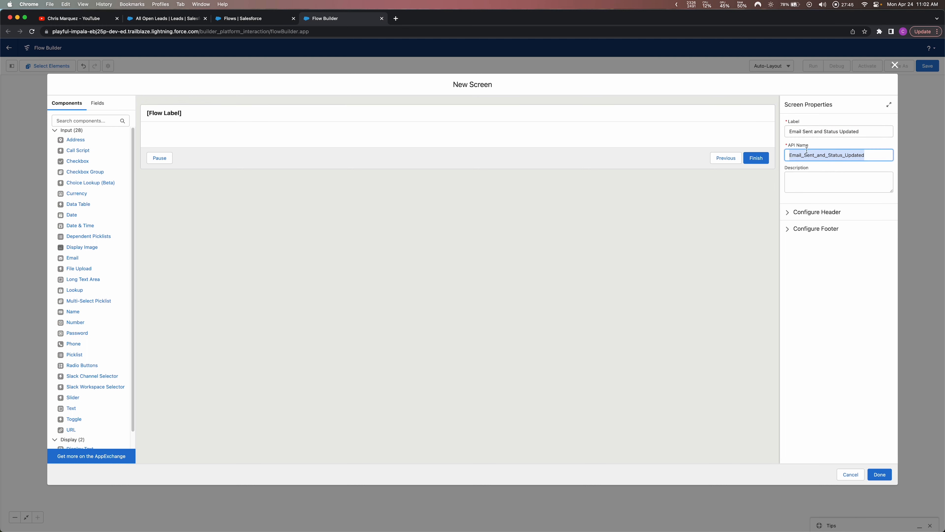
pyautogui.click(793, 156)
pyautogui.write('Screen_')
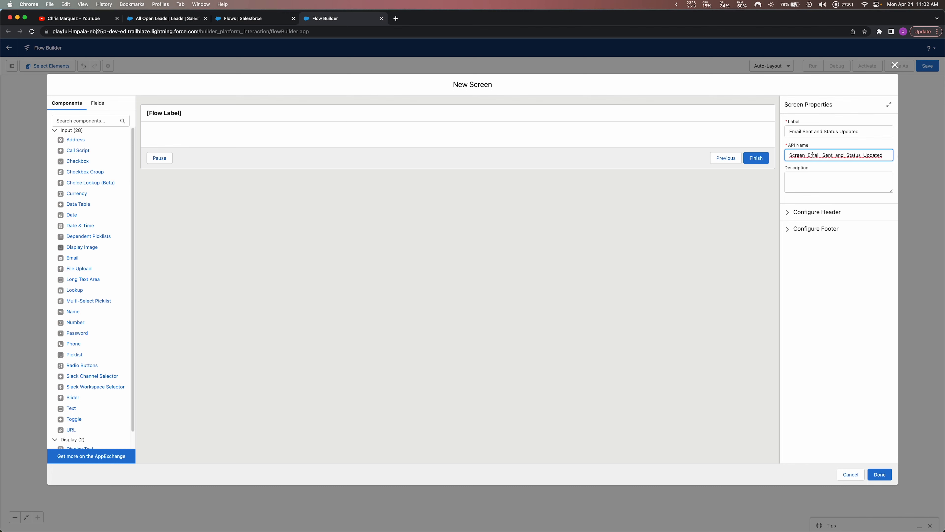
pyautogui.moveTo(807, 157); pyautogui.dragTo(786, 157)
pyautogui.click(810, 202)
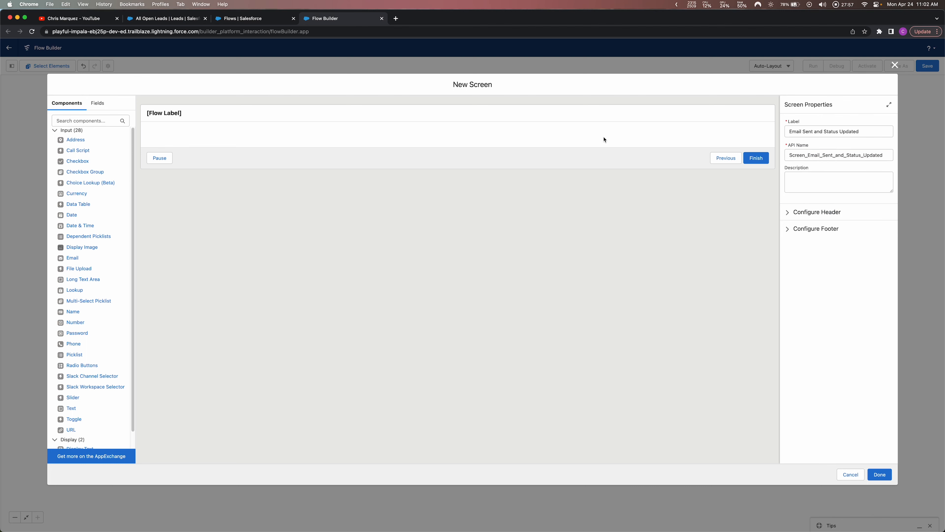
# - Add a Display Text component to the screen, delete the duplicate one, and select the remaining component
pyautogui.scroll(-1, 93, 372)
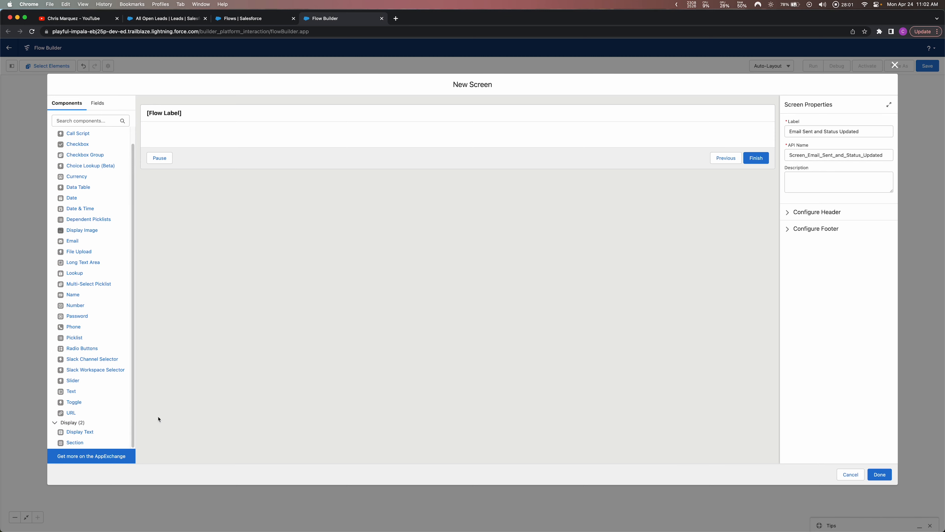
pyautogui.click(80, 431)
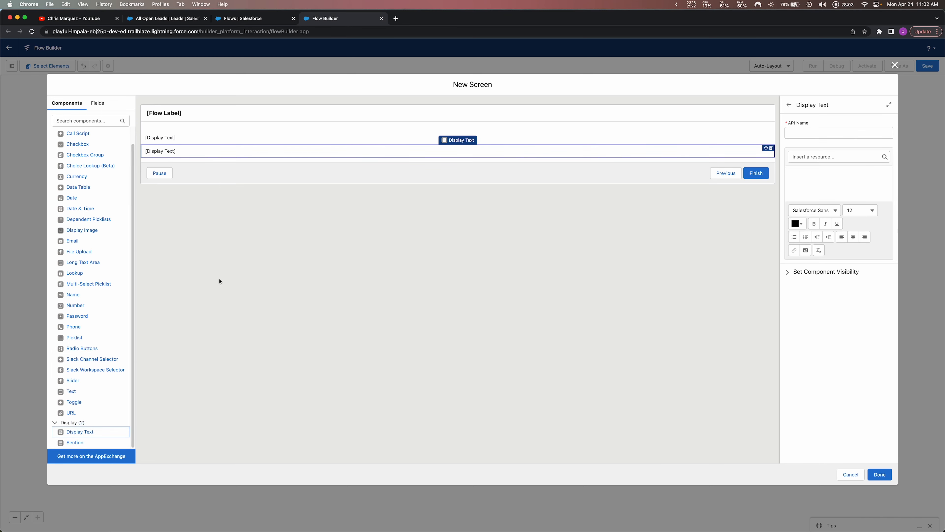
pyautogui.click(771, 148)
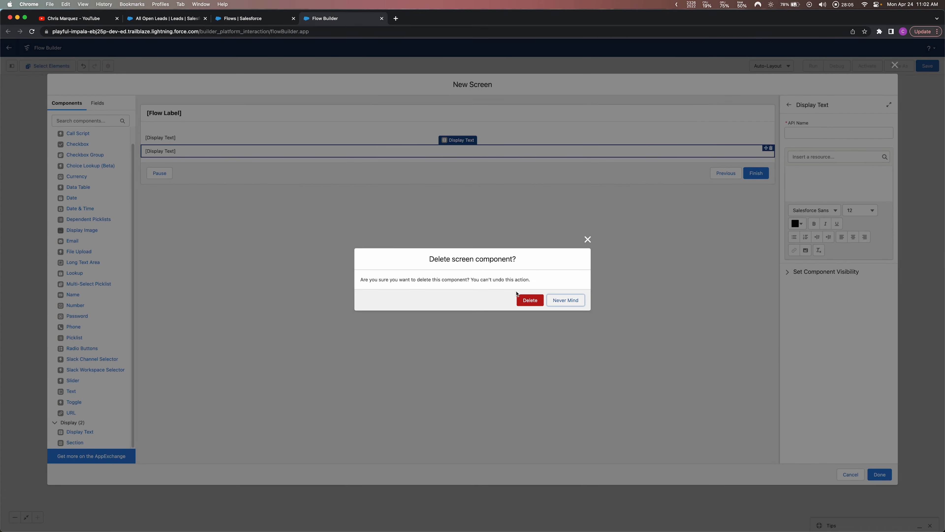
pyautogui.click(525, 300)
pyautogui.click(391, 137)
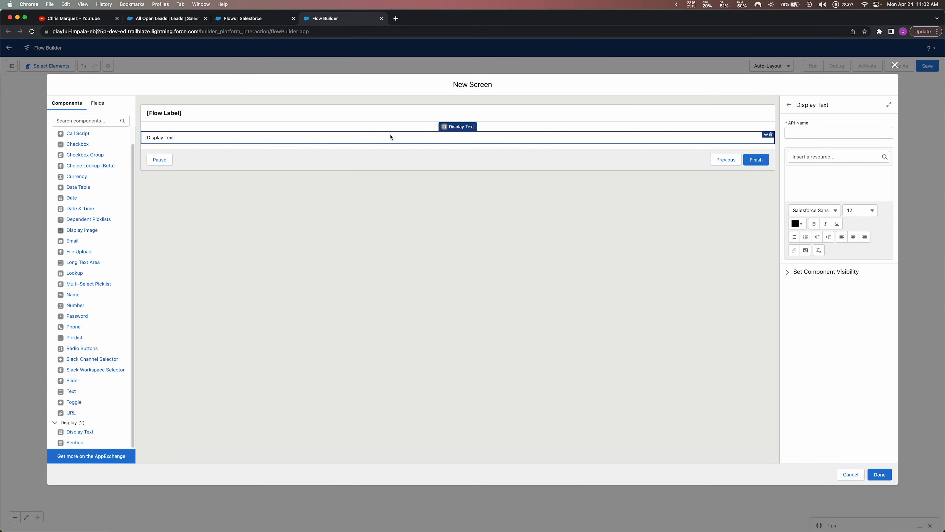
# - Set the Display Text component's API name to Display_Text_Success
pyautogui.click(802, 137)
pyautogui.write('Di')
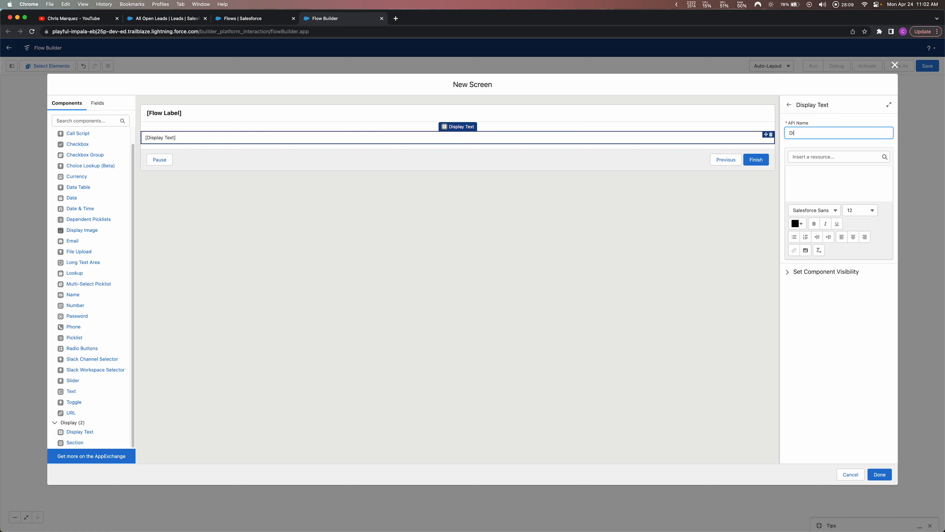
pyautogui.write('splat')
pyautogui.write('_tE')
pyautogui.write('ecx')
pyautogui.write('t')
pyautogui.write('_Succe')
pyautogui.write('ss')
pyautogui.press('Tab')
pyautogui.press('Tab')
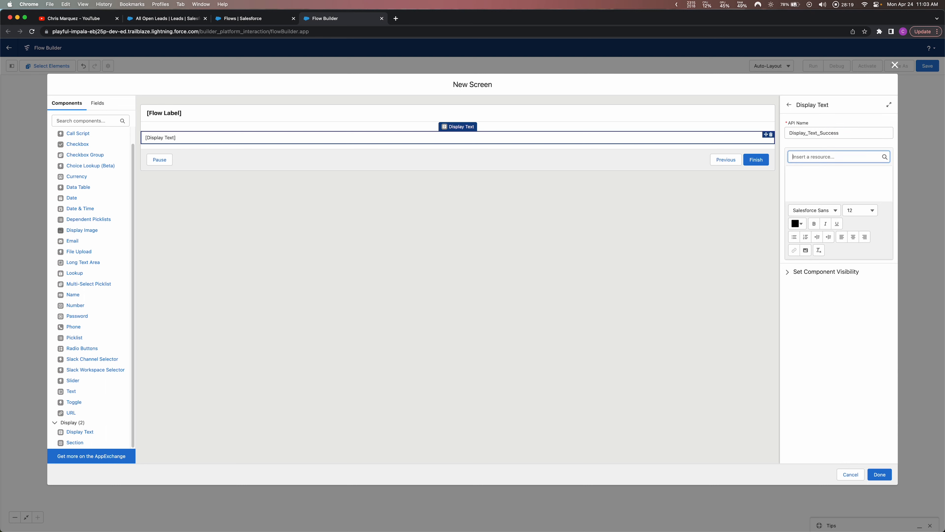
# - Enter "Email(s) Sent & Lead Status Updated!" as the content of the Display_Text_Success component
pyautogui.press('Tab')
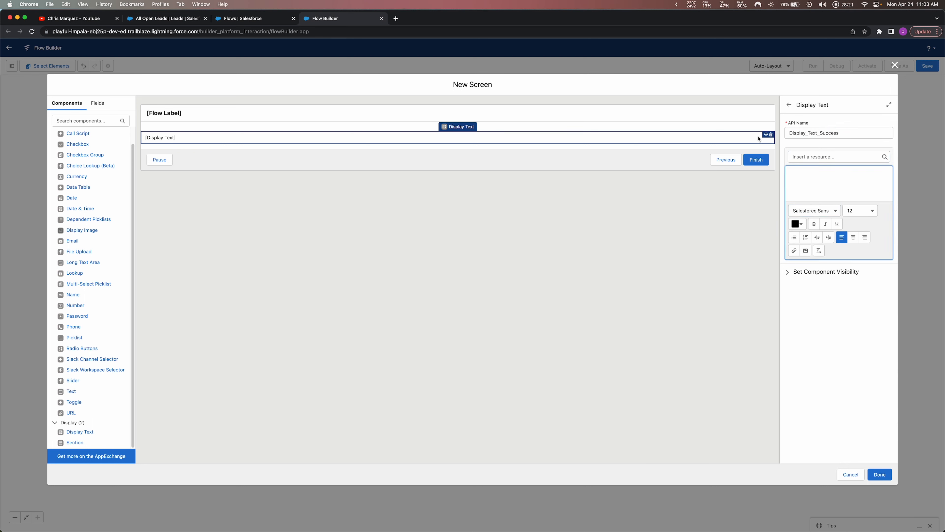
pyautogui.press('super+Tab')
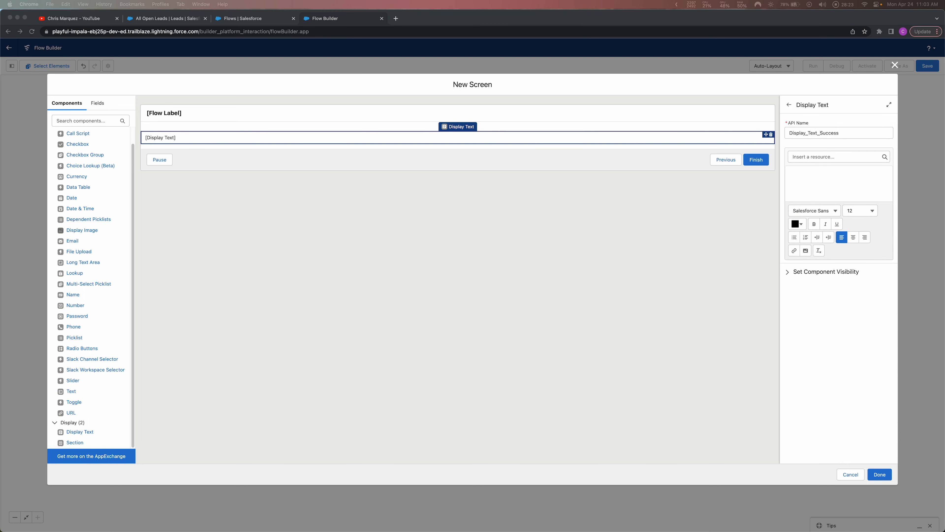
pyautogui.click(821, 174)
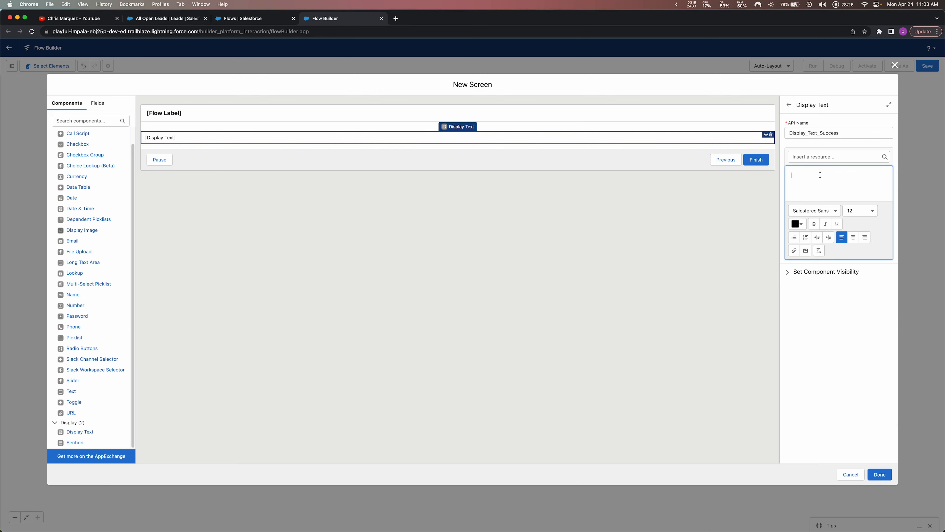
pyautogui.write('Email(s) Sent & Lead S')
pyautogui.write('tatus u')
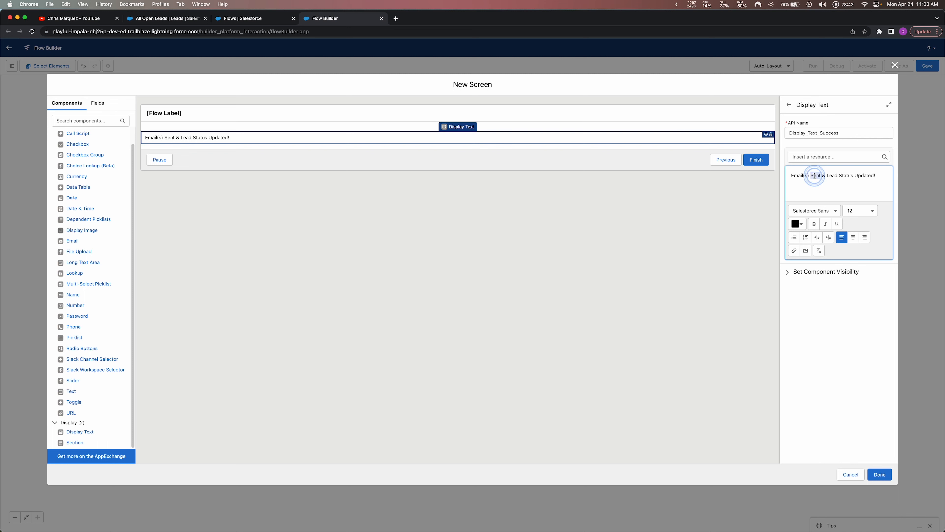
# - Format the whole success message in green #07AD15, size 20, centred and bold
pyautogui.tripleClick(814, 173)
pyautogui.click(803, 223)
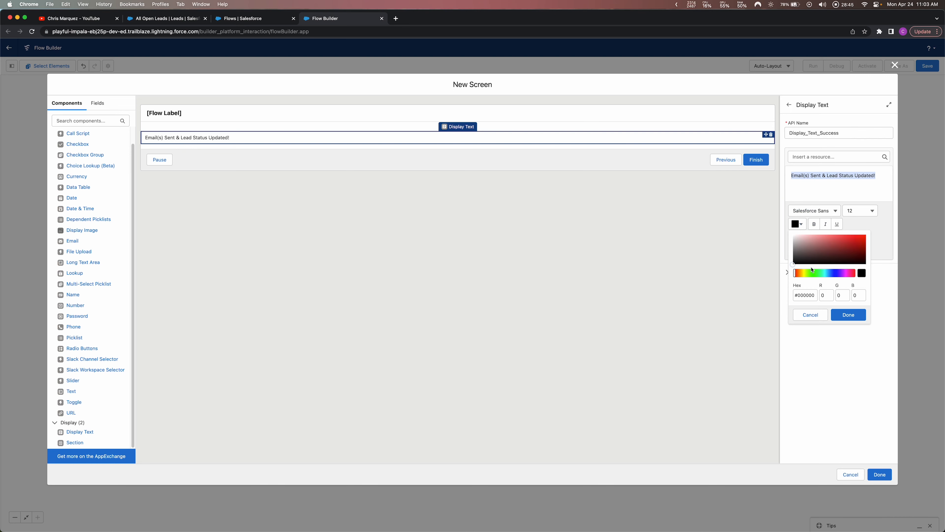
pyautogui.click(815, 274)
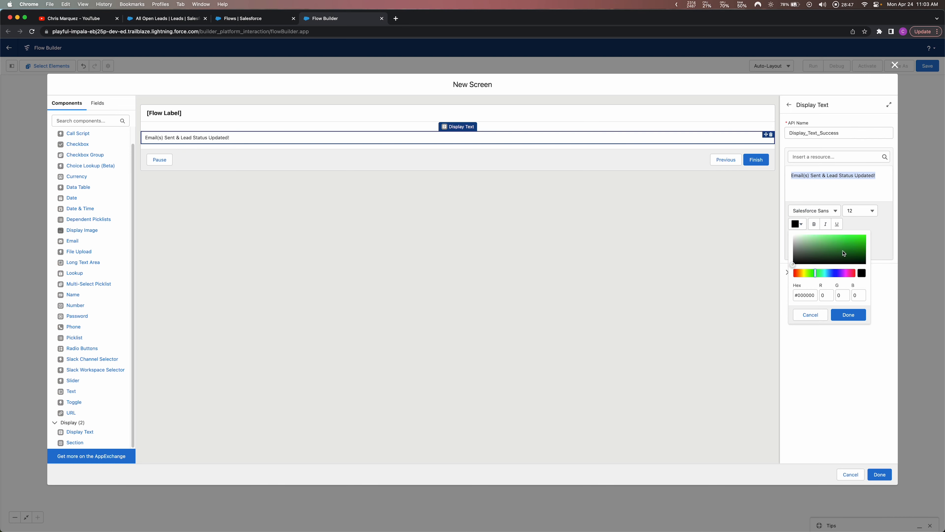
pyautogui.click(863, 245)
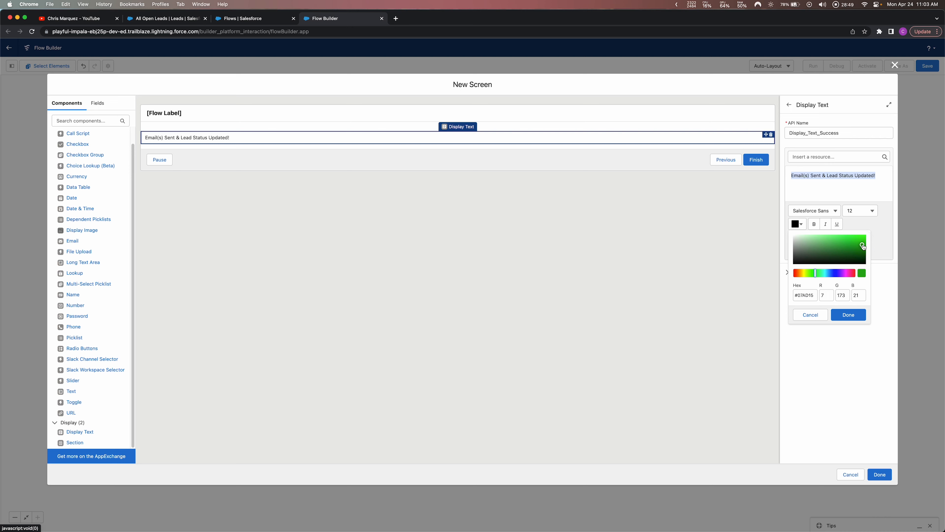
pyautogui.click(848, 314)
pyautogui.click(856, 211)
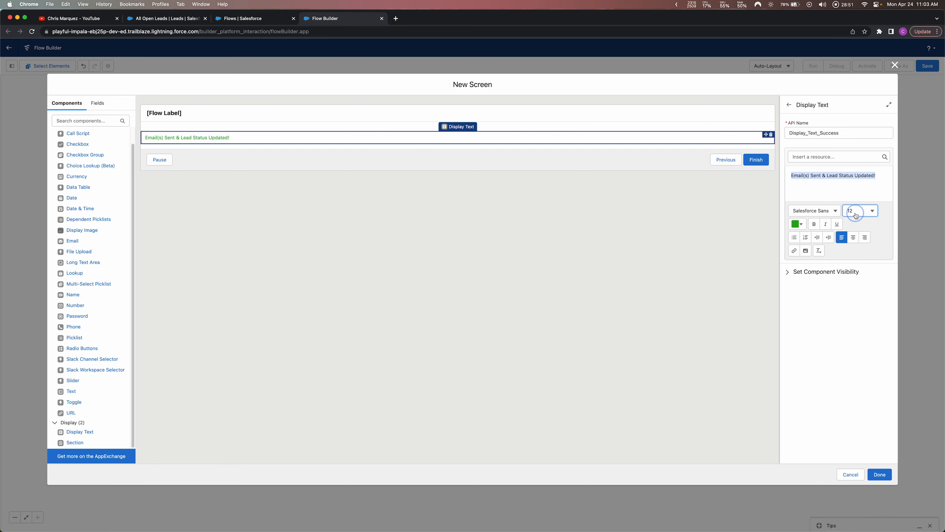
pyautogui.click(836, 328)
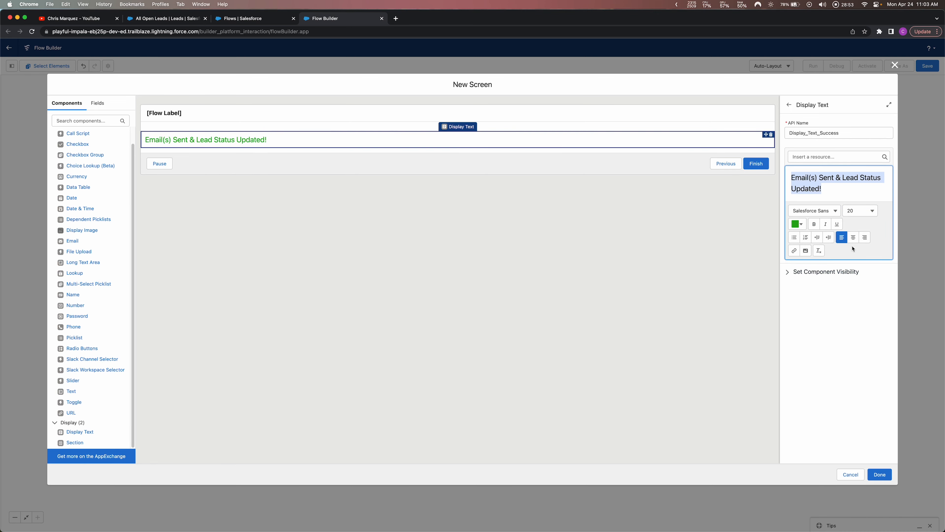
pyautogui.click(854, 238)
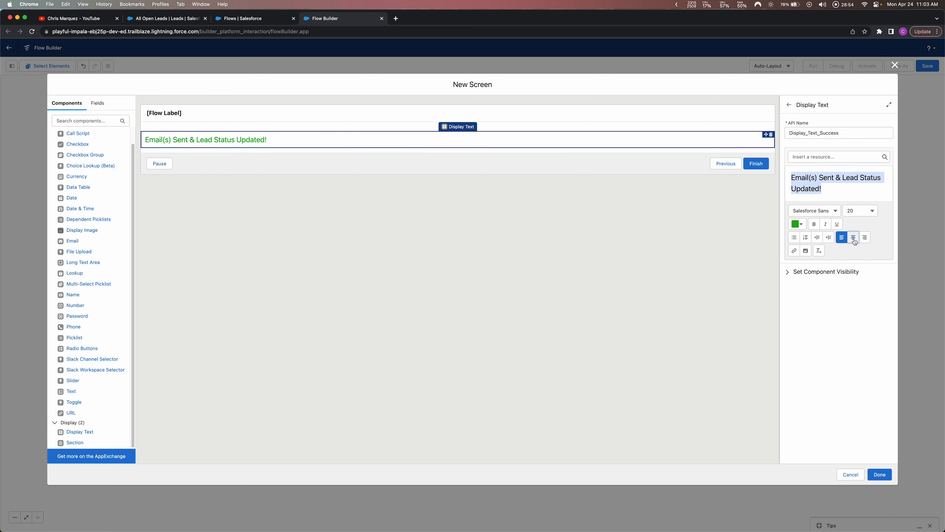
pyautogui.click(813, 224)
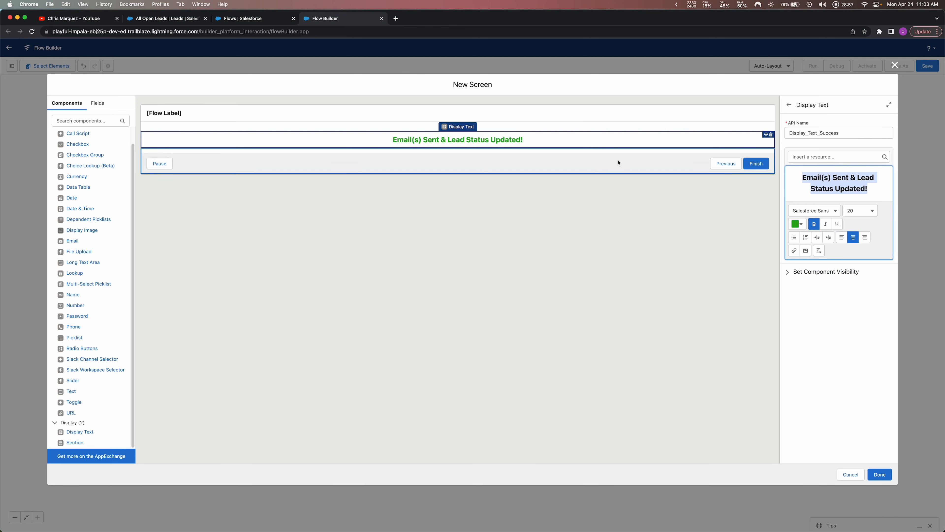
# - Configure the screen's footer to hide Previous and Pause, label the Finish button Close, and finish the screen
pyautogui.click(657, 167)
pyautogui.click(791, 229)
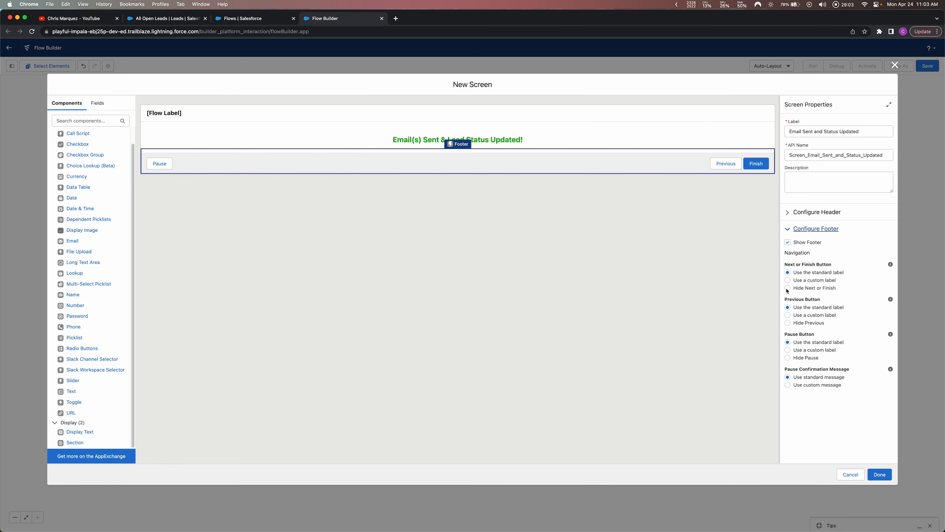
pyautogui.click(788, 323)
pyautogui.click(788, 358)
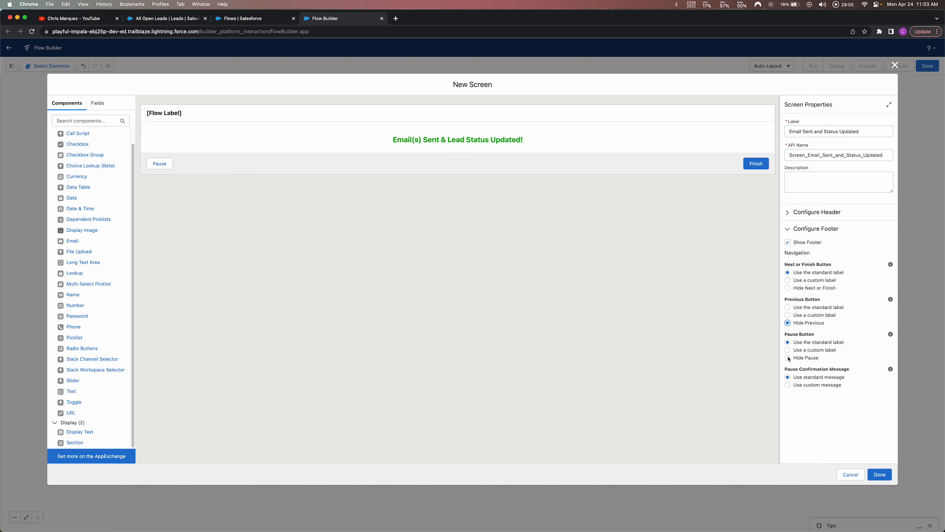
pyautogui.click(790, 288)
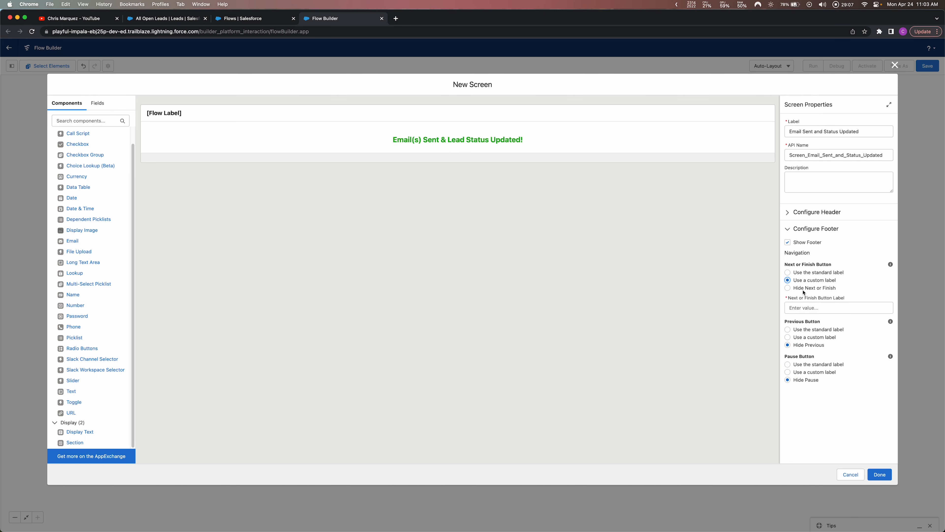
pyautogui.click(804, 280)
pyautogui.click(816, 308)
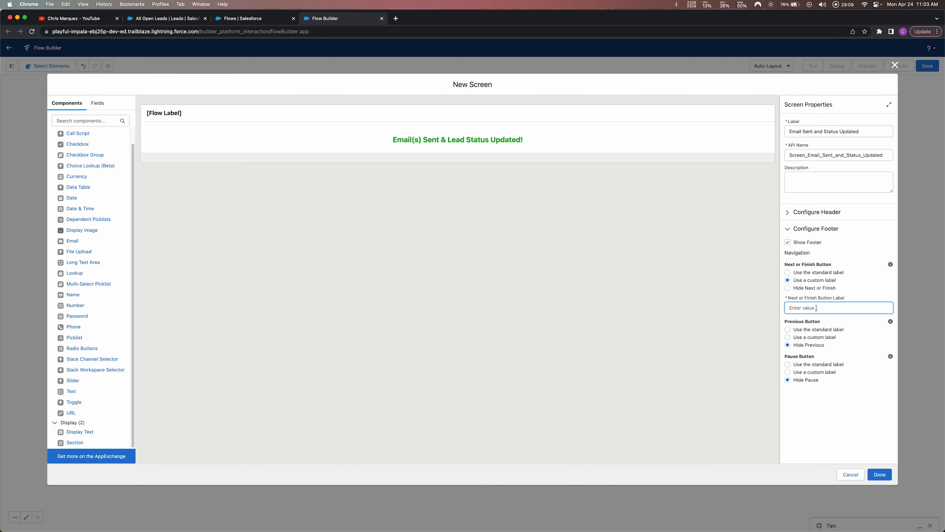
pyautogui.write('Close')
pyautogui.click(830, 394)
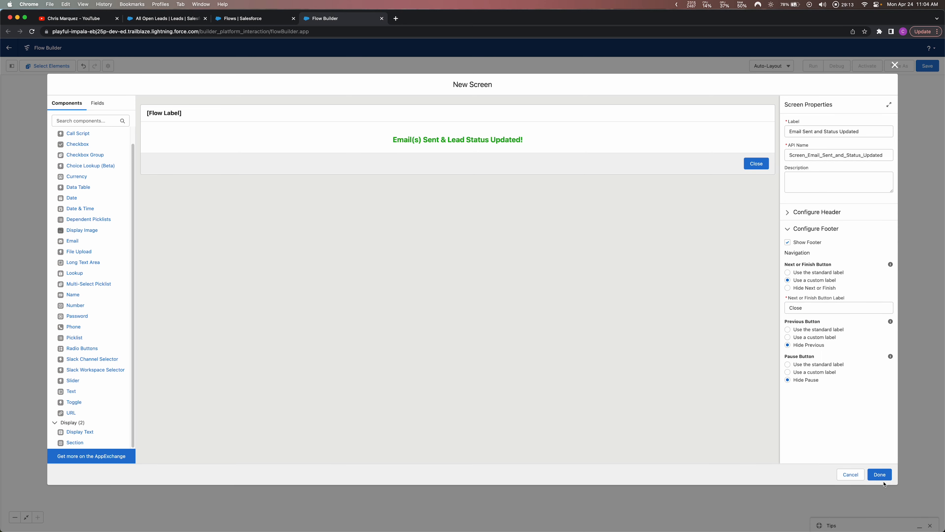
pyautogui.click(883, 478)
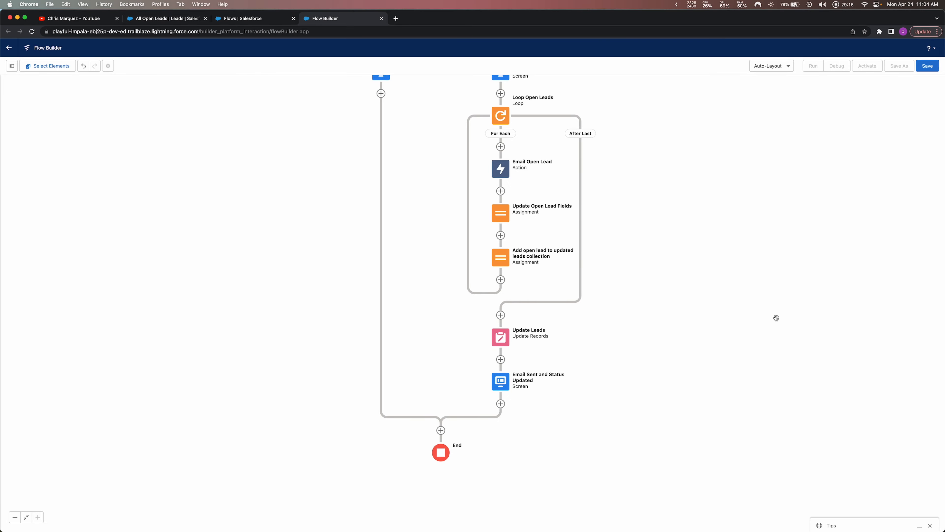
# - Review the Get Open Leads filter criteria, the No Open Leads screen and the Email "Open - Not Contacted" Leads screen without changing them
pyautogui.moveTo(762, 194); pyautogui.dragTo(645, 186)
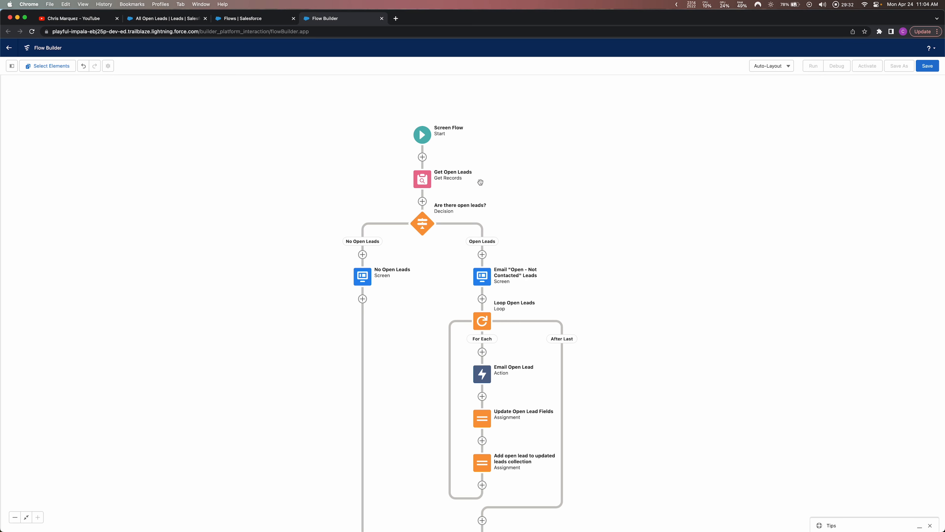
pyautogui.doubleClick(422, 179)
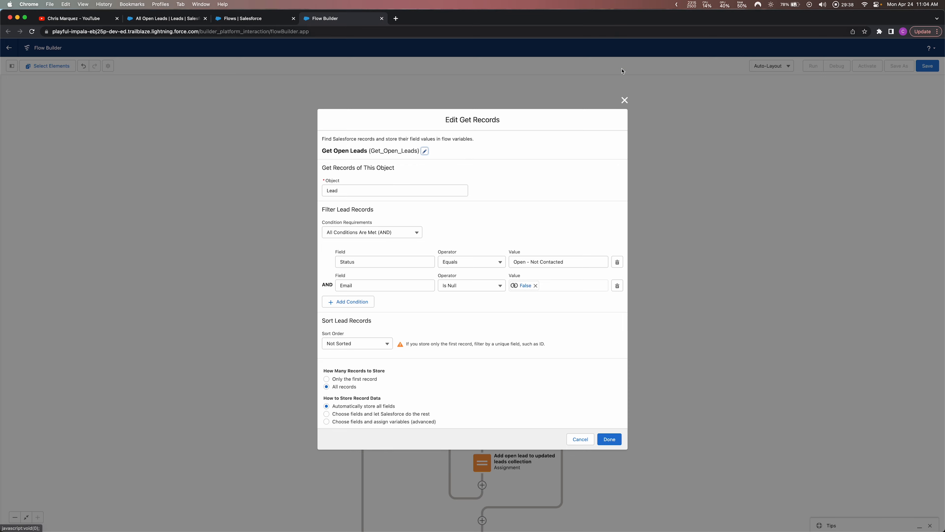
pyautogui.click(624, 99)
pyautogui.moveTo(626, 169); pyautogui.dragTo(685, 108)
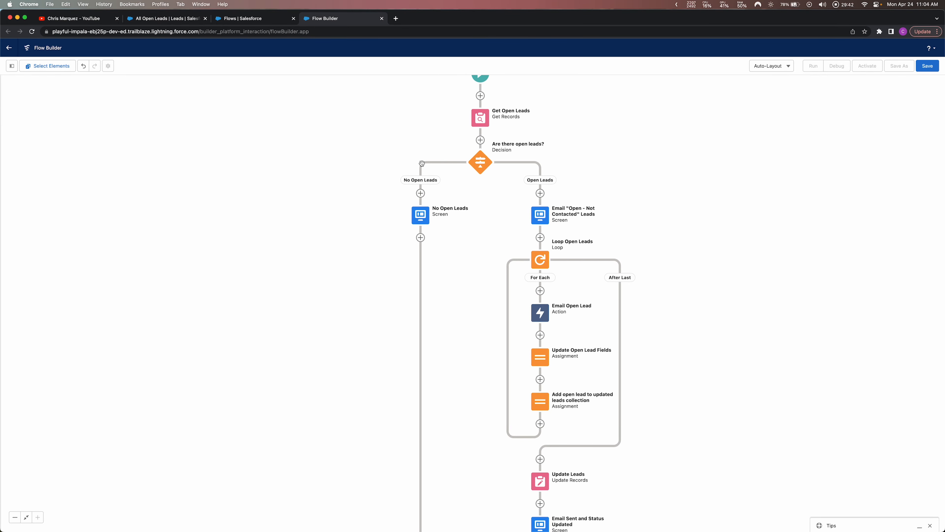
pyautogui.doubleClick(420, 217)
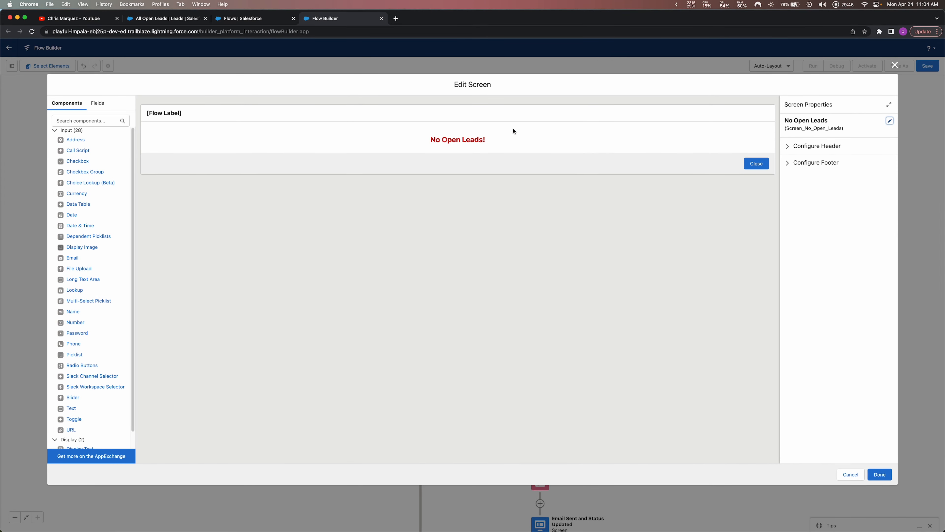
pyautogui.click(894, 66)
pyautogui.moveTo(740, 188); pyautogui.dragTo(623, 216)
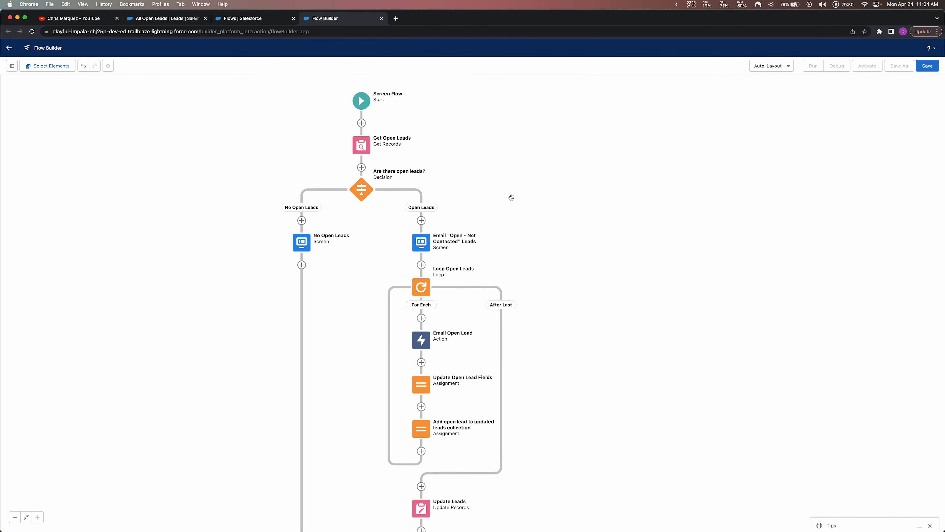
pyautogui.doubleClick(420, 240)
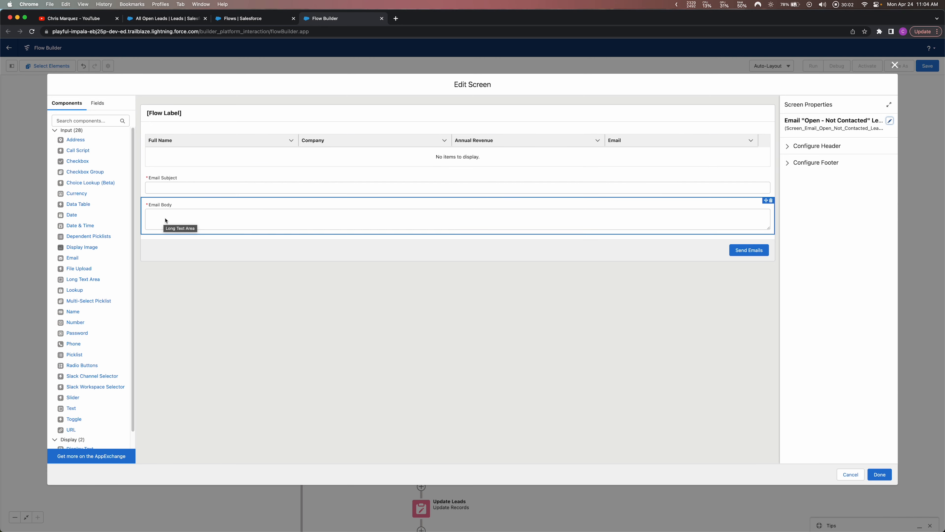
pyautogui.click(850, 475)
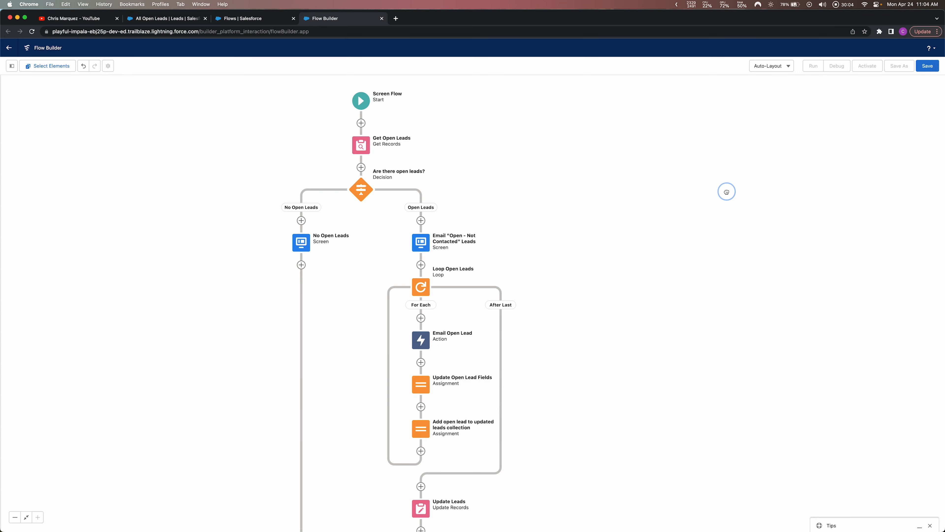
# - Review the loop elements, the Update Leads record collection and the Email Sent and Status Updated screen
pyautogui.moveTo(727, 191); pyautogui.dragTo(758, 113)
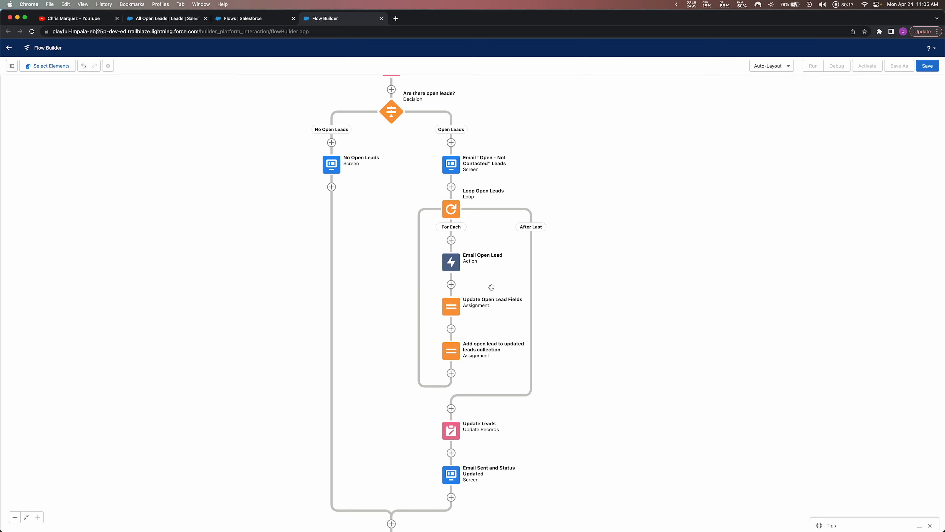
pyautogui.scroll(-3, 596, 305)
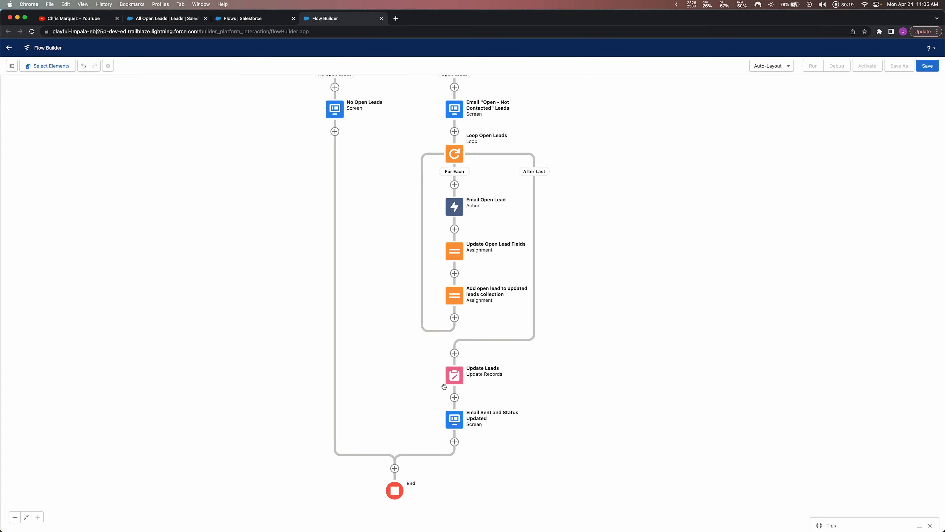
pyautogui.click(455, 377)
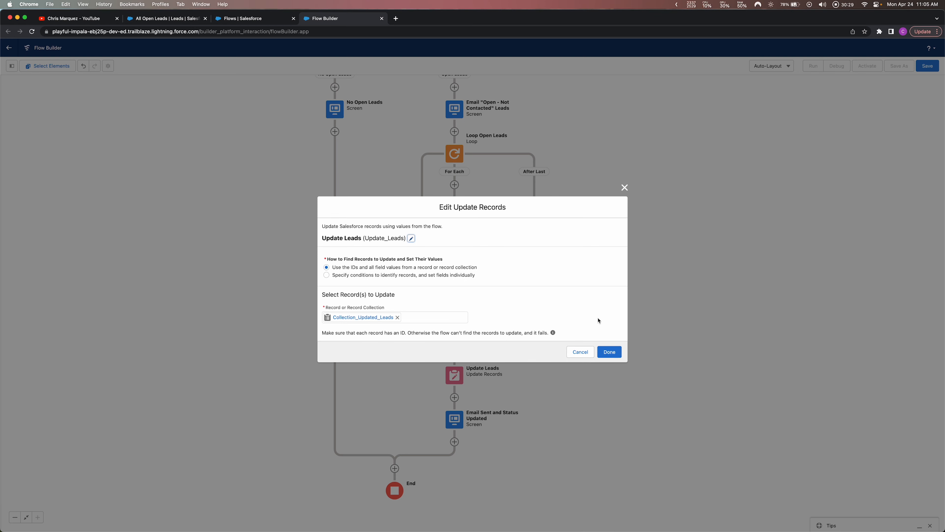
pyautogui.click(609, 351)
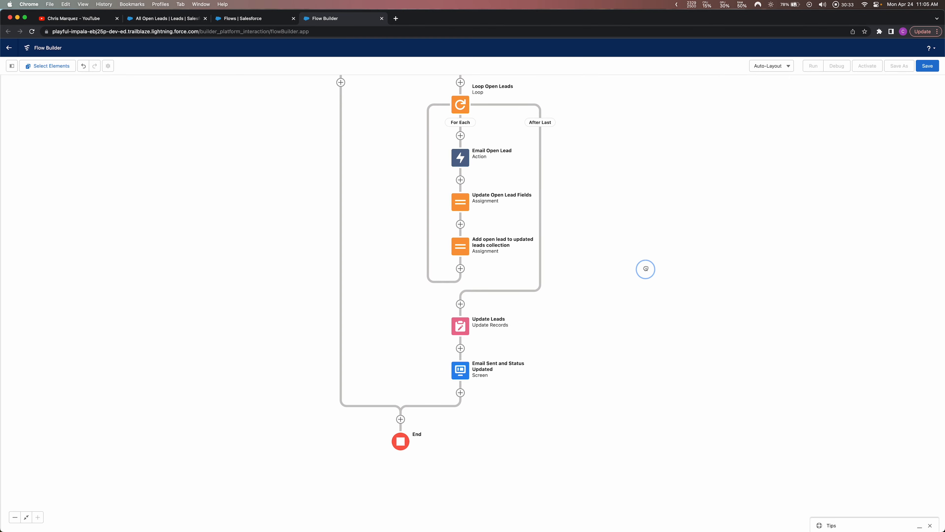
pyautogui.doubleClick(464, 355)
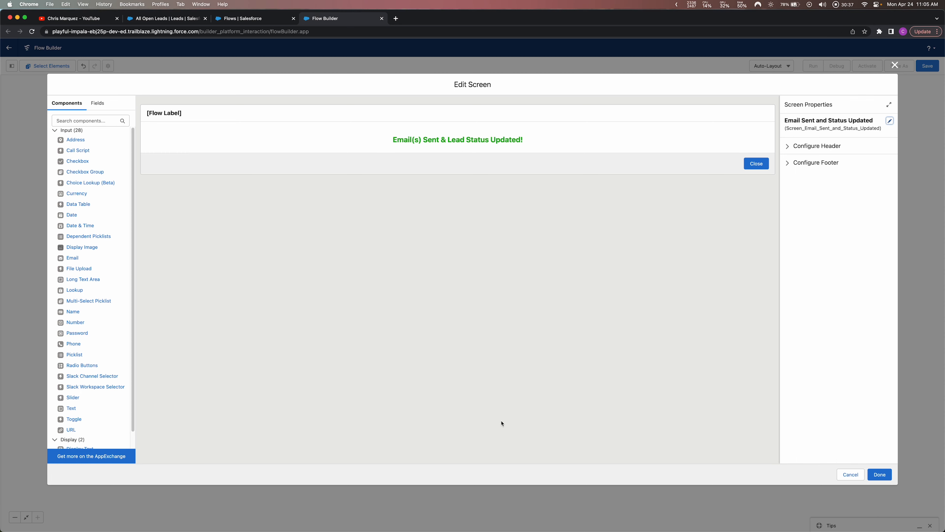
pyautogui.click(894, 65)
pyautogui.click(607, 199)
pyautogui.moveTo(606, 199); pyautogui.dragTo(574, 322)
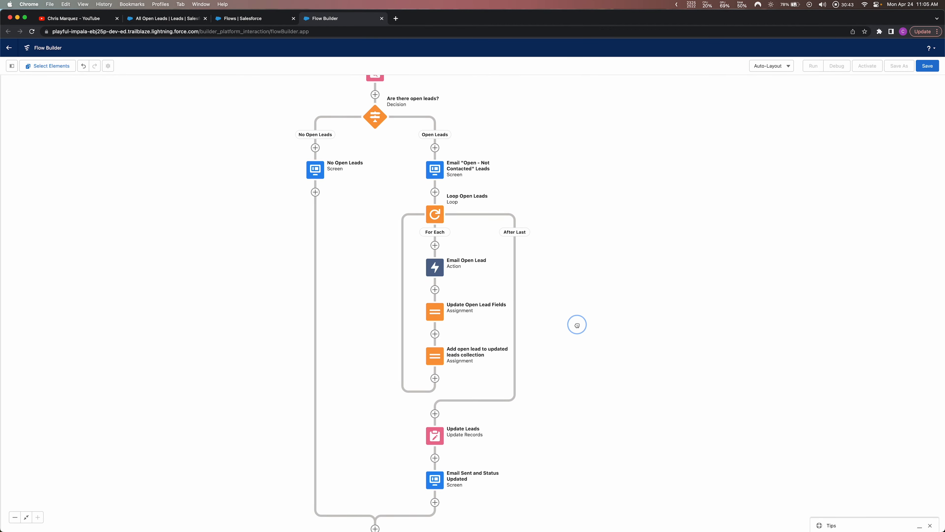
pyautogui.moveTo(561, 145); pyautogui.dragTo(578, 104)
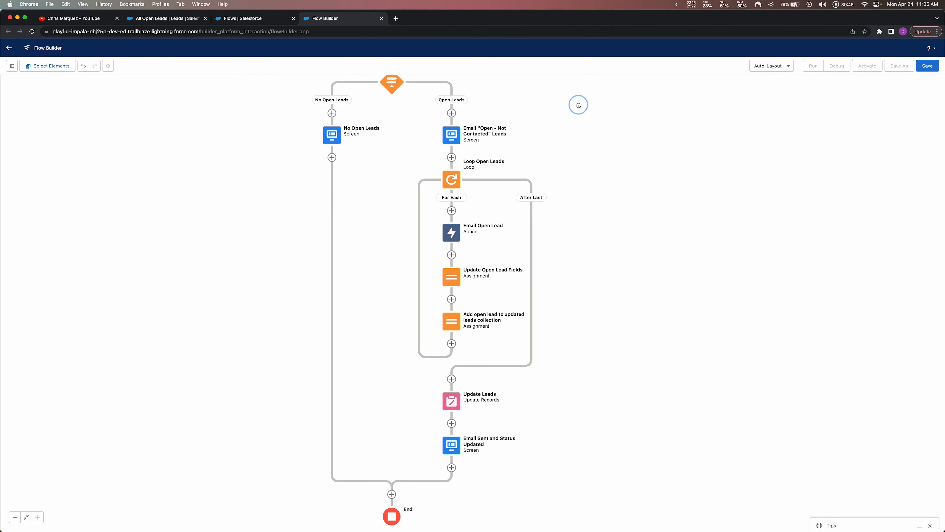
pyautogui.moveTo(611, 318)
pyautogui.mouseDown()
pyautogui.moveTo(610, 241)
pyautogui.moveTo(617, 332)
pyautogui.mouseUp()
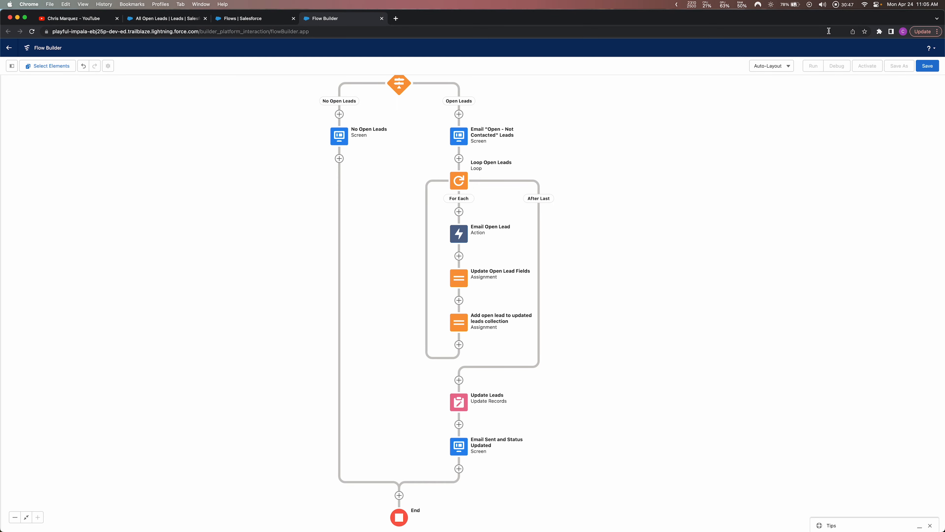
# - Save the flow with the label Mass Email Open Leads and the API name Mass_Email_Open_Leads
pyautogui.click(929, 67)
pyautogui.click(345, 257)
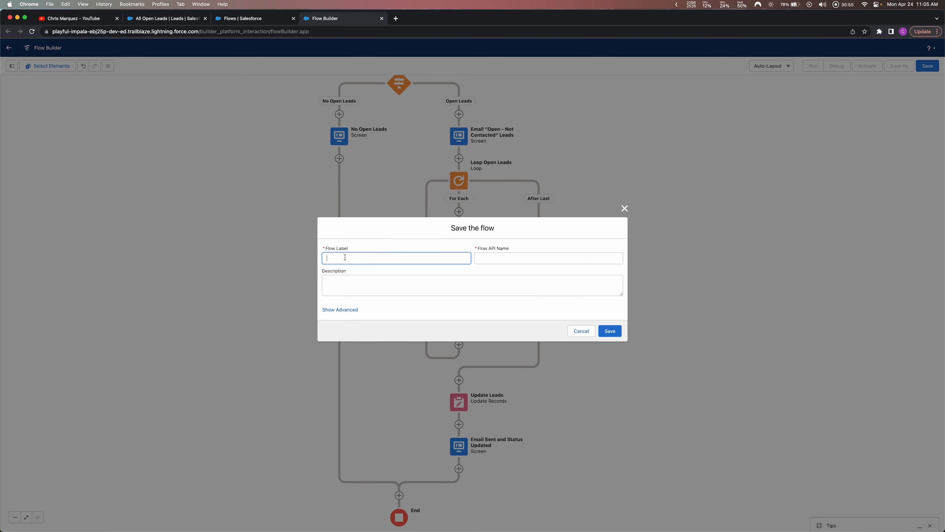
pyautogui.write('Mass Email Open Leads')
pyautogui.press('Tab')
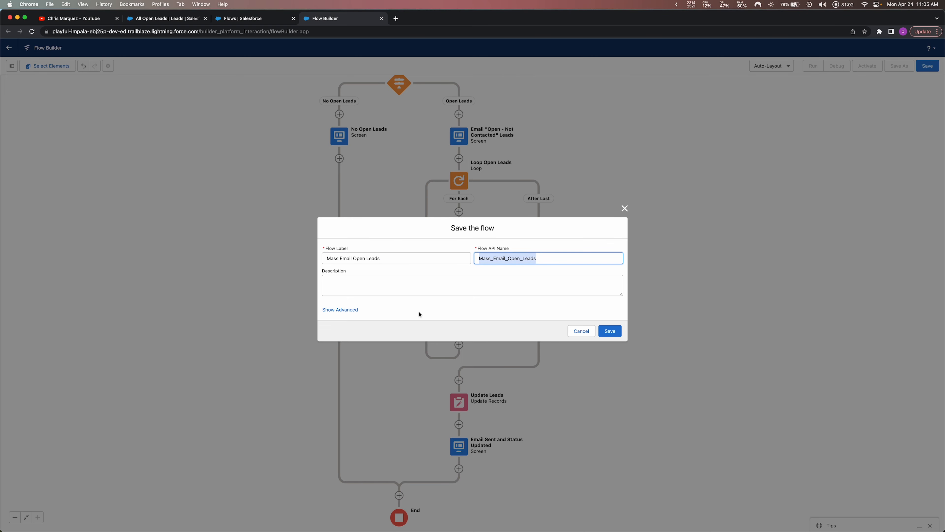
pyautogui.click(610, 331)
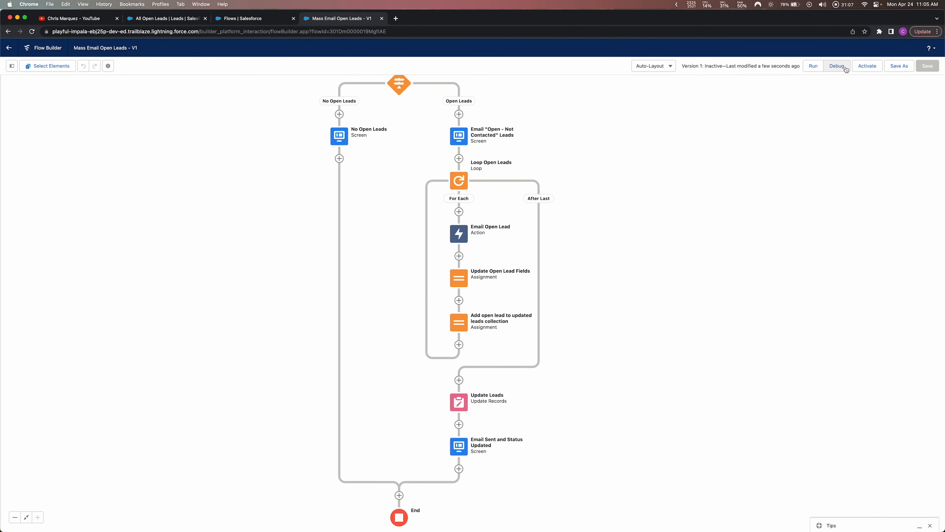
# - Start a debug run of the flow and refresh the All Open Leads list to check the lead statuses before sending
pyautogui.click(839, 68)
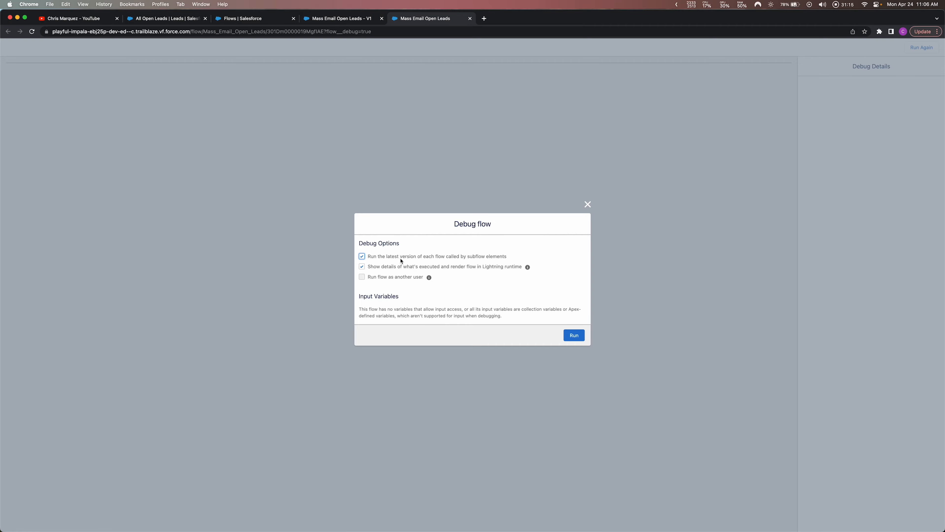
pyautogui.click(573, 335)
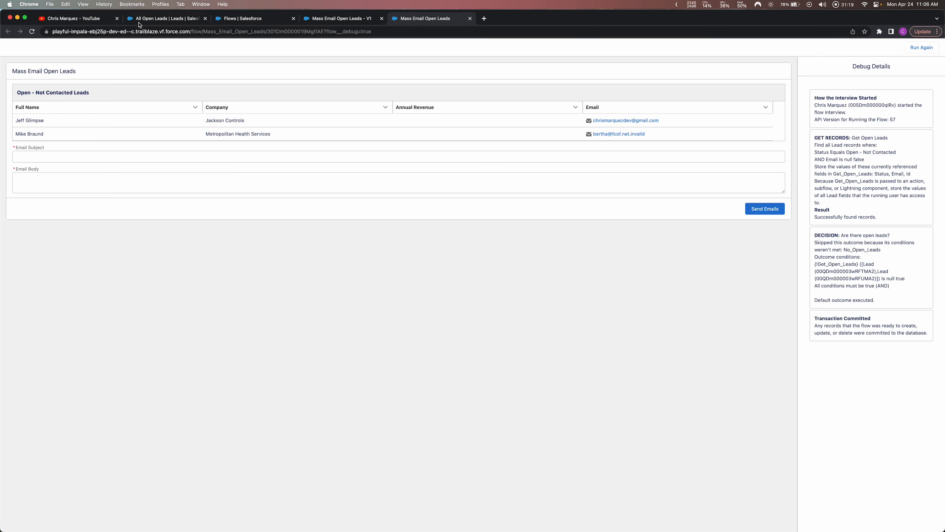
pyautogui.moveTo(164, 18); pyautogui.dragTo(341, 18)
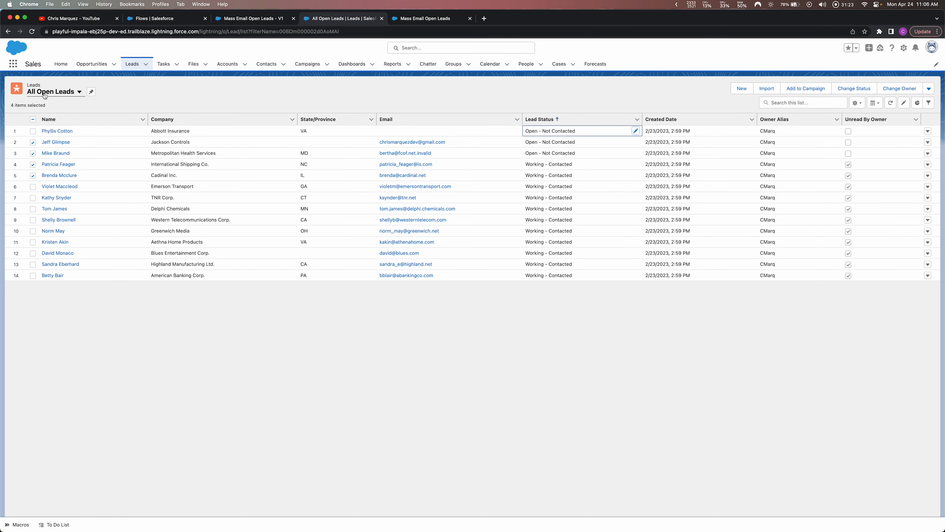
pyautogui.click(889, 106)
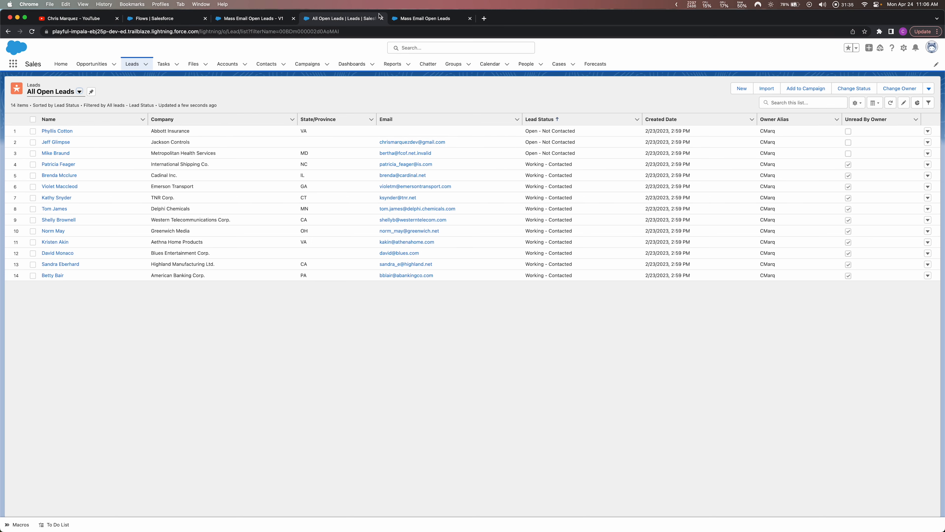
pyautogui.click(421, 19)
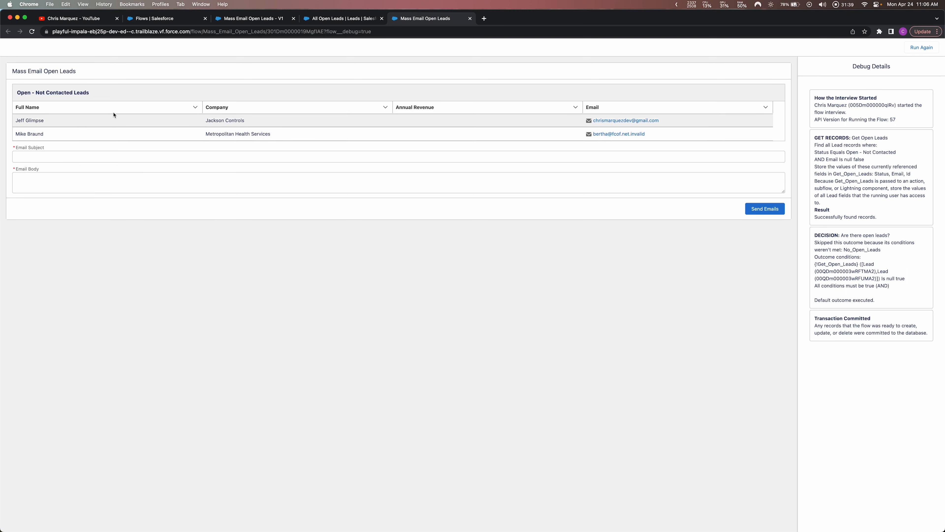
# - Enter Test Mass Emails as the email subject in the debug run
pyautogui.click(116, 157)
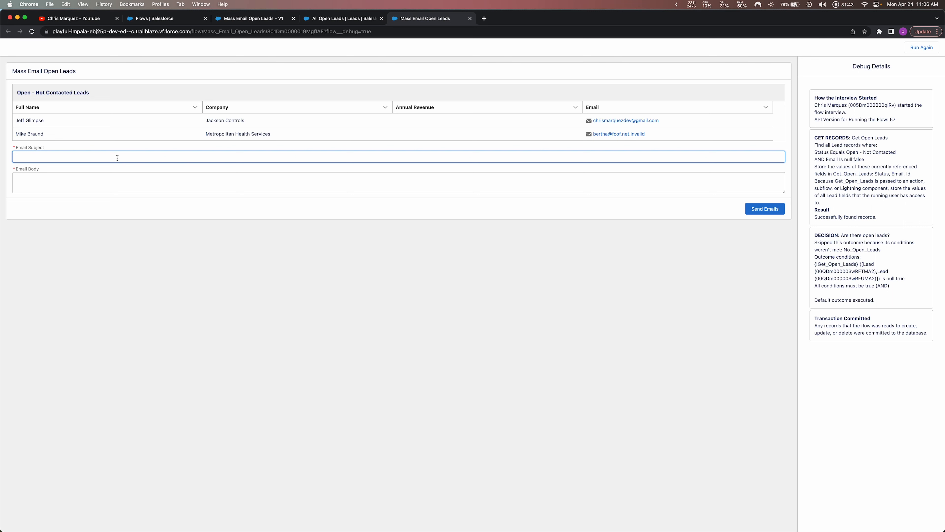
pyautogui.write('Test Ma')
pyautogui.write('ss MEi')
pyautogui.press('BackSpace')
pyautogui.press('BackSpace')
pyautogui.write('Email')
pyautogui.press('Tab')
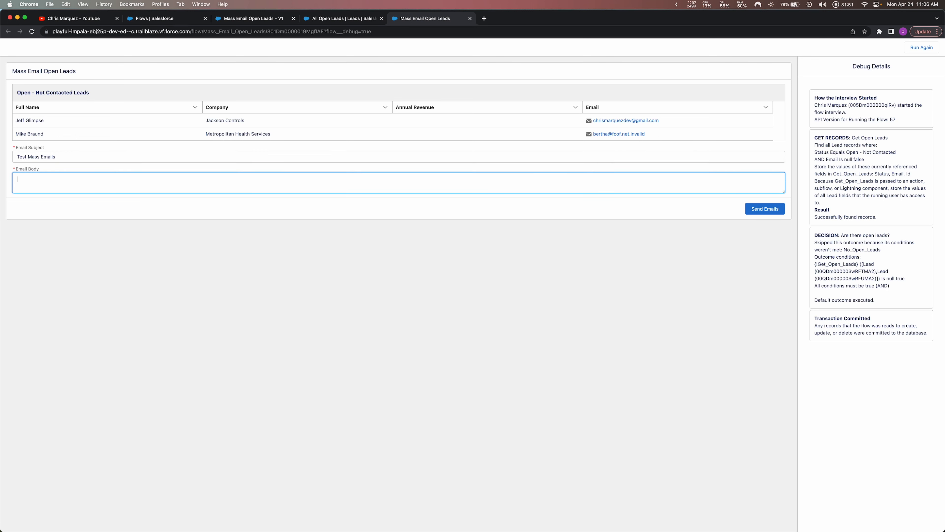
# - Enter "Hello, here's an email!" as the email body, send the emails and close the success screen
pyautogui.write("Hello, here'")
pyautogui.press('BackSpace')
pyautogui.write("e's an email!")
pyautogui.click(557, 216)
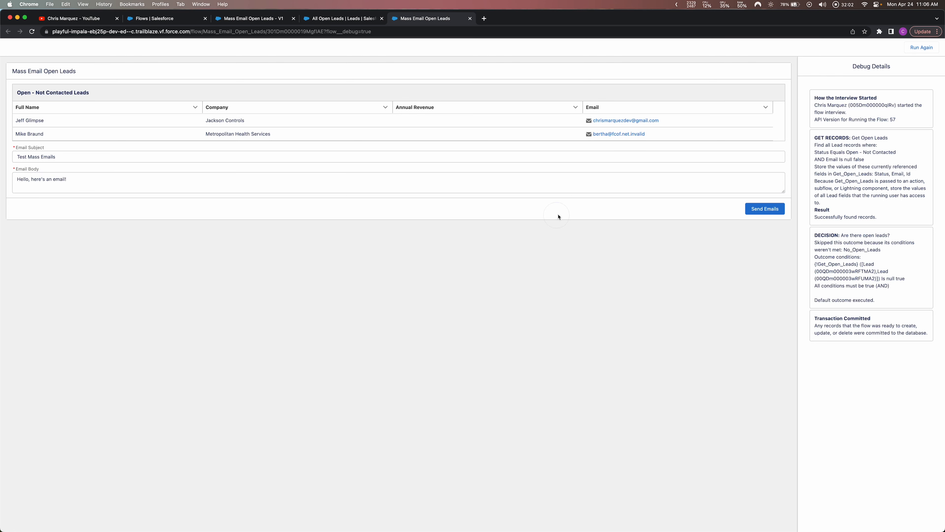
pyautogui.click(759, 210)
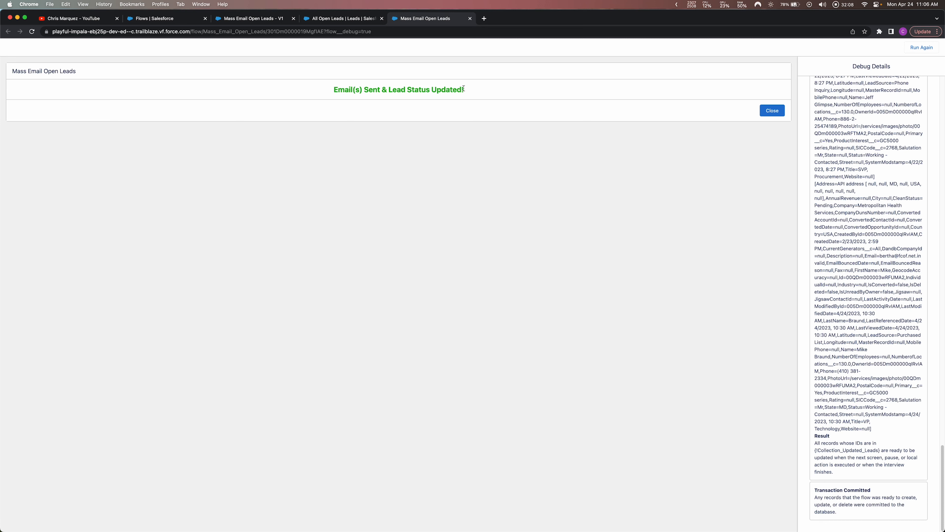
pyautogui.click(769, 112)
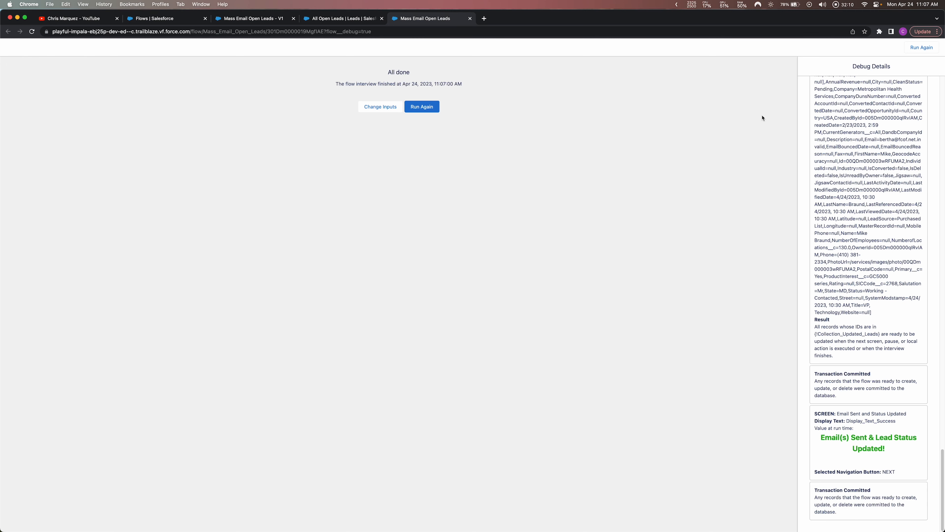
# - Run the flow again and check it against the refreshed lead statuses in the All Open Leads list
pyautogui.click(427, 110)
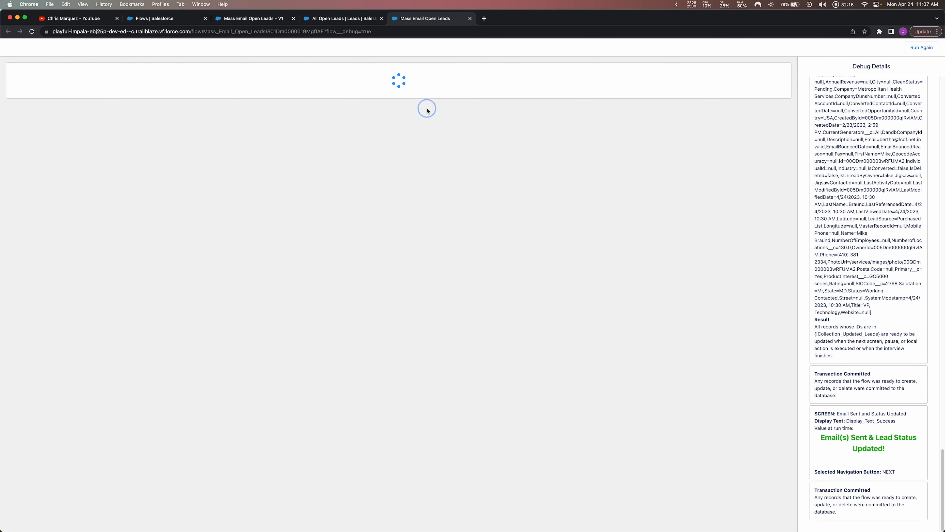
pyautogui.click(432, 92)
pyautogui.moveTo(432, 92); pyautogui.dragTo(365, 93)
pyautogui.click(333, 20)
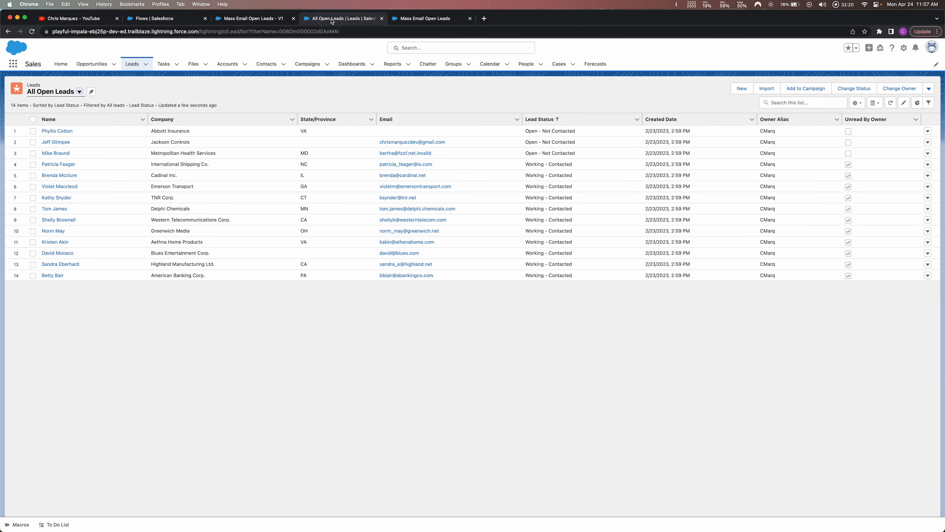
pyautogui.click(891, 102)
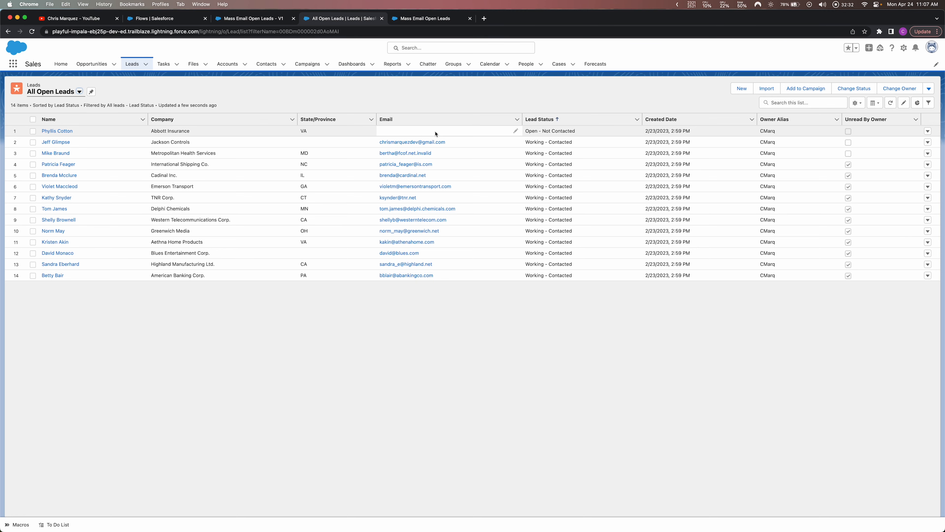
pyautogui.hotkey('ctrl', 'Tab')
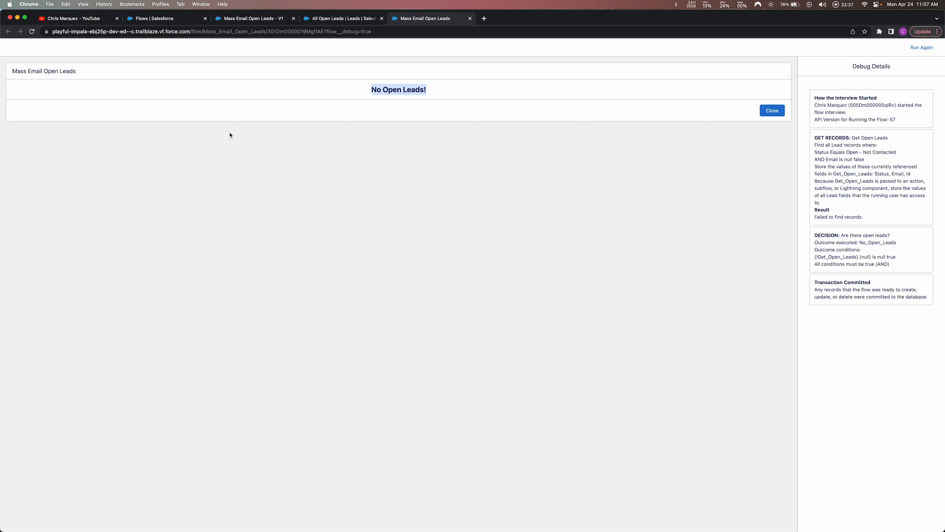
pyautogui.click(302, 146)
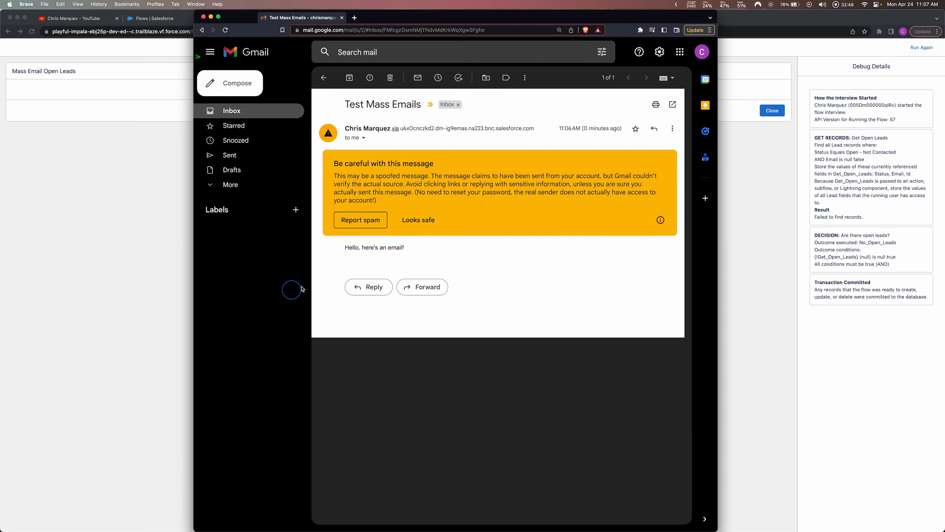
# - Check the received Test Mass Emails message in Gmail, mark it as safe and close the mail window
pyautogui.moveTo(294, 290); pyautogui.dragTo(328, 271)
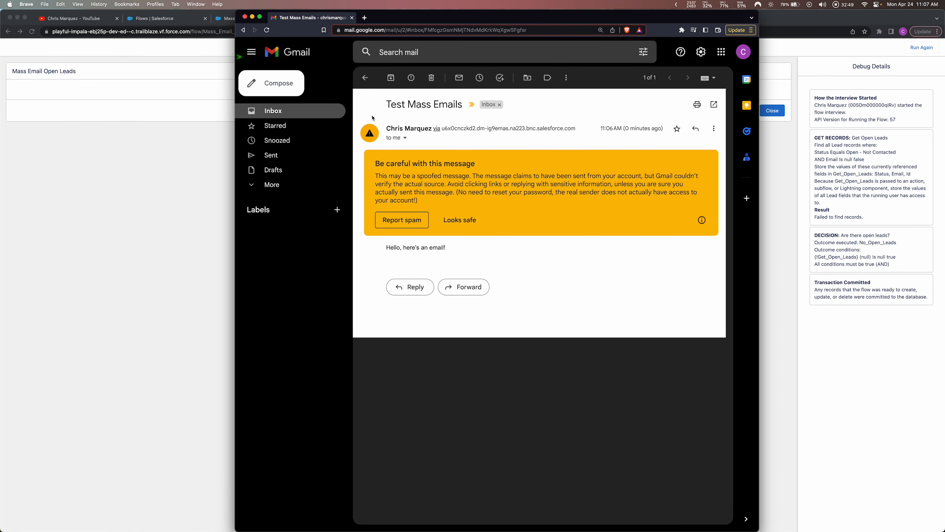
pyautogui.doubleClick(407, 12)
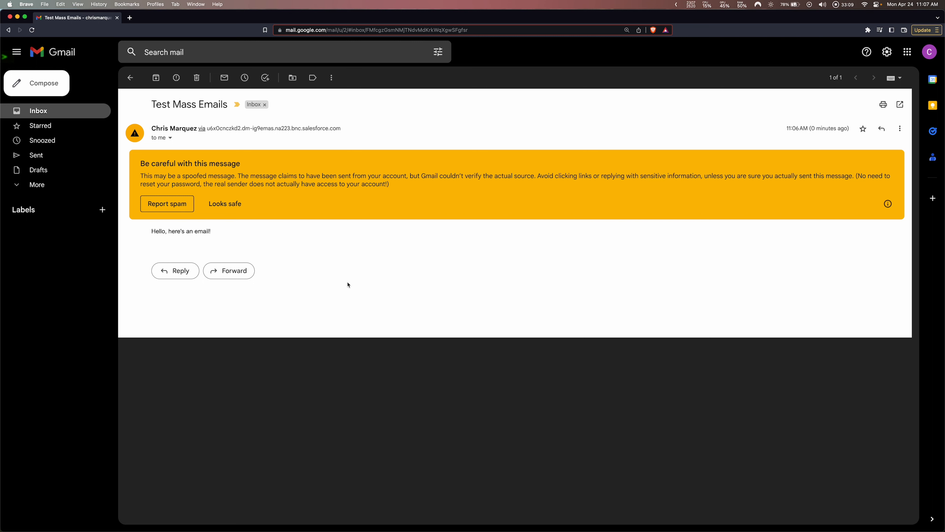
pyautogui.moveTo(212, 231); pyautogui.dragTo(160, 232)
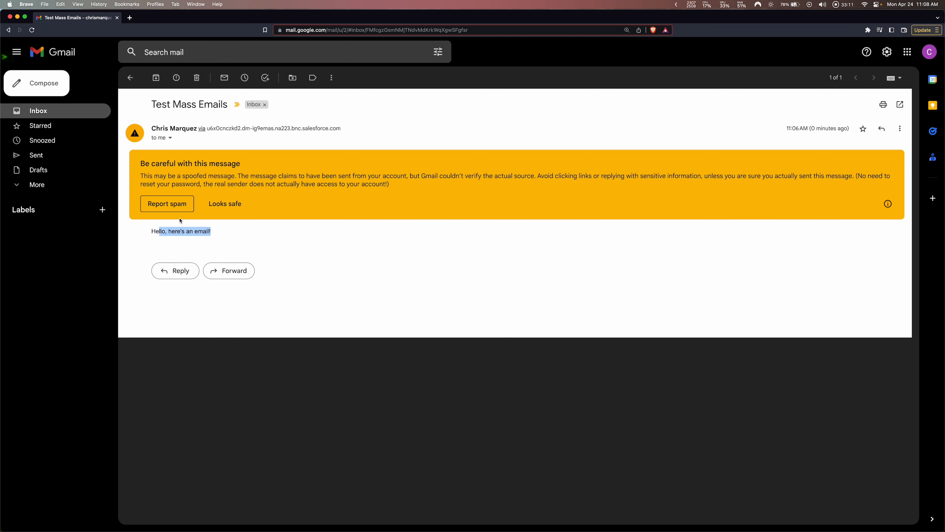
pyautogui.click(219, 206)
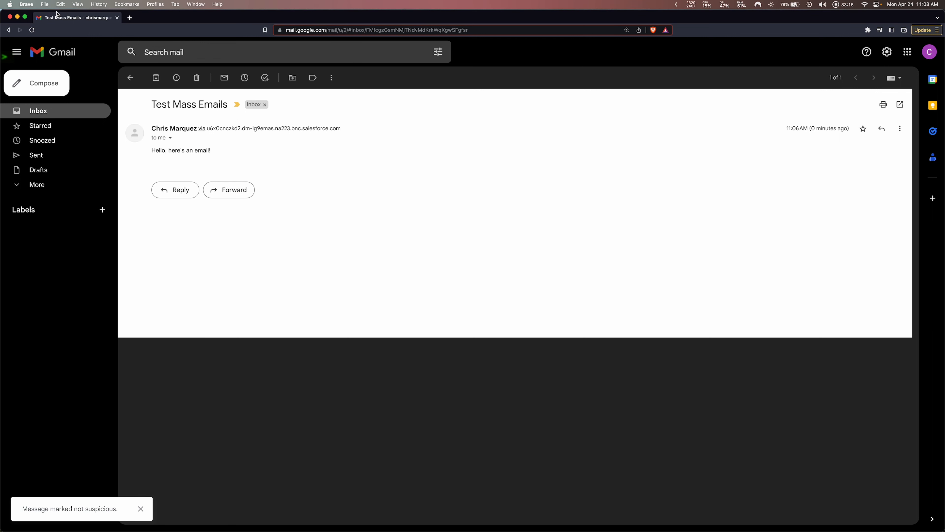
pyautogui.press('super+w')
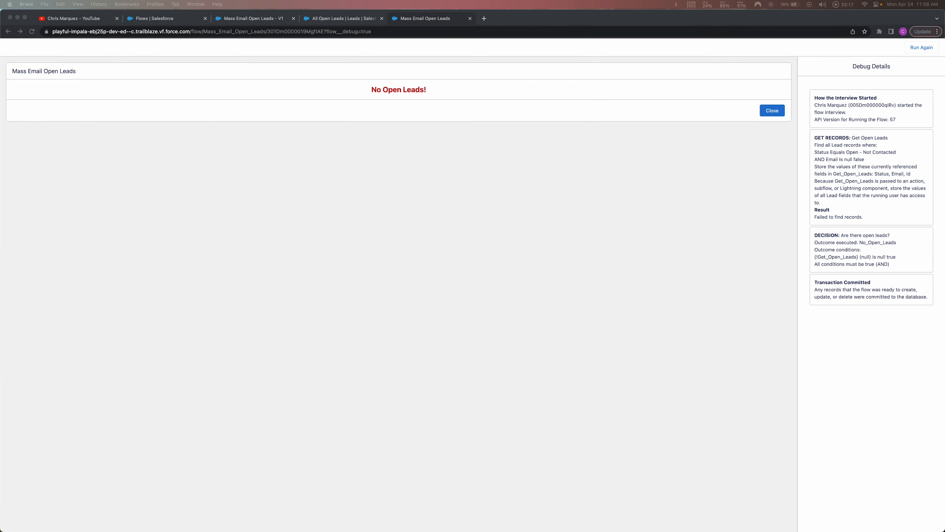
pyautogui.click(481, 272)
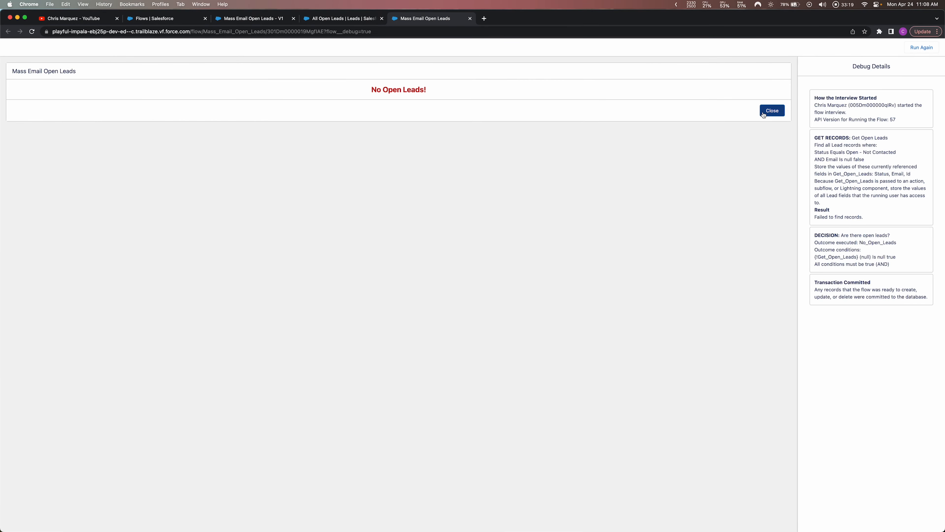
# - Close the debug run and view the flow from its start element in Flow Builder
pyautogui.click(470, 19)
pyautogui.moveTo(249, 19); pyautogui.dragTo(371, 17)
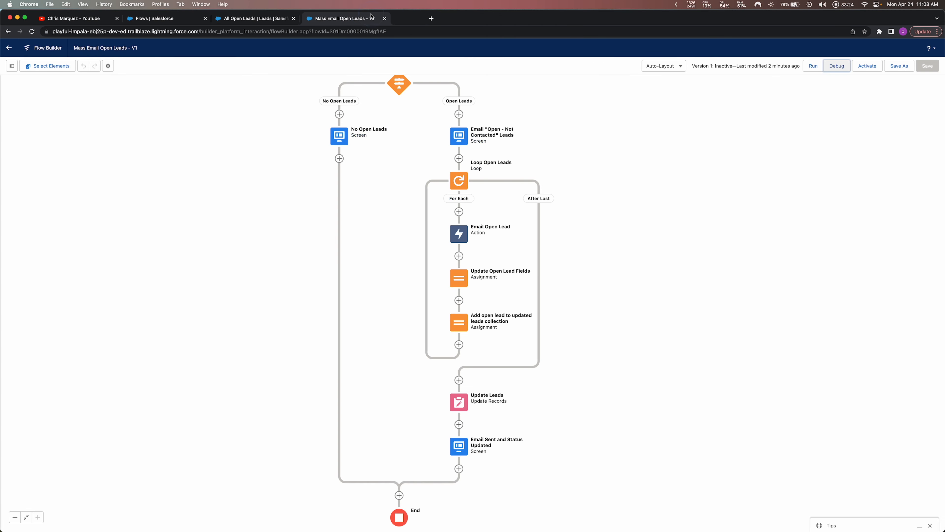
pyautogui.moveTo(635, 241); pyautogui.dragTo(627, 357)
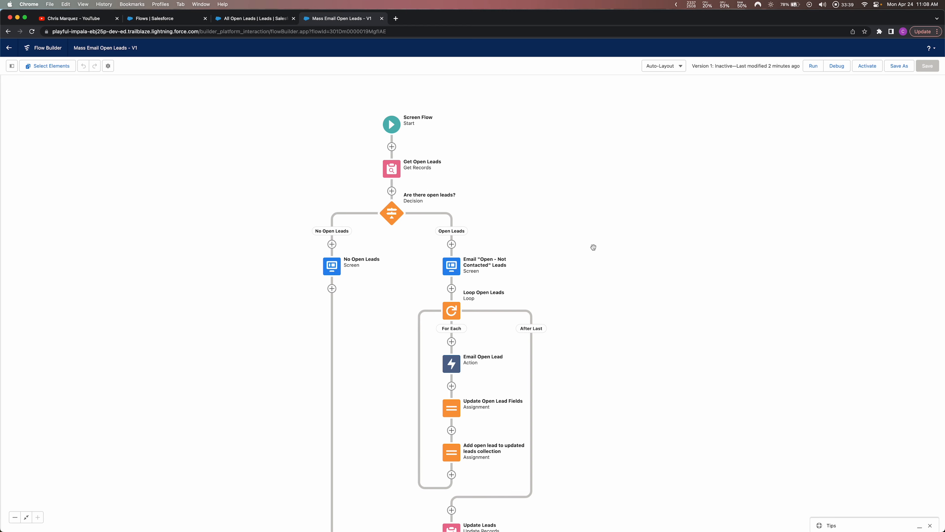
# - Open the details and versions of the Mass Email Open Leads flow in Setup and copy its URL, /flow/Mass_Email_Open_Leads
pyautogui.click(204, 22)
pyautogui.moveTo(204, 23); pyautogui.dragTo(277, 22)
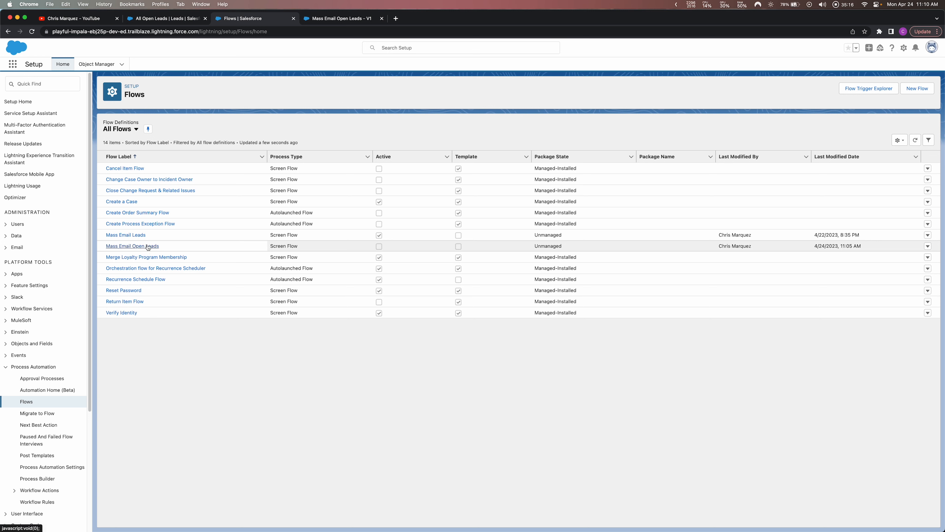
pyautogui.click(928, 246)
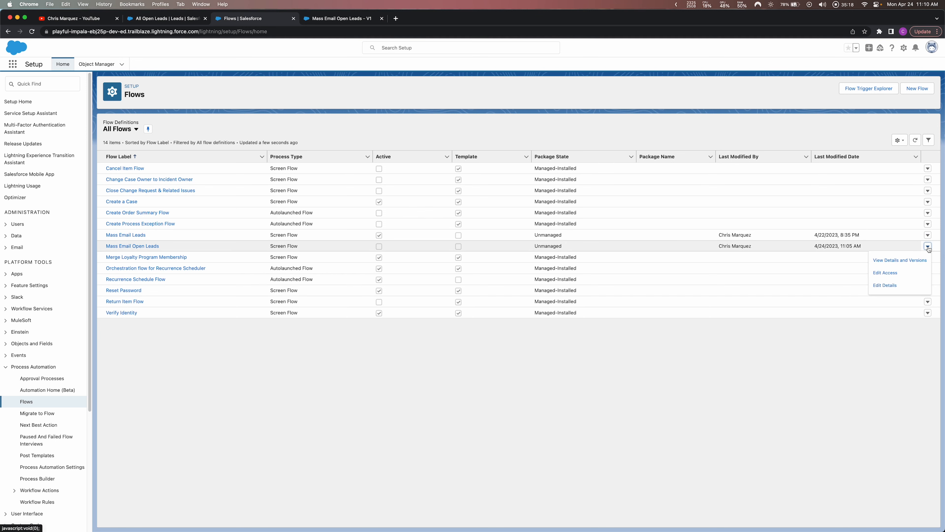
pyautogui.click(900, 260)
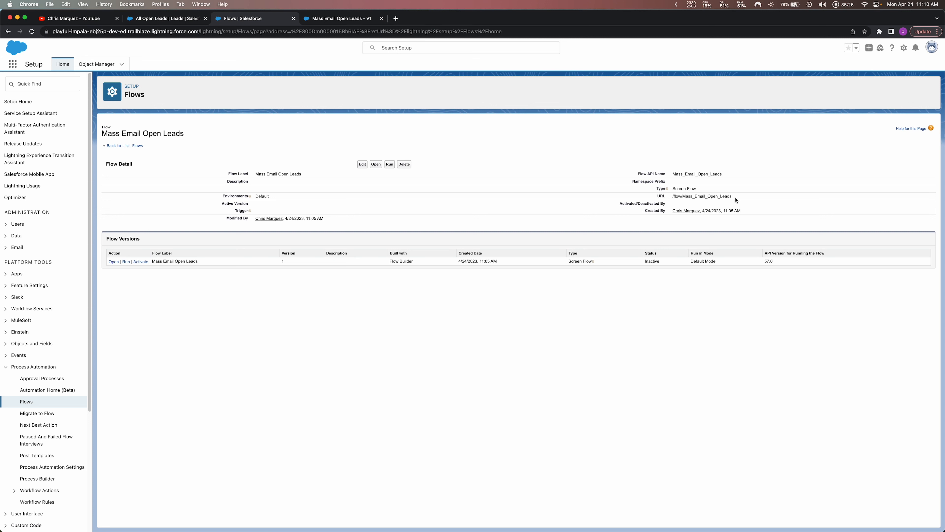
pyautogui.moveTo(736, 200); pyautogui.dragTo(671, 200)
pyautogui.press('super+c')
# - Find the Lead object in Object Manager and start a new custom button or link for it
pyautogui.click(99, 65)
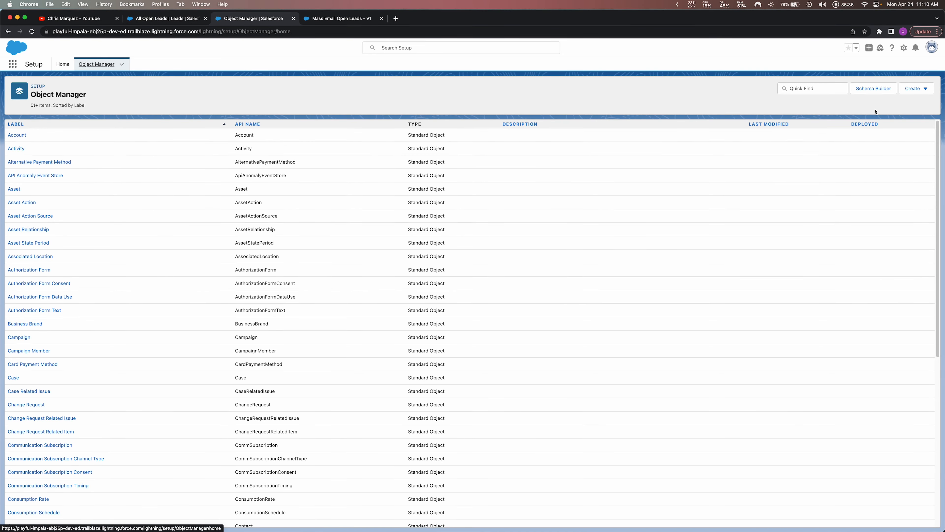
pyautogui.click(820, 89)
pyautogui.write('leads')
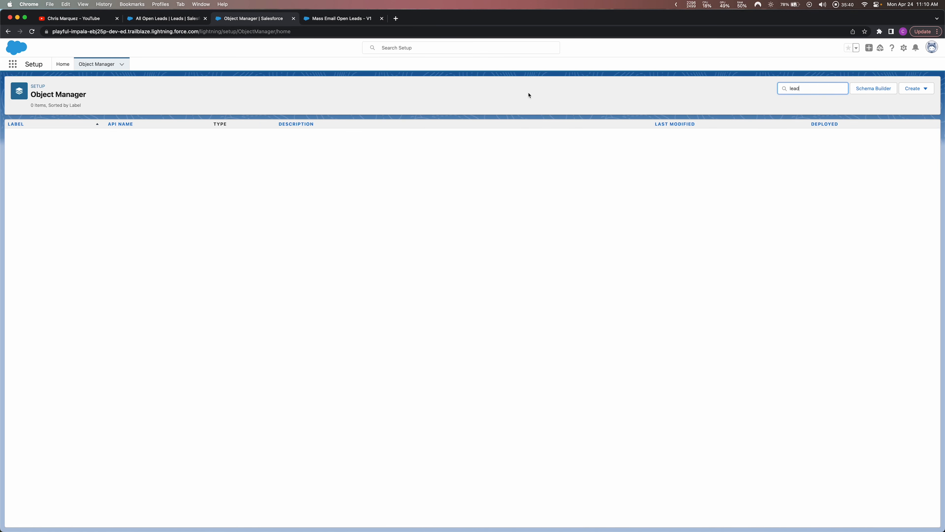
pyautogui.click(13, 135)
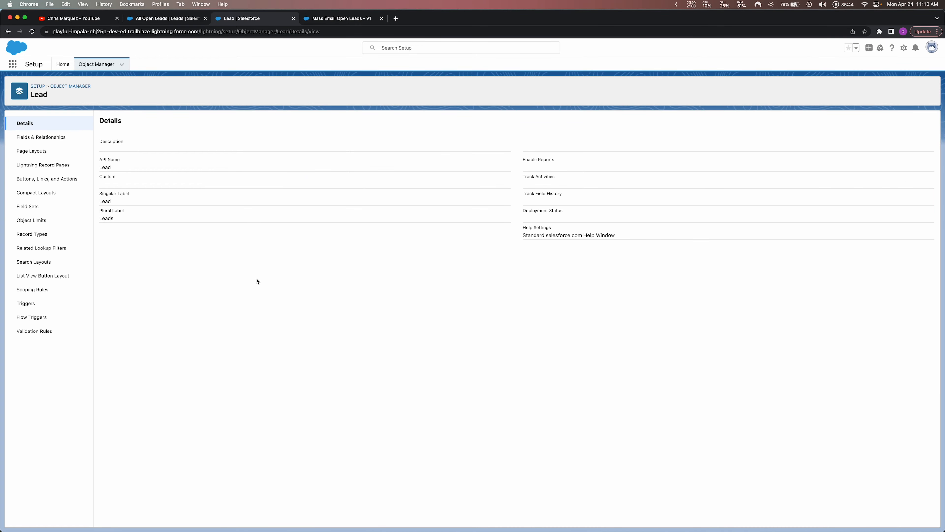
pyautogui.click(36, 180)
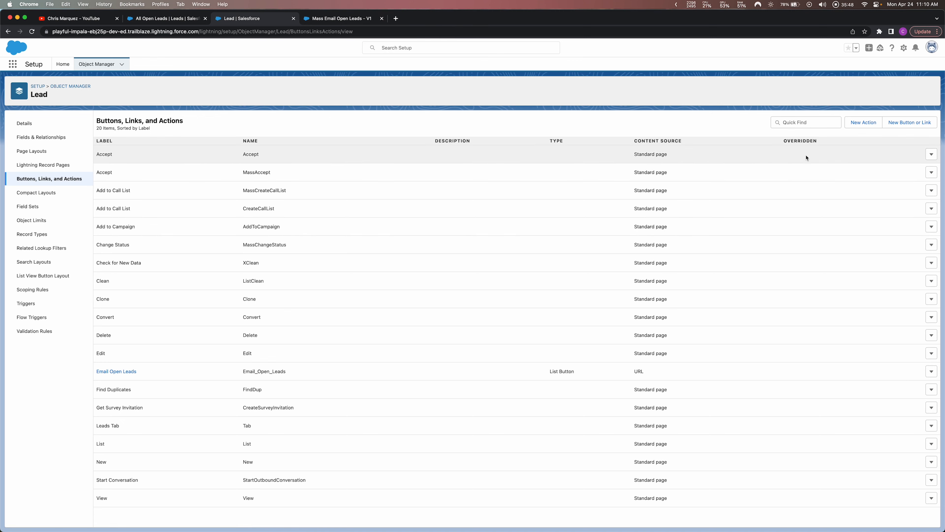
pyautogui.click(900, 123)
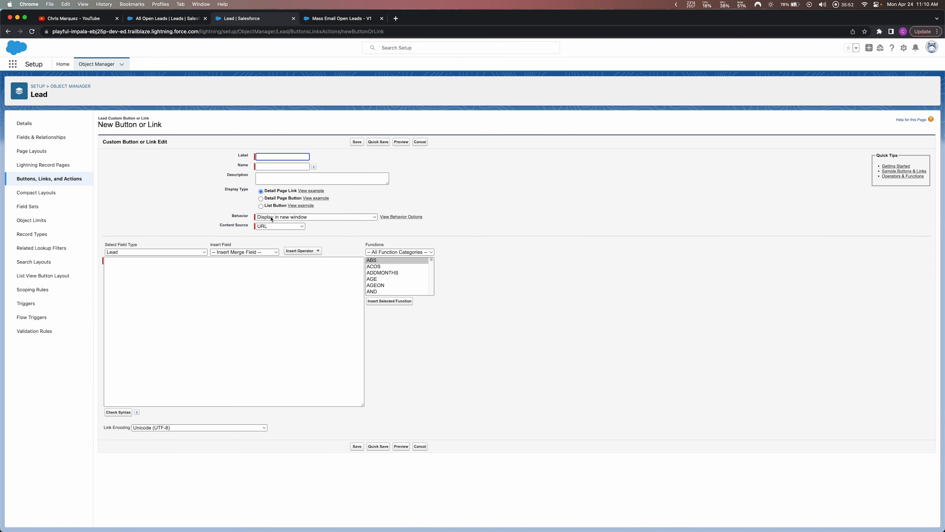
# - Make it a List Button without multi-record selection checkboxes, with the behavior Display in existing window with sidebar
pyautogui.click(261, 206)
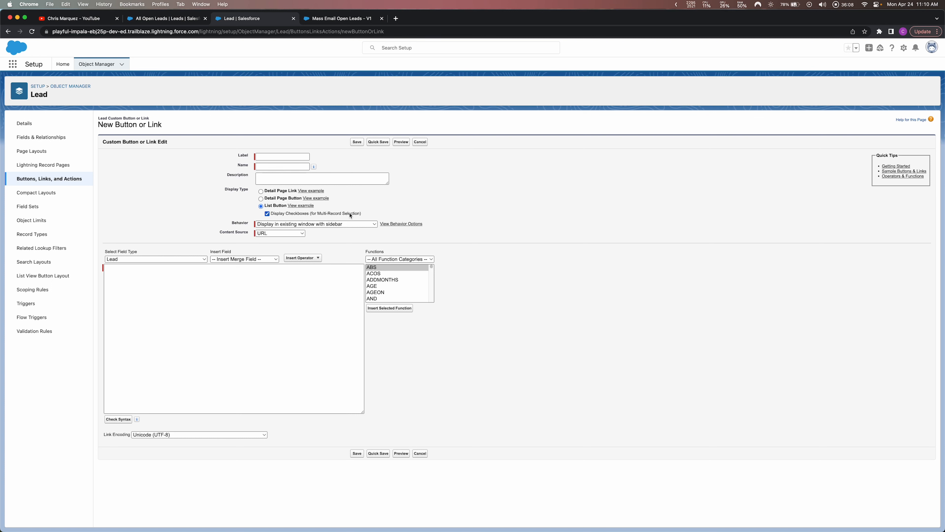
pyautogui.click(349, 214)
pyautogui.click(260, 225)
pyautogui.click(273, 225)
# - Paste the copied flow URL, /flow/Mass_Email_Open_Leads, as the button's URL content
pyautogui.click(237, 279)
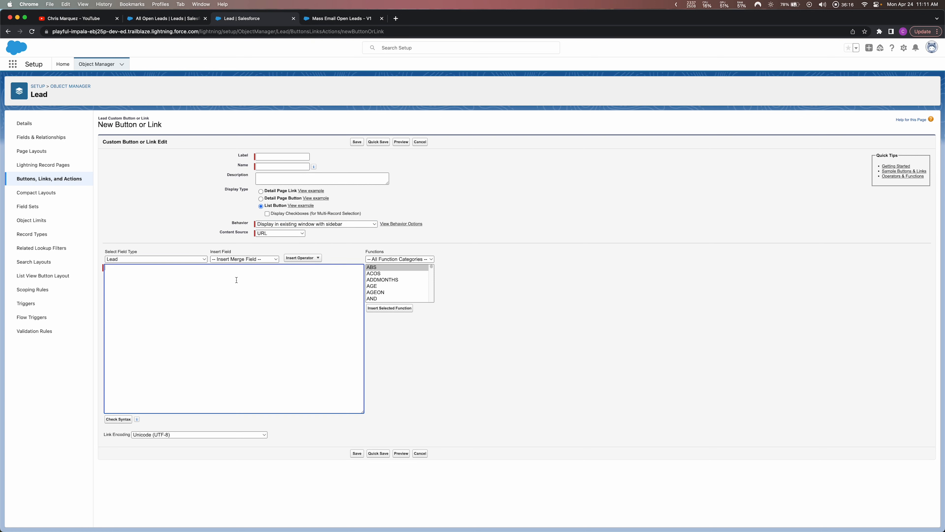
pyautogui.press('super+v')
pyautogui.moveTo(187, 268); pyautogui.dragTo(104, 269)
pyautogui.click(165, 214)
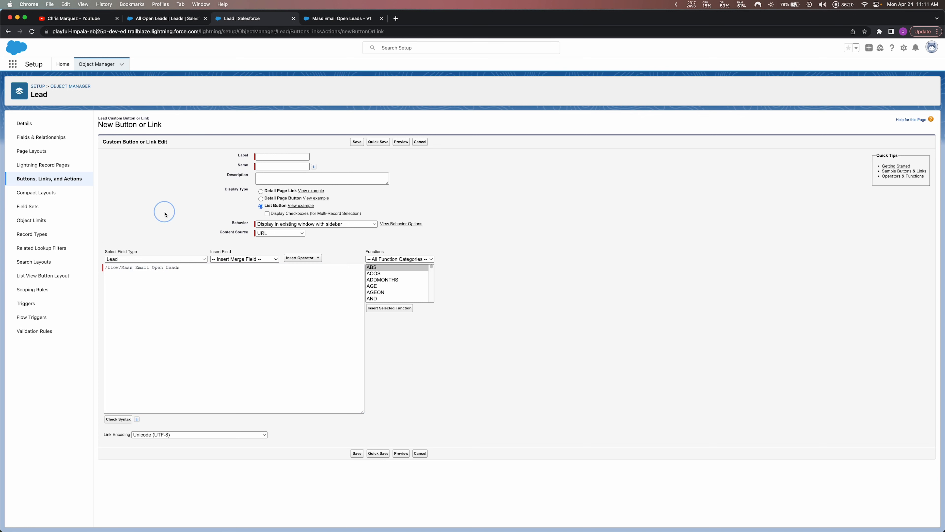
# - Label the button Mass Email Open Leads, accept the matching generated name and quick-save it
pyautogui.click(265, 156)
pyautogui.write('Ema')
pyautogui.press('BackSpace')
pyautogui.press('BackSpace')
pyautogui.press('BackSpace')
pyautogui.write('ass Email Open')
pyautogui.press('Tab')
pyautogui.click(188, 196)
pyautogui.click(378, 142)
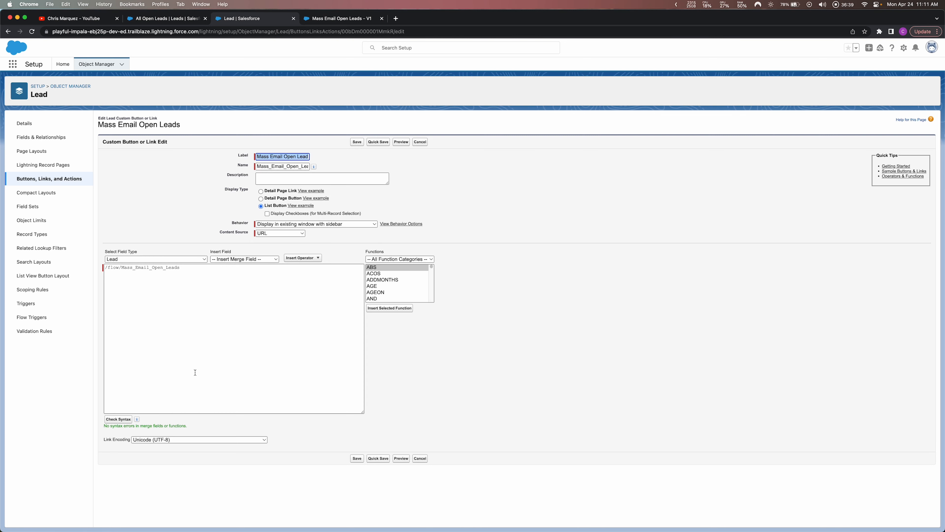
# - In the Lead object's List View button layout, replace the Email Open Leads custom button with Mass Email Open Leads and save
pyautogui.click(145, 167)
pyautogui.click(34, 277)
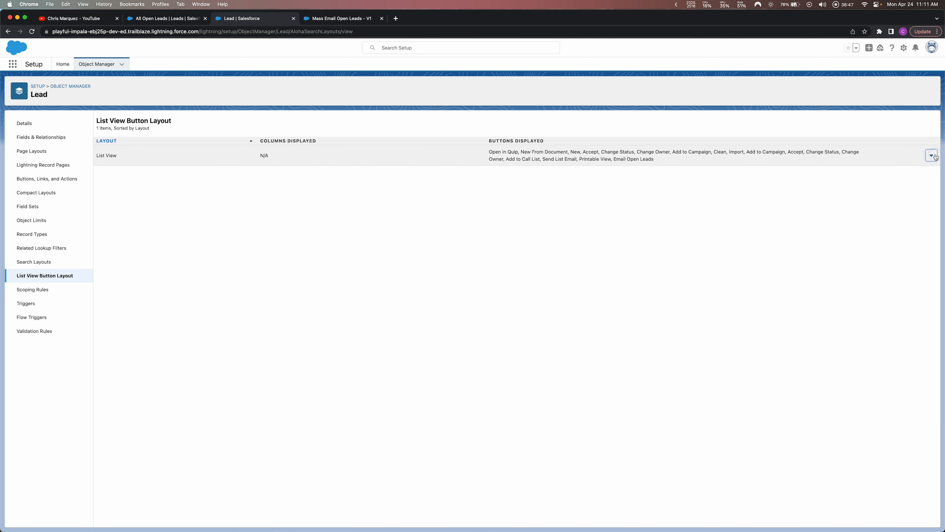
pyautogui.click(935, 157)
pyautogui.click(915, 171)
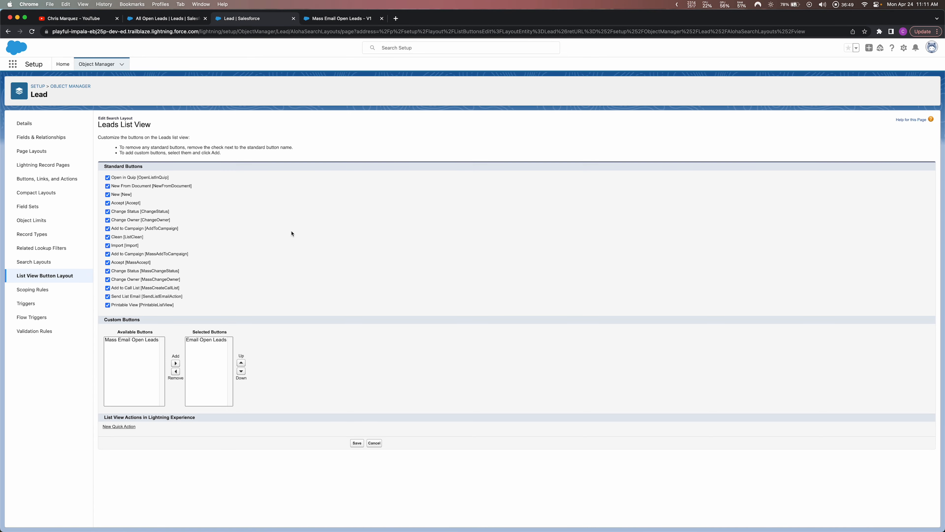
pyautogui.click(206, 340)
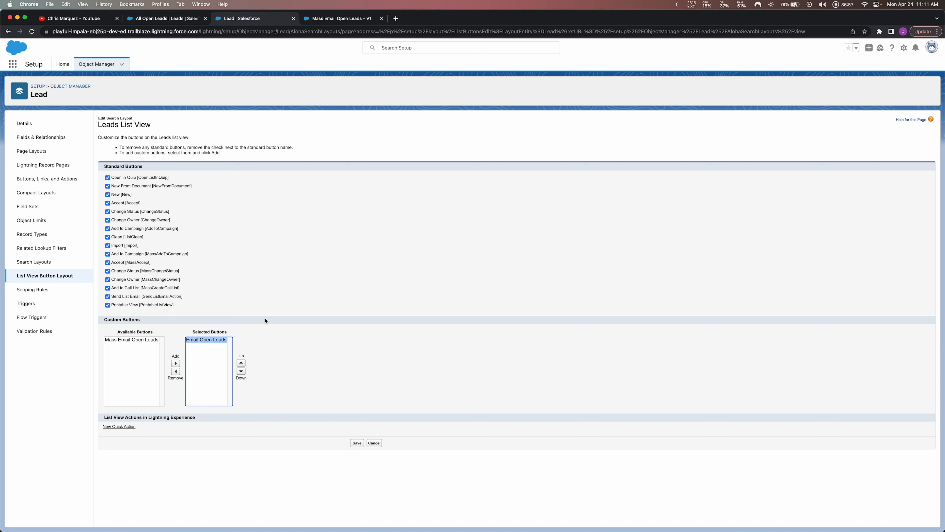
pyautogui.click(176, 371)
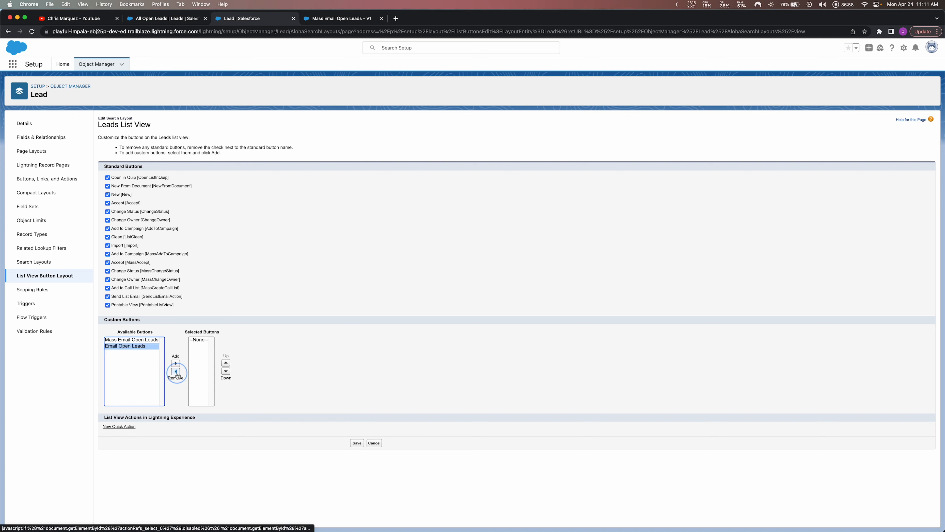
pyautogui.click(111, 340)
pyautogui.click(175, 363)
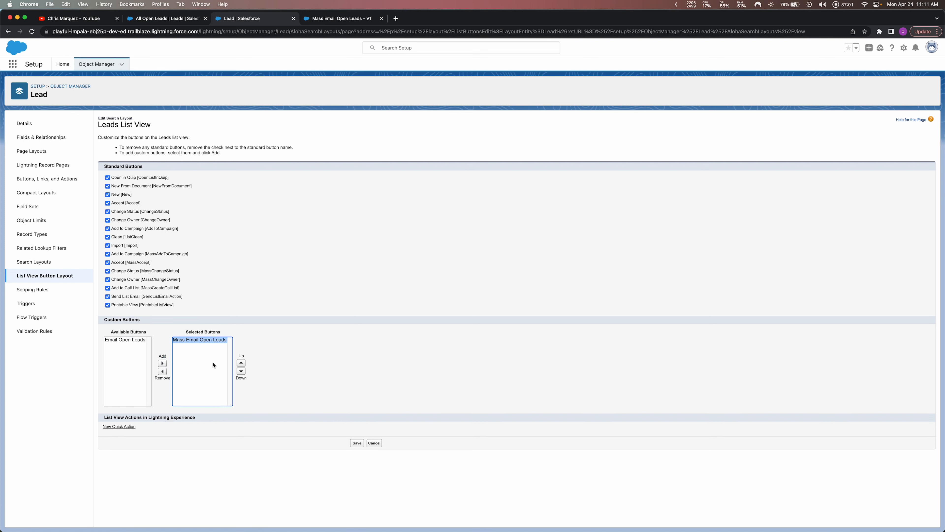
pyautogui.click(359, 443)
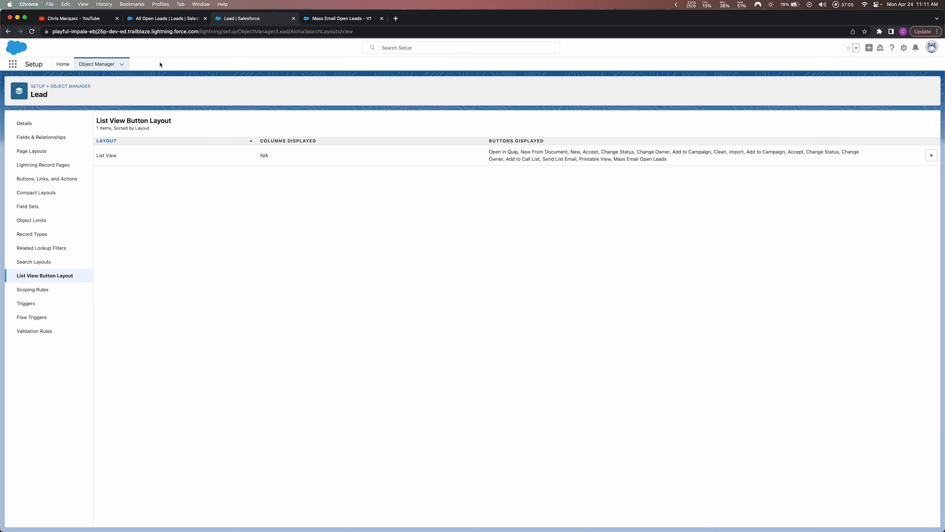
# - Reload the All Open Leads list view, test its Mass Email Open Leads action and close the flow screen
pyautogui.click(154, 18)
pyautogui.click(32, 31)
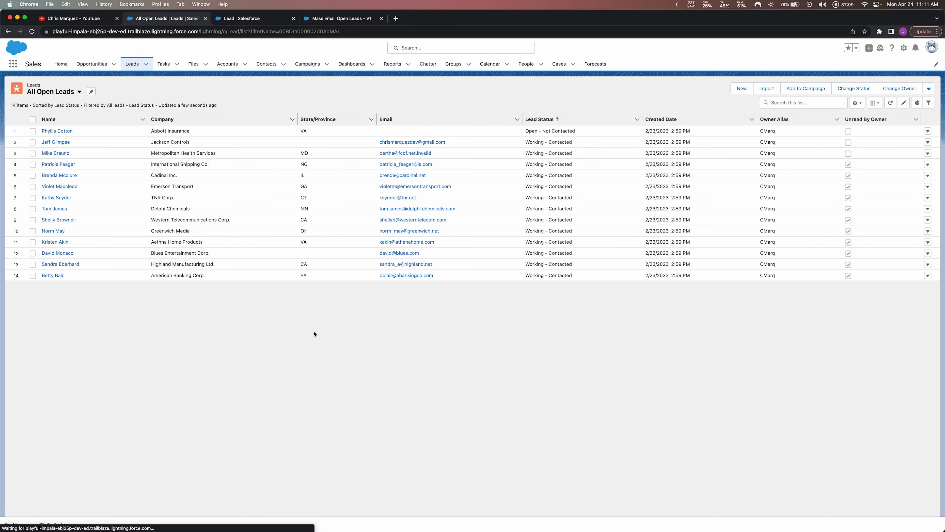
pyautogui.click(929, 89)
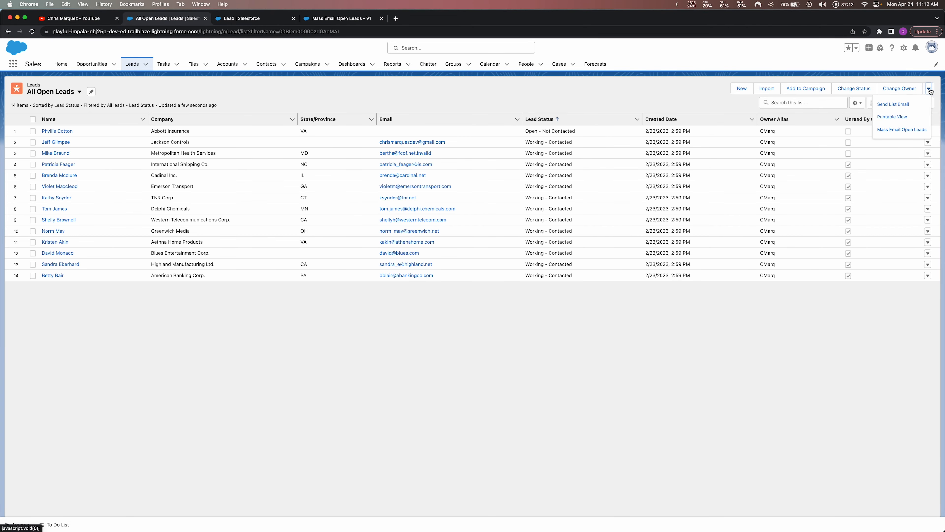
pyautogui.click(889, 131)
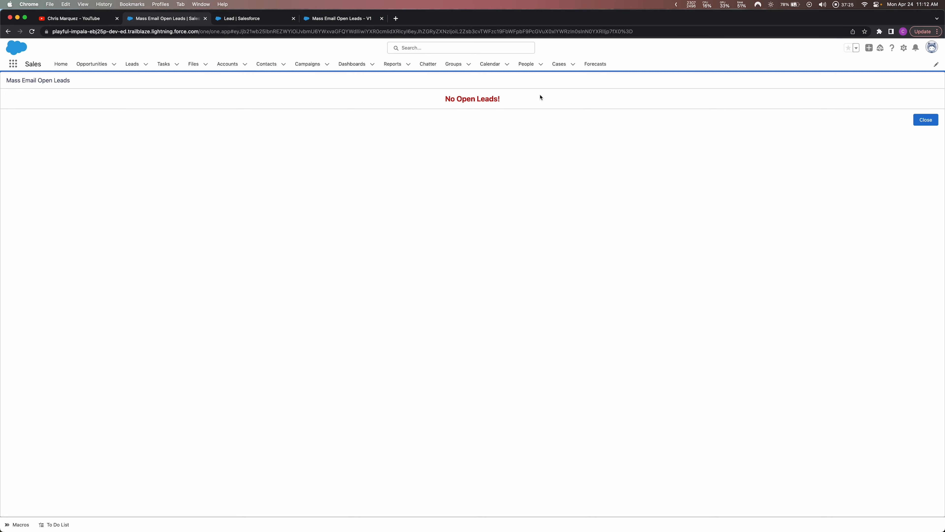
pyautogui.click(922, 119)
pyautogui.click(925, 120)
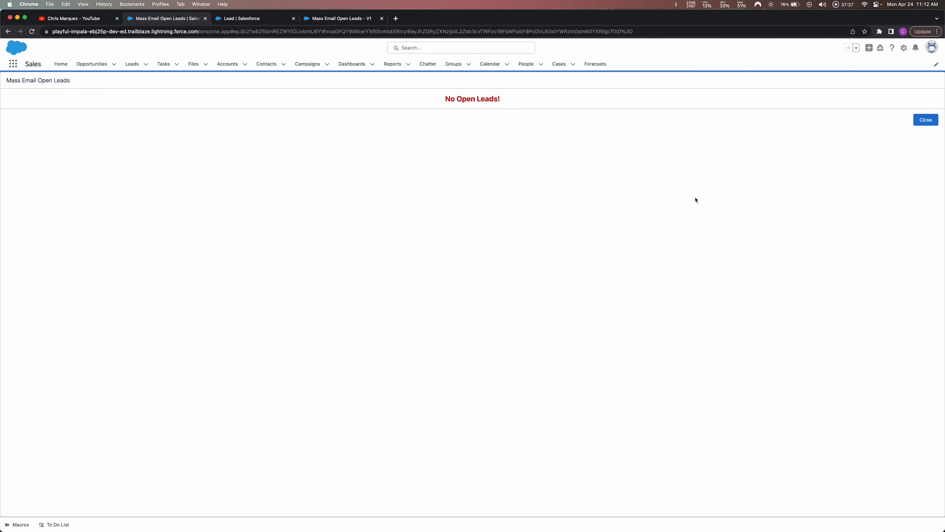